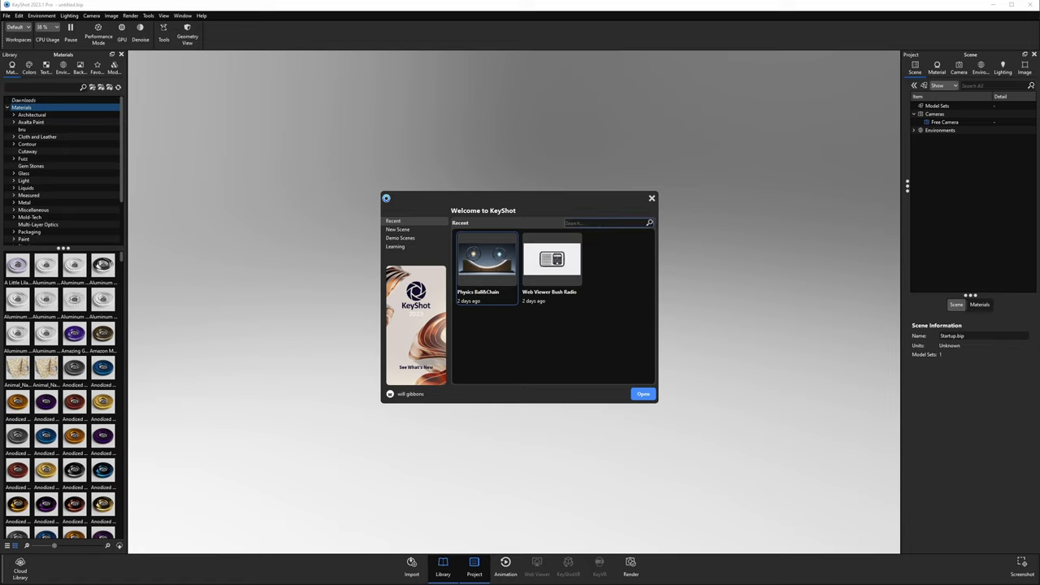
- Browse the Welcome window's New Scene templates, then open its Learning resources page
{"action": "left_click", "coordinate": [399, 230]}
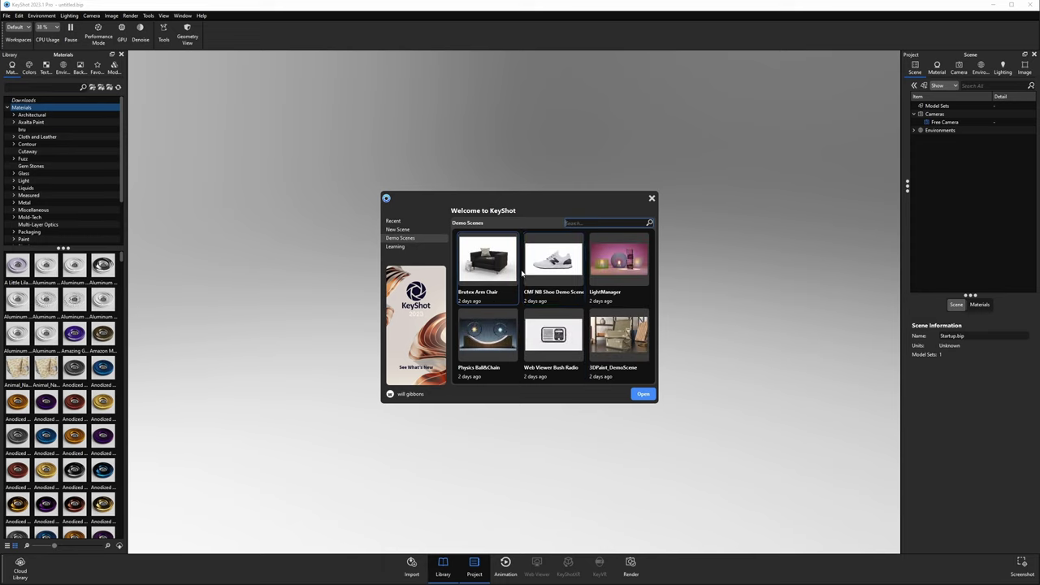
{"action": "left_click", "coordinate": [395, 246]}
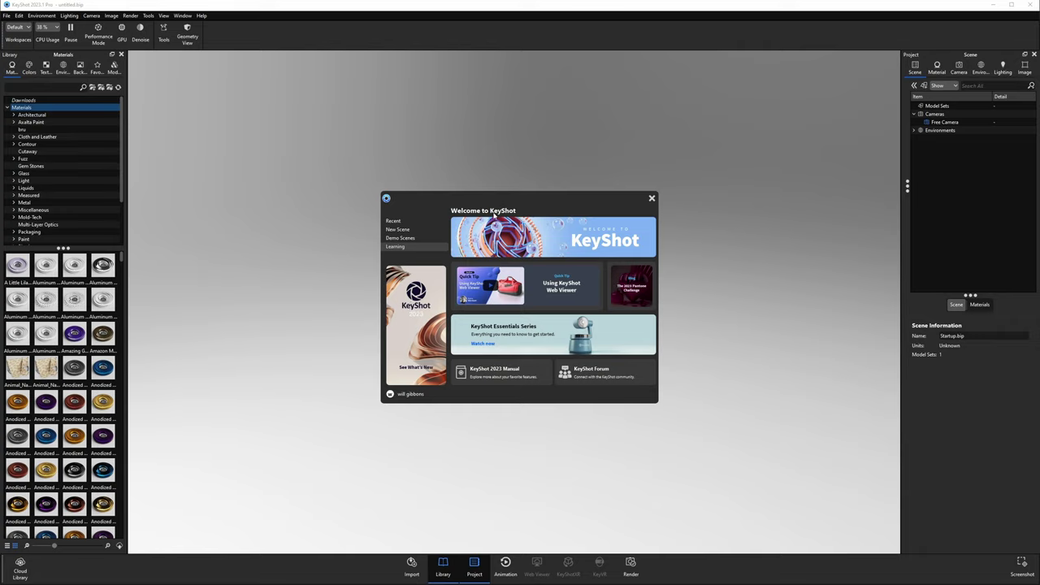
- Dismiss the Welcome to KeyShot window with Escape to reach the empty untitled.bip scene
{"action": "key", "text": "Escape"}
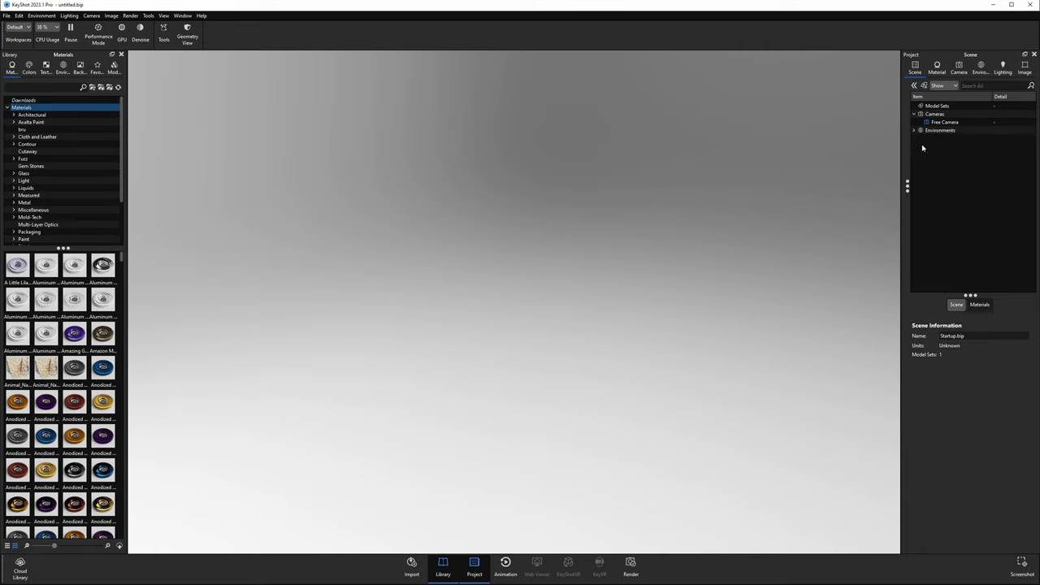
- Switch to the Studio workspace and toggle between the scene's Materials list and Scene tree
{"action": "left_click", "coordinate": [29, 40]}
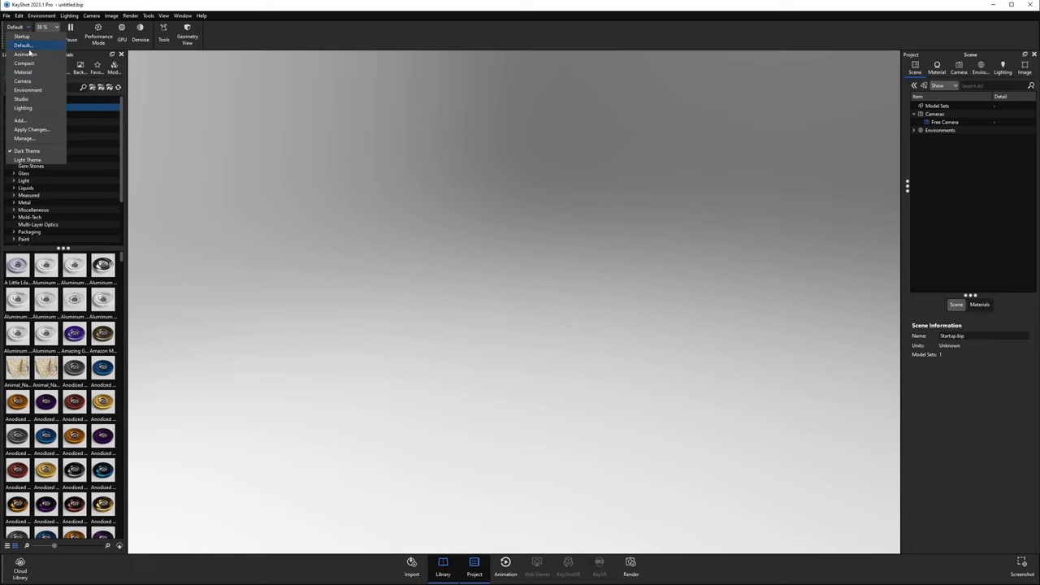
{"action": "left_click", "coordinate": [30, 101]}
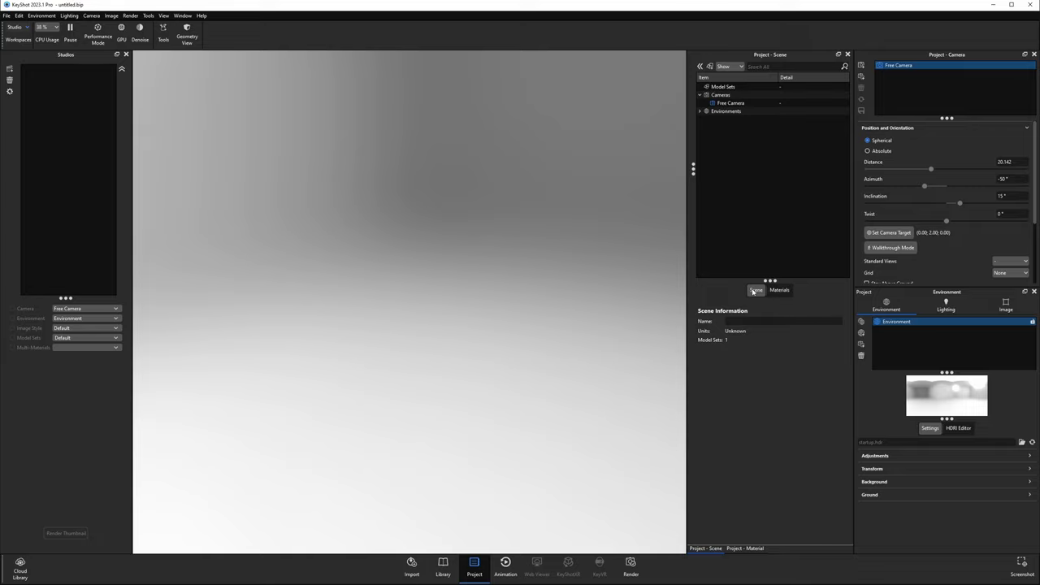
{"action": "left_click", "coordinate": [780, 292]}
{"action": "left_click", "coordinate": [755, 291]}
{"action": "left_click", "coordinate": [779, 290]}
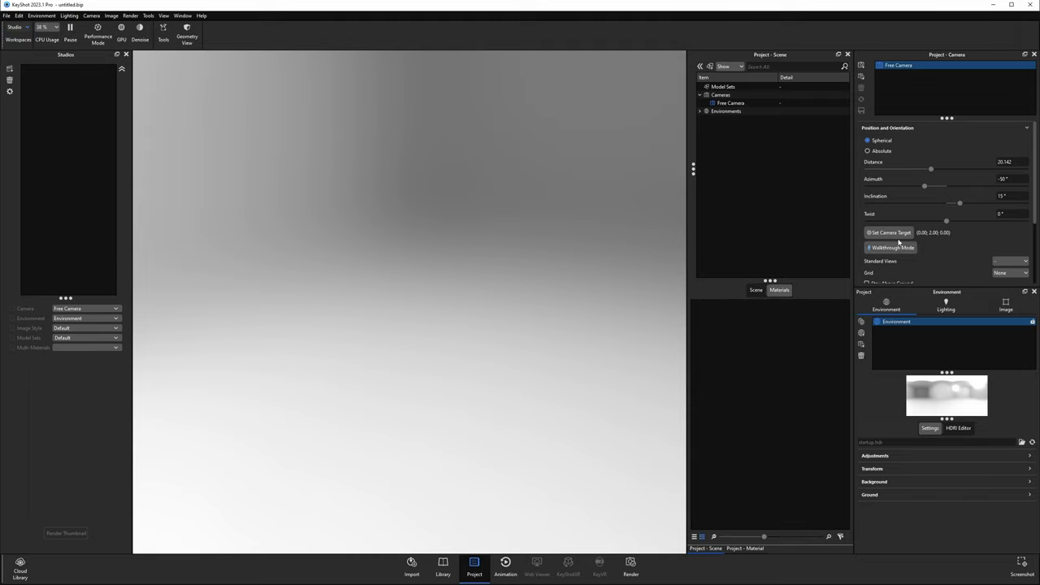
- Enlarge the Camera panel and move the camera out to distance 23.1, azimuth -33.12°
{"action": "left_click_drag", "start_coordinate": [947, 287], "coordinate": [947, 349]}
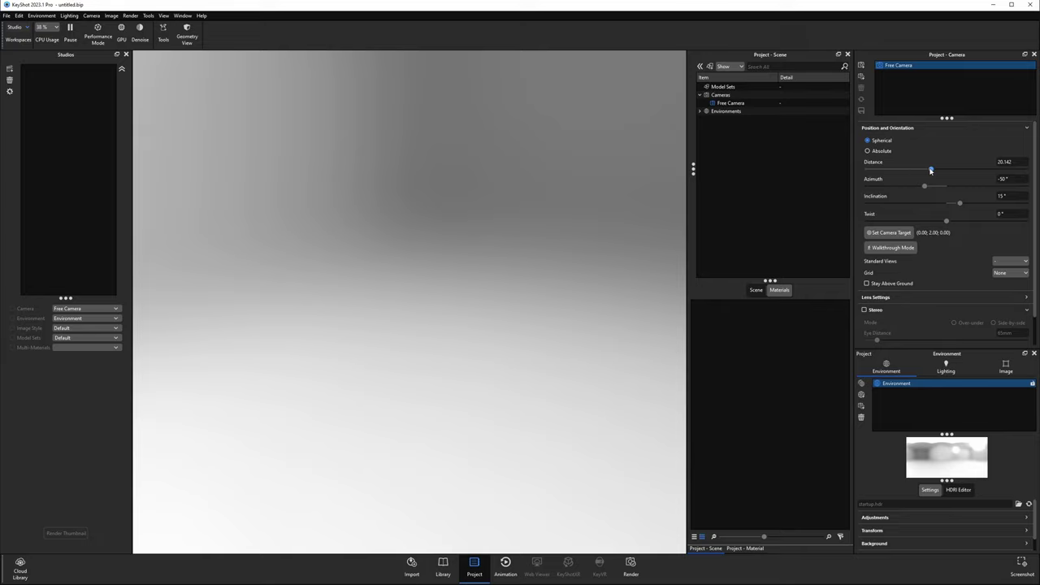
{"action": "mouse_move", "coordinate": [931, 169]}
{"action": "left_mouse_down"}
{"action": "mouse_move", "coordinate": [954, 171]}
{"action": "mouse_move", "coordinate": [936, 171]}
{"action": "left_mouse_up"}
{"action": "mouse_move", "coordinate": [937, 170]}
{"action": "left_mouse_down"}
{"action": "mouse_move", "coordinate": [982, 169]}
{"action": "mouse_move", "coordinate": [912, 170]}
{"action": "mouse_move", "coordinate": [940, 169]}
{"action": "mouse_move", "coordinate": [923, 188]}
{"action": "mouse_move", "coordinate": [934, 185]}
{"action": "left_mouse_up"}
{"action": "scroll", "coordinate": [970, 241], "scroll_direction": "down", "scroll_amount": 1}
{"action": "scroll", "coordinate": [969, 242], "scroll_direction": "up", "scroll_amount": 1}
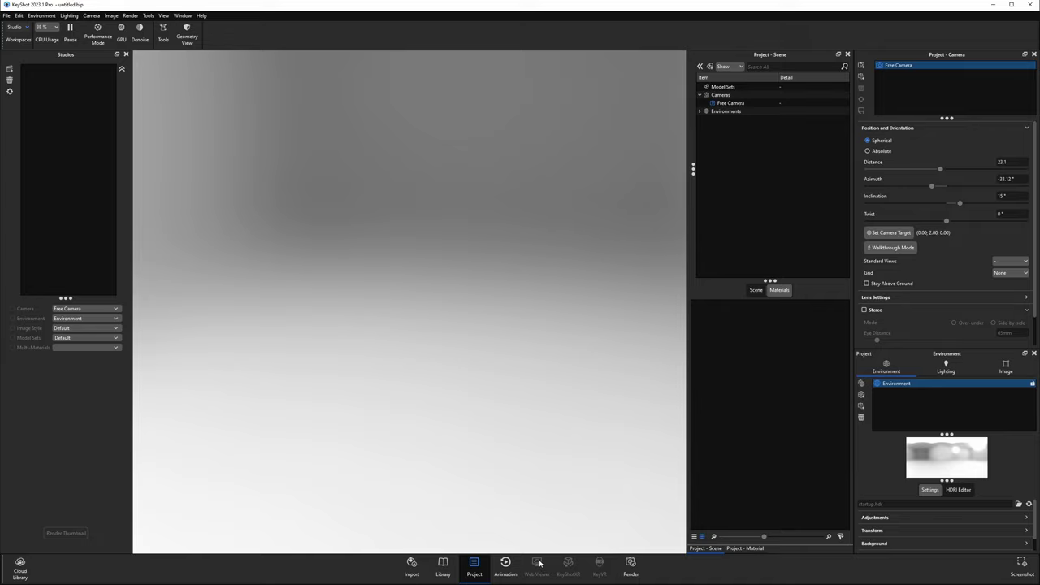
- Show and close the geometry, material and camera tools panel, then reopen the Workspaces list
{"action": "left_click", "coordinate": [172, 37]}
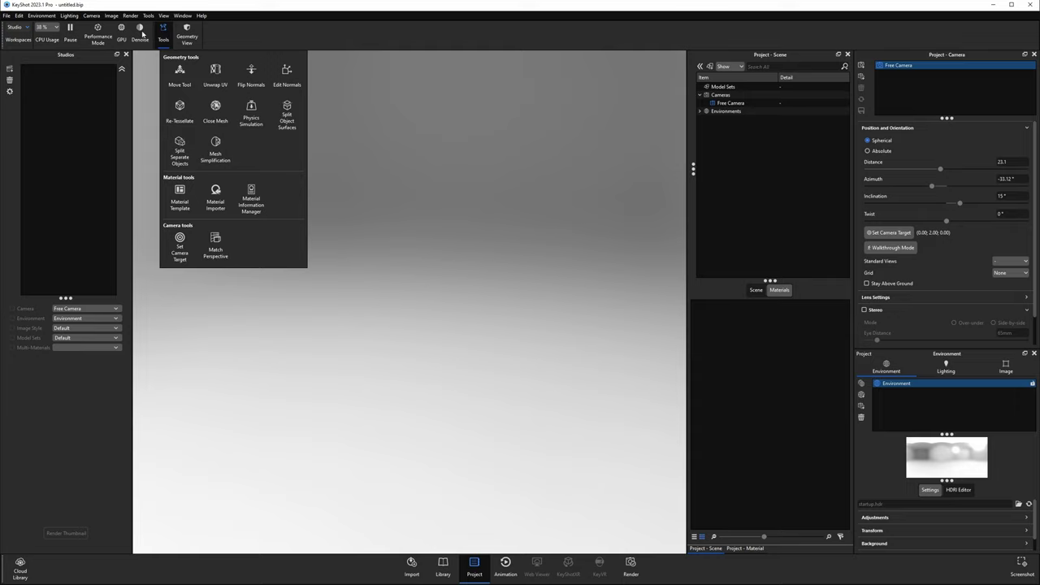
{"action": "left_click", "coordinate": [304, 39]}
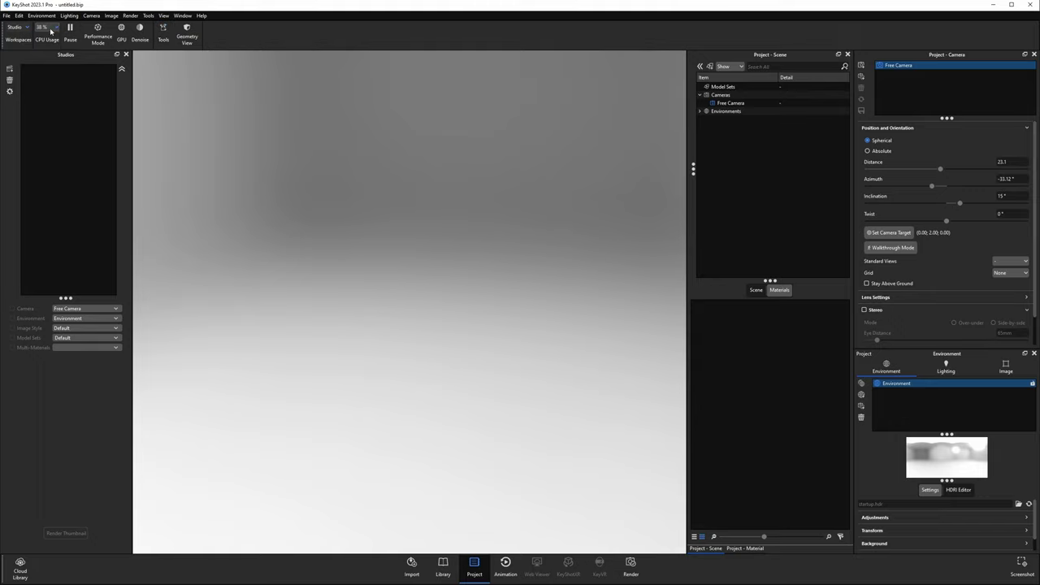
{"action": "left_click", "coordinate": [17, 28]}
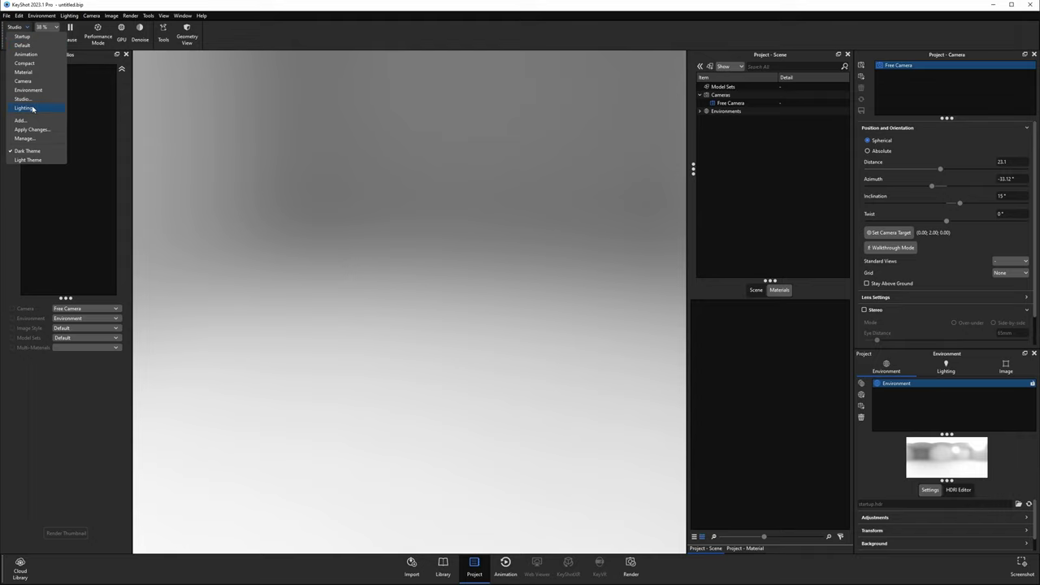
- Return to the Default workspace and scale the cube to 3.2719 × 3.2719 × 6.3455, snapped to ground
{"action": "left_click", "coordinate": [23, 44]}
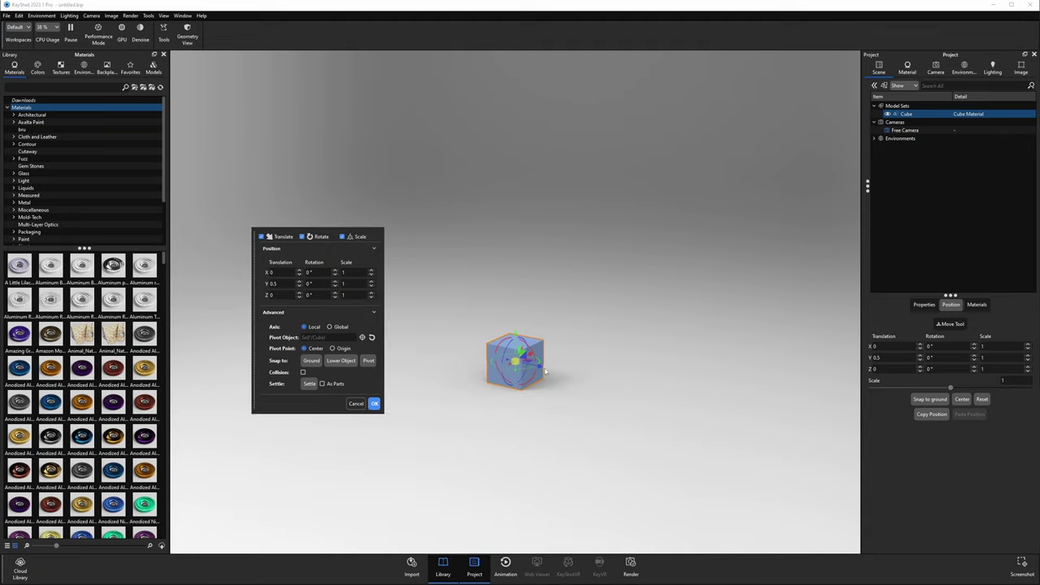
{"action": "left_click_drag", "start_coordinate": [515, 361], "coordinate": [621, 381]}
{"action": "left_click", "coordinate": [311, 378]}
{"action": "left_click", "coordinate": [374, 420]}
{"action": "left_click", "coordinate": [620, 381]}
{"action": "key", "text": "Print"}
- Drop the Deckard dog photo onto the cube as its Color map and review its box-mapped texture (6.345 × 3.57)
{"action": "left_click", "coordinate": [12, 91]}
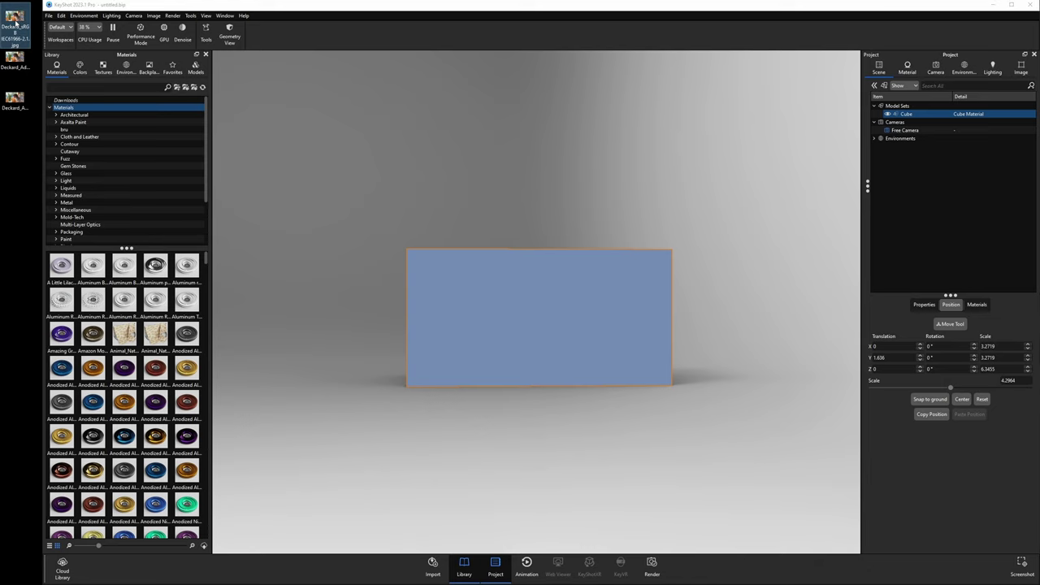
{"action": "left_click_drag", "start_coordinate": [15, 25], "coordinate": [534, 325]}
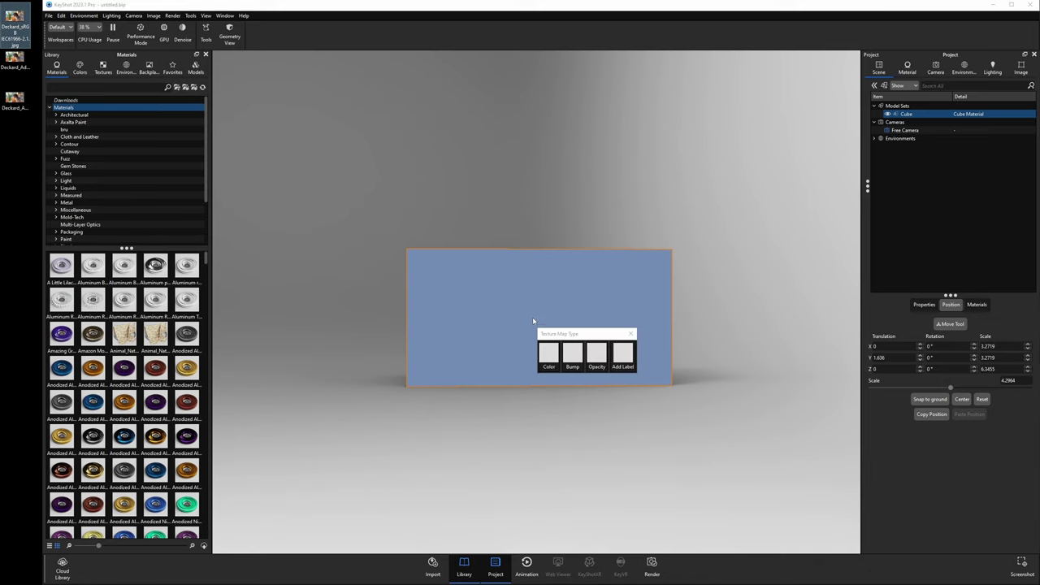
{"action": "left_click", "coordinate": [553, 358]}
{"action": "scroll", "coordinate": [532, 356], "scroll_direction": "up", "scroll_amount": 5}
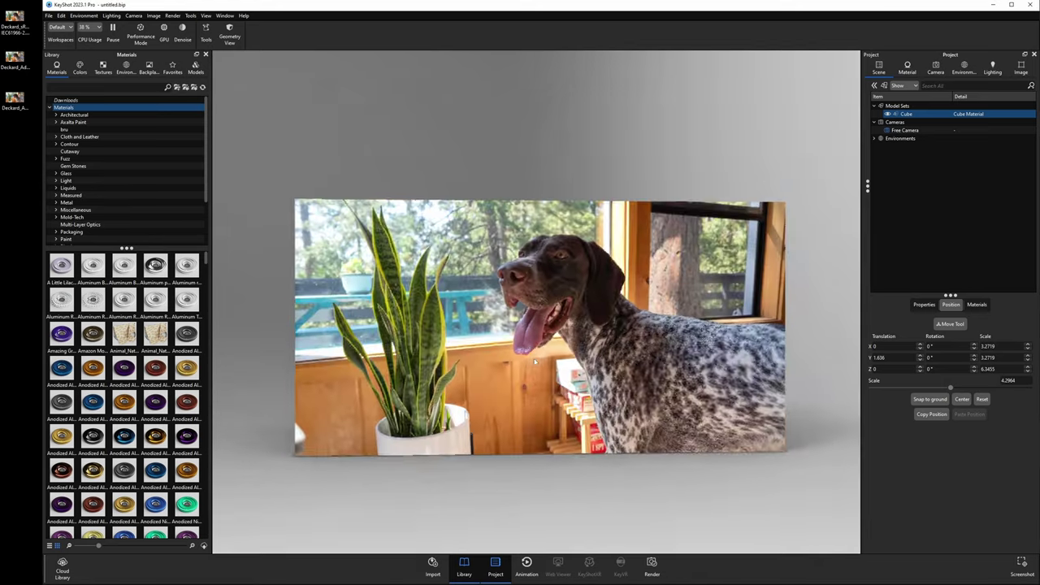
{"action": "double_click", "coordinate": [573, 299]}
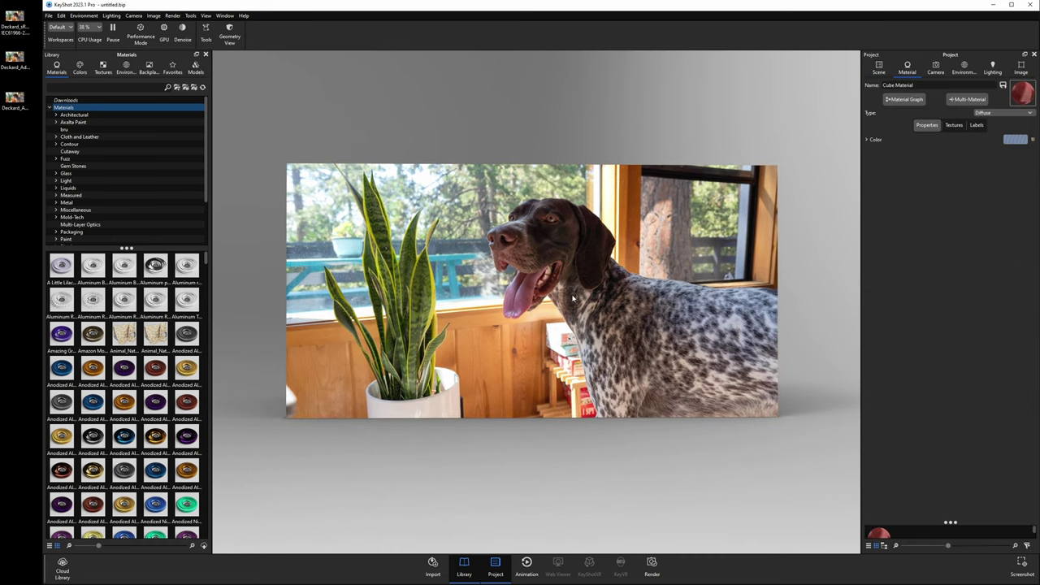
{"action": "left_click", "coordinate": [953, 126]}
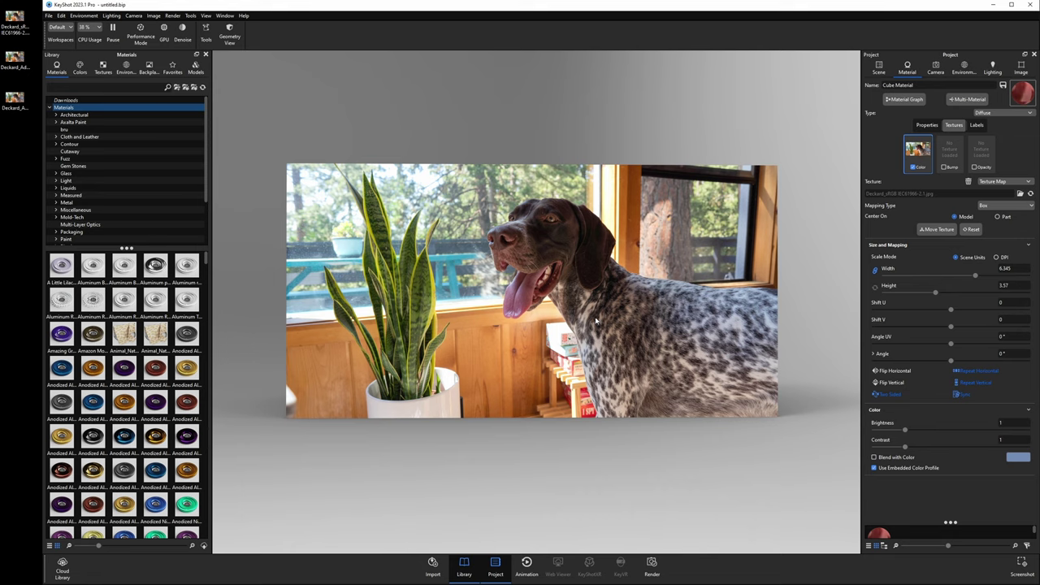
{"action": "scroll", "coordinate": [556, 290], "scroll_direction": "up", "scroll_amount": 3}
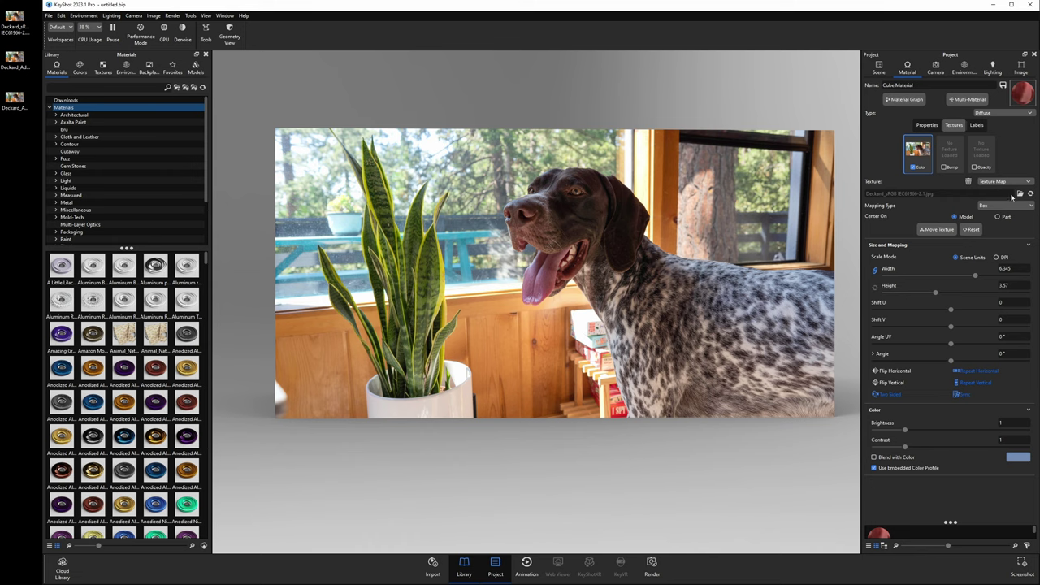
- Make the Cube Material a multi-material, duplicate its Diffuse entry, and texture the copy with Deckard_Adobe-RGB-1988.jpg
{"action": "left_click", "coordinate": [972, 100]}
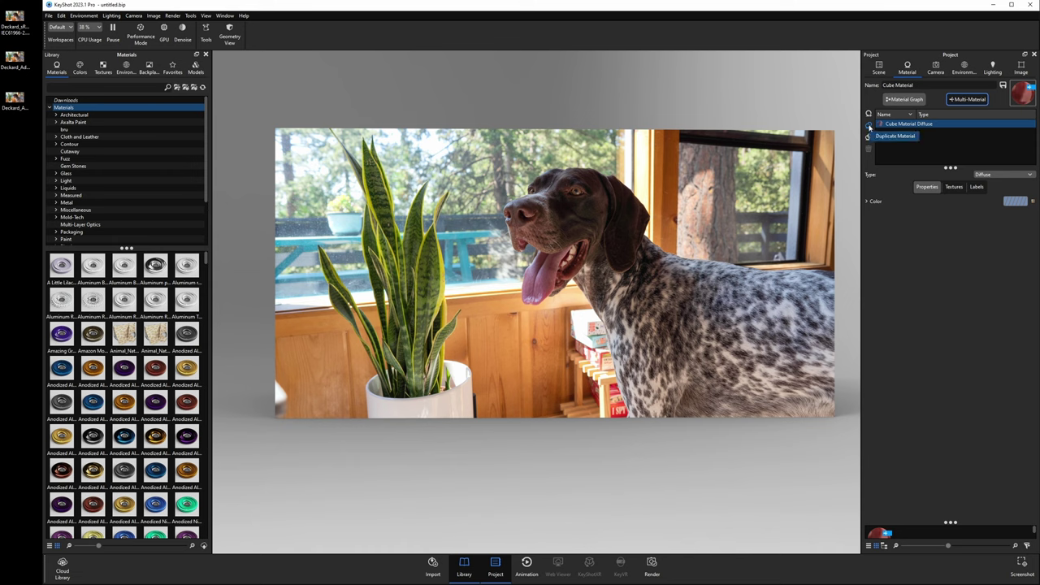
{"action": "left_click", "coordinate": [869, 127]}
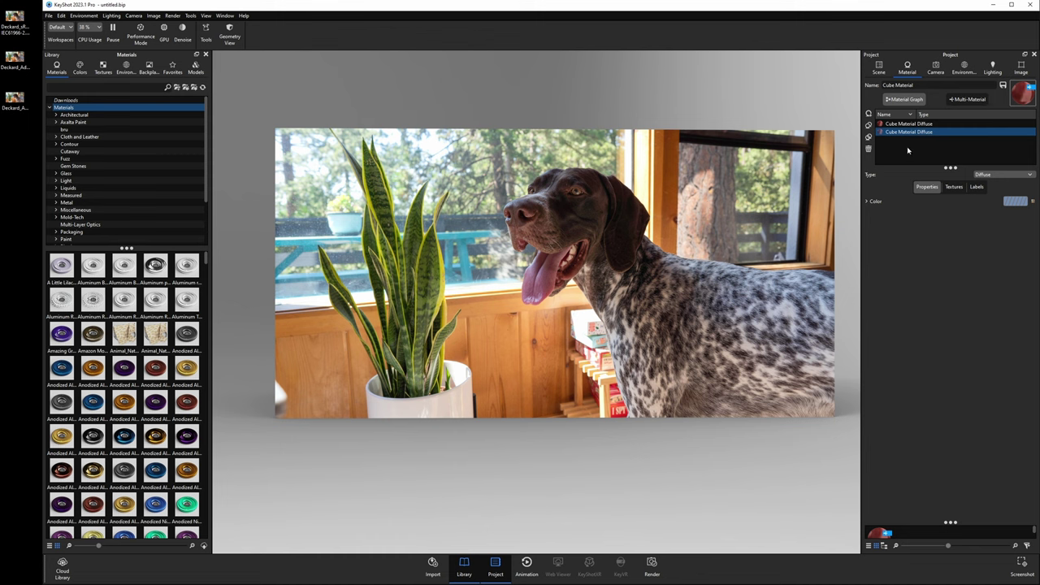
{"action": "left_click", "coordinate": [954, 186]}
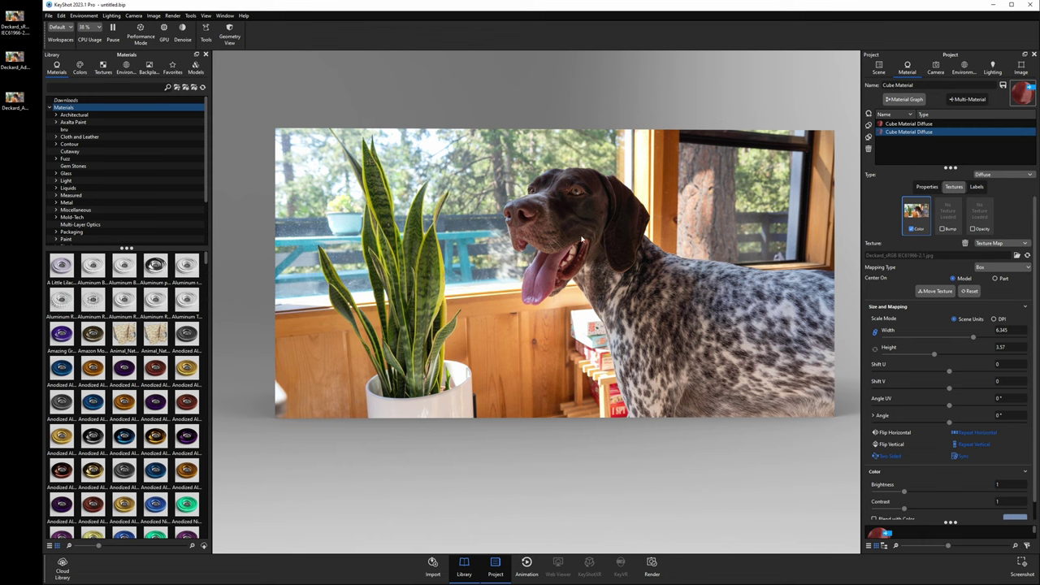
{"action": "left_click", "coordinate": [1016, 255]}
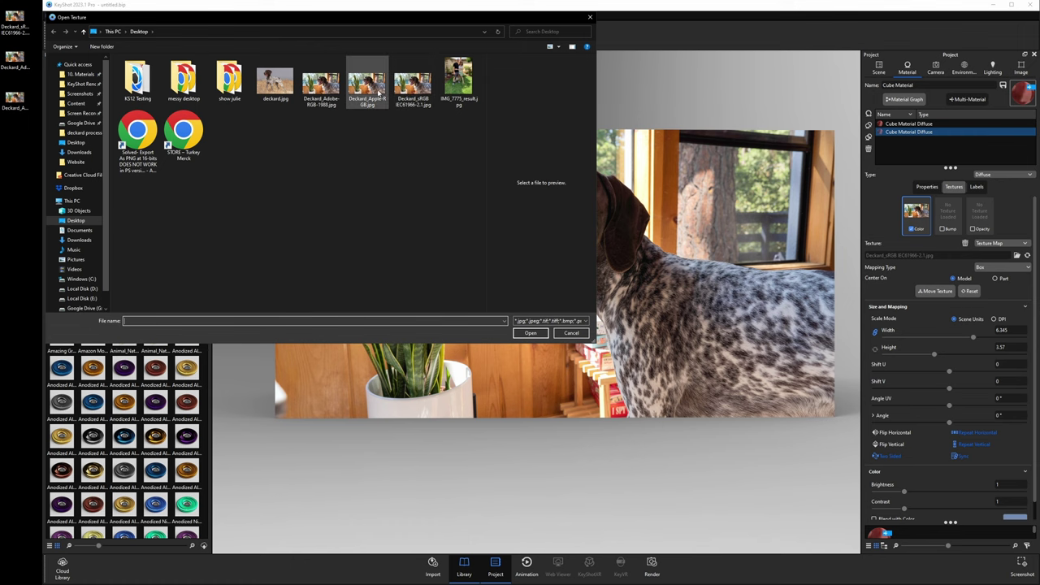
{"action": "left_click", "coordinate": [321, 83]}
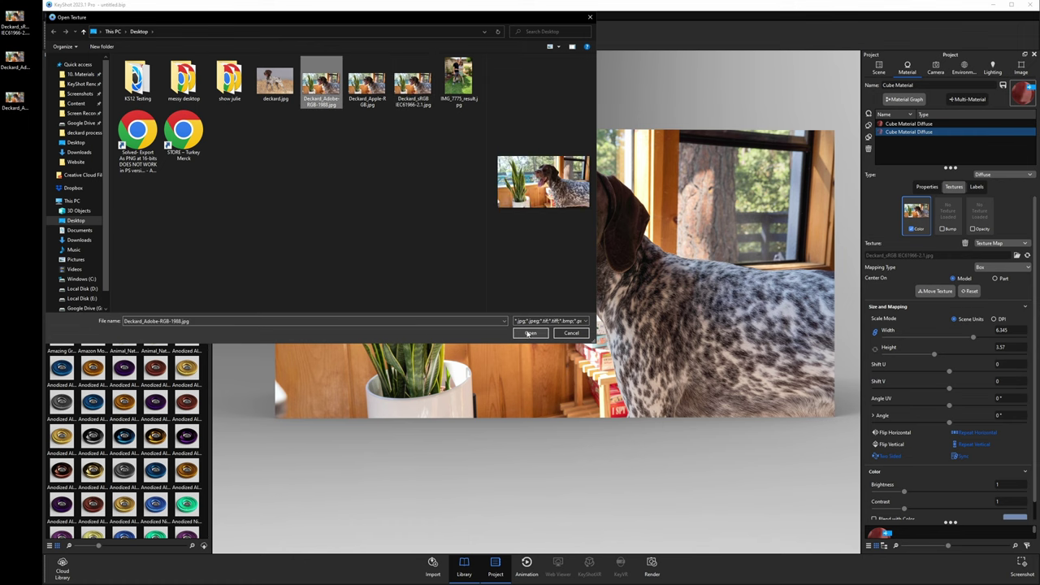
{"action": "left_click", "coordinate": [530, 333]}
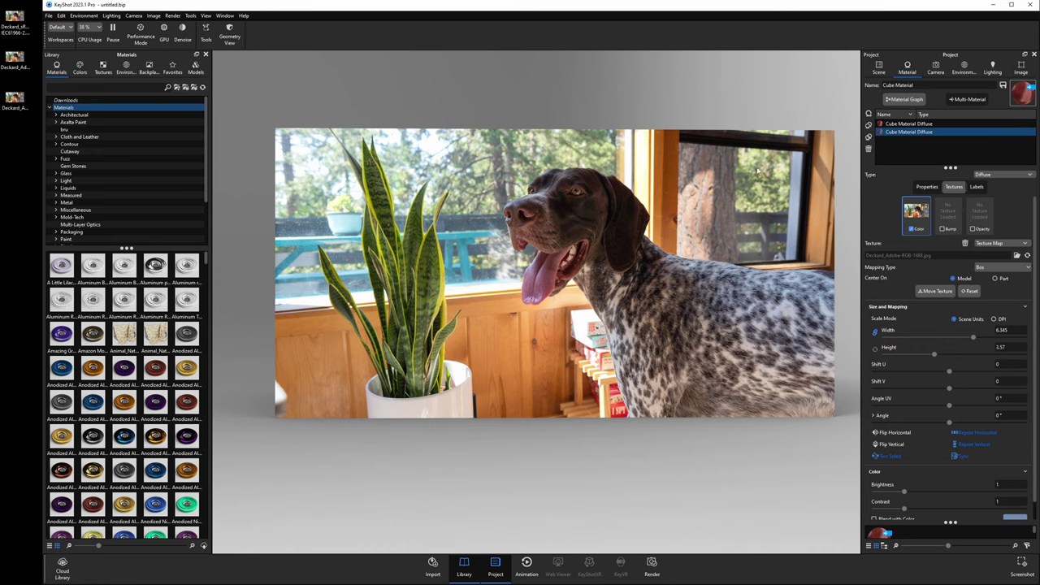
{"action": "left_click", "coordinate": [905, 126]}
{"action": "left_click", "coordinate": [905, 133]}
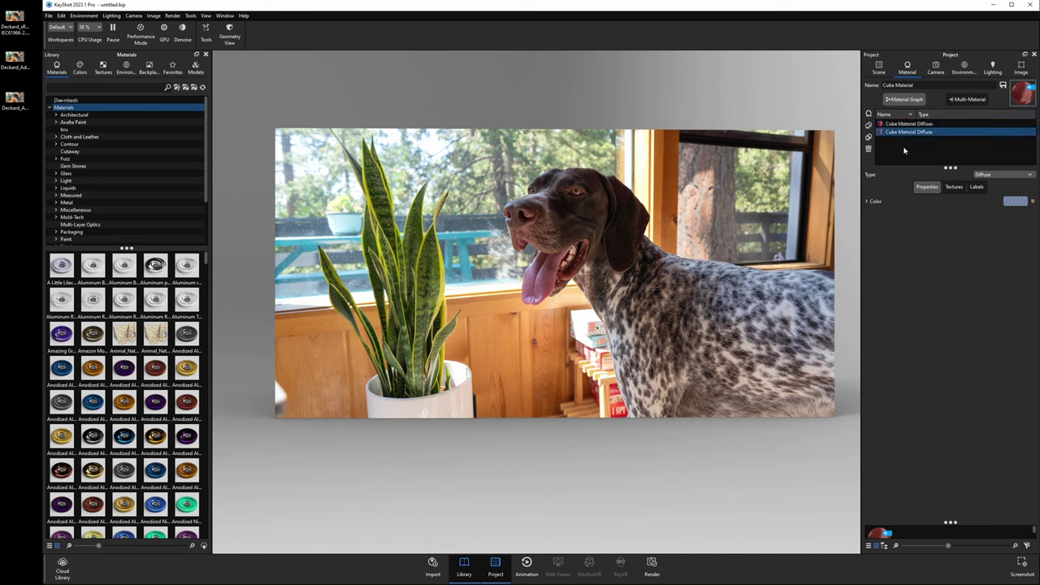
- Add a third Cube Material Diffuse variation textured with Deckard_Apple-RGB.jpg
{"action": "left_click", "coordinate": [869, 126]}
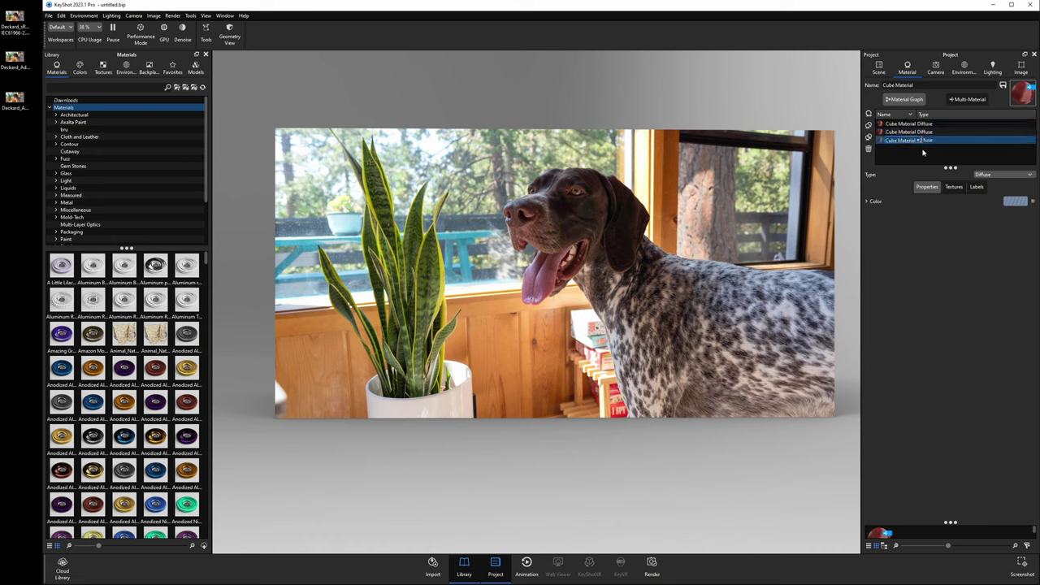
{"action": "left_click", "coordinate": [953, 187]}
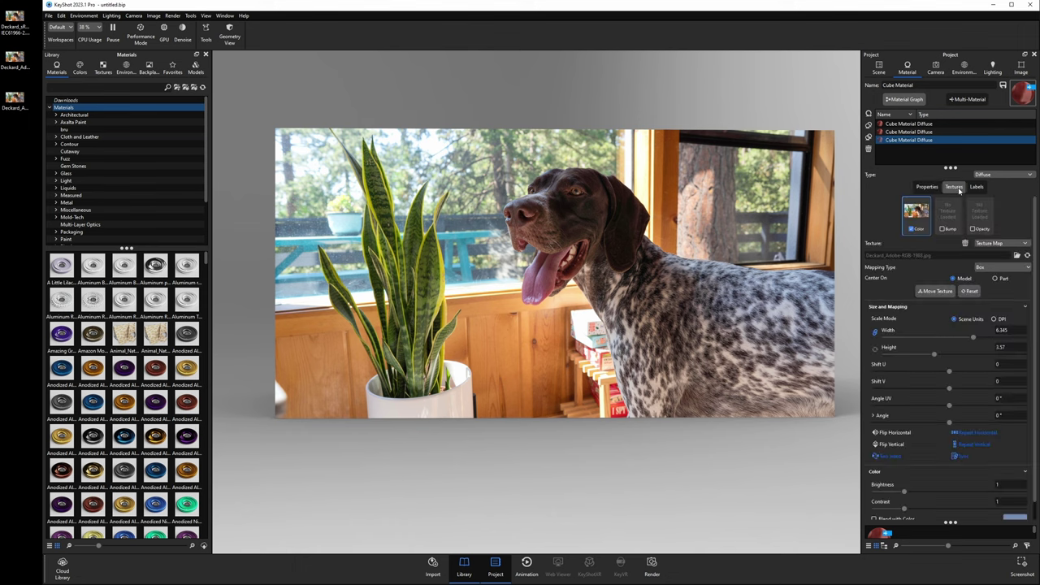
{"action": "left_click", "coordinate": [1017, 255]}
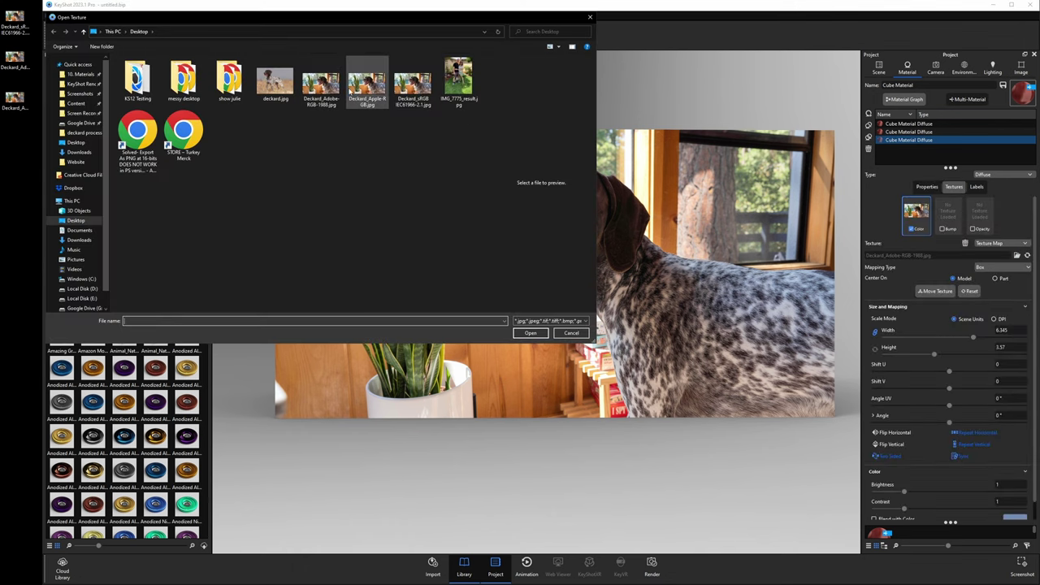
{"action": "left_click", "coordinate": [366, 89]}
{"action": "left_click", "coordinate": [530, 333]}
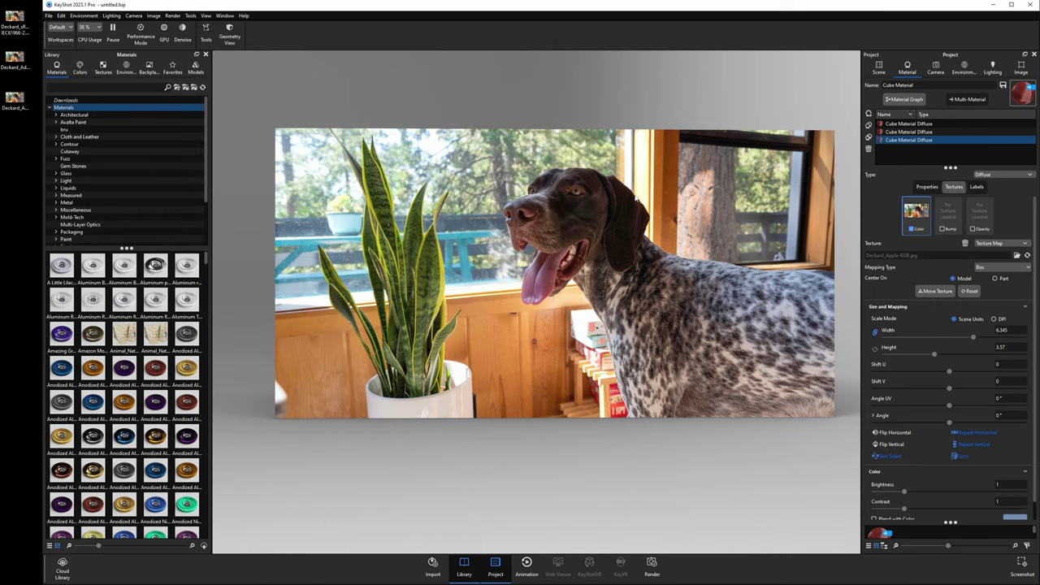
- Select the first and second Diffuse layers singly and together, comparing their texture settings
{"action": "left_click", "coordinate": [893, 124]}
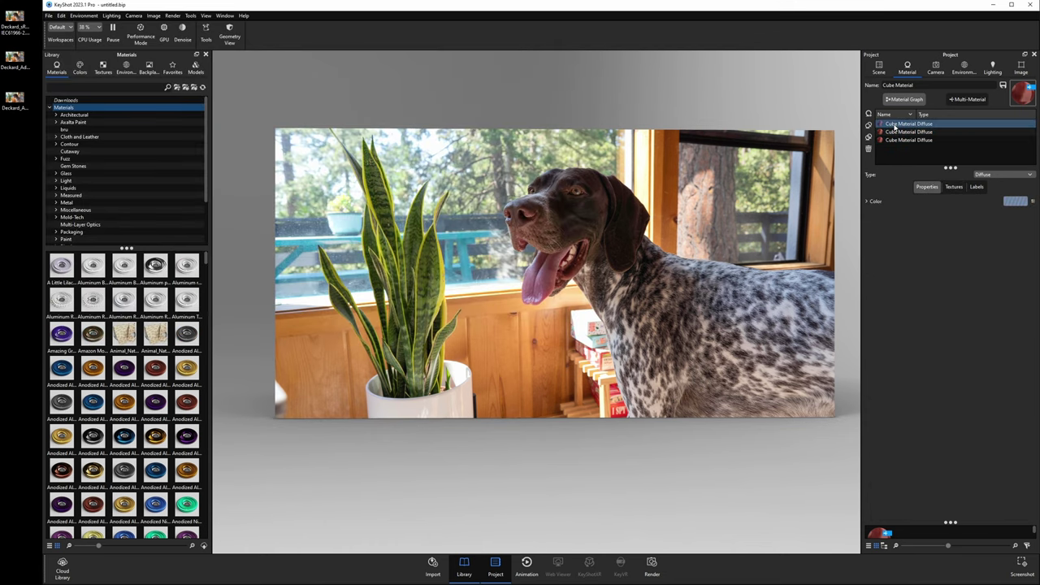
{"action": "left_click", "coordinate": [897, 131]}
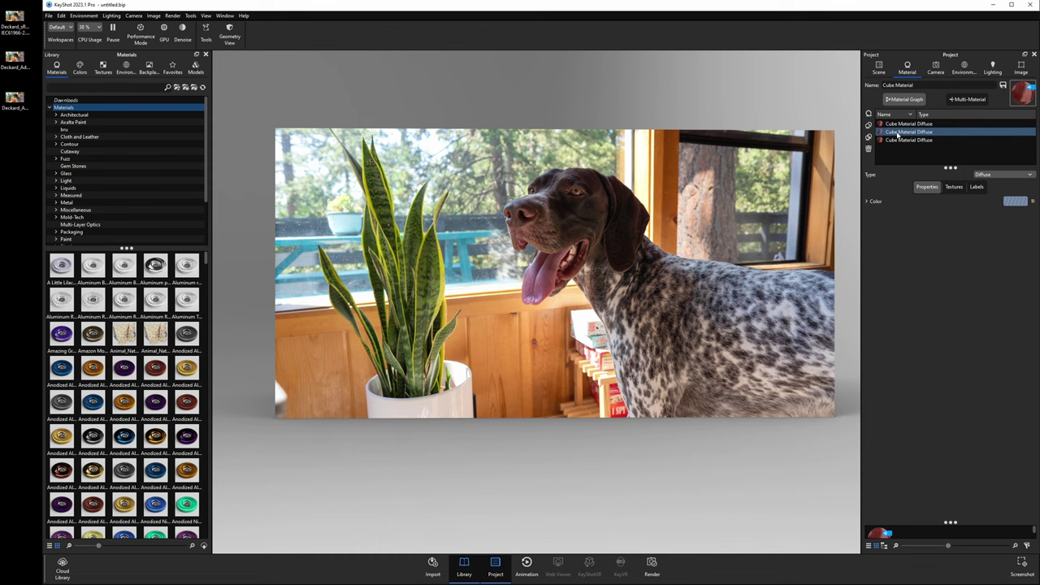
{"action": "left_click", "coordinate": [954, 187]}
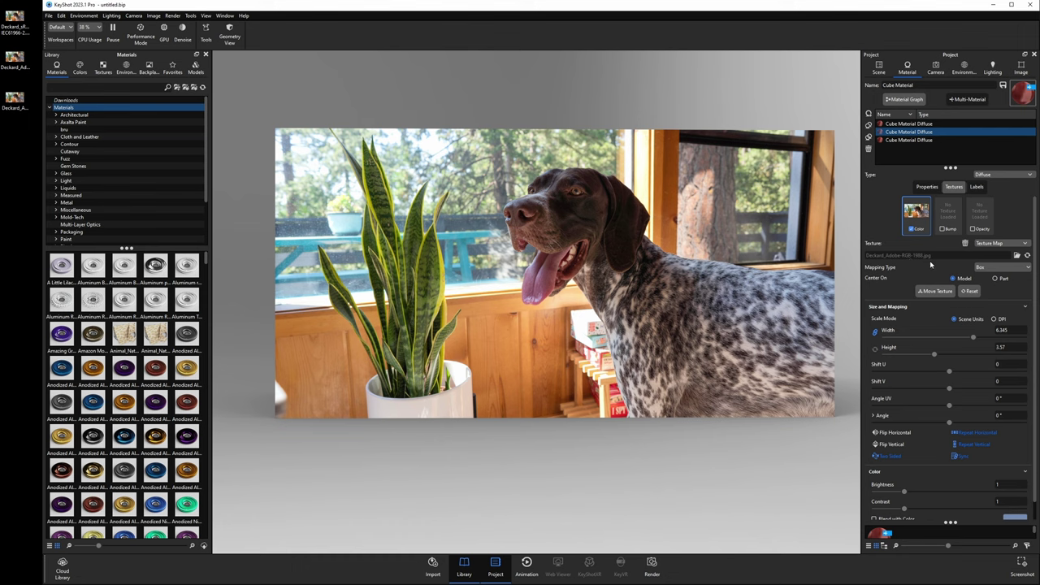
{"action": "scroll", "coordinate": [881, 487], "scroll_direction": "down", "scroll_amount": 1}
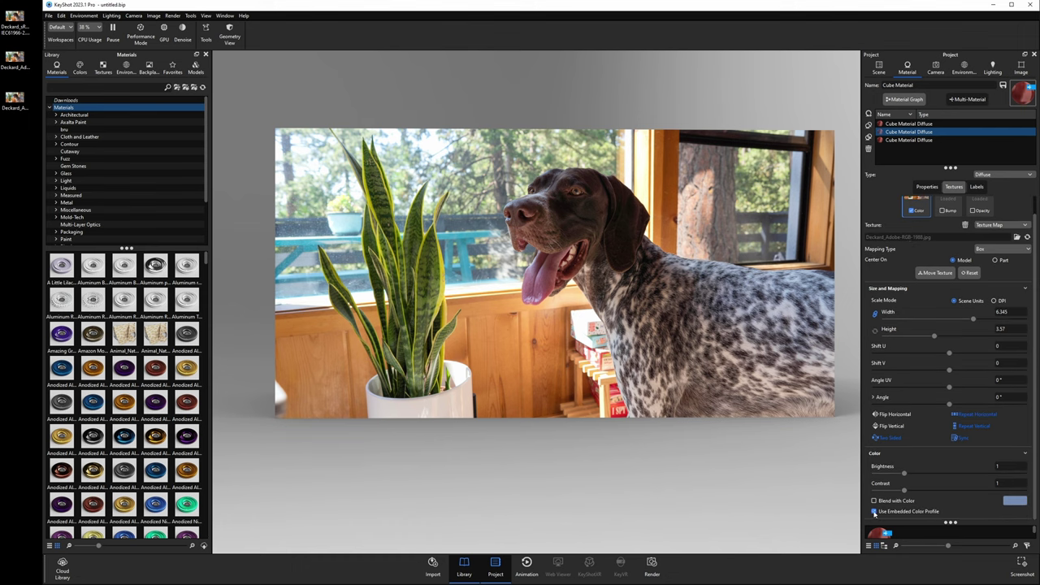
{"action": "left_click", "coordinate": [900, 126], "text": "ctrl"}
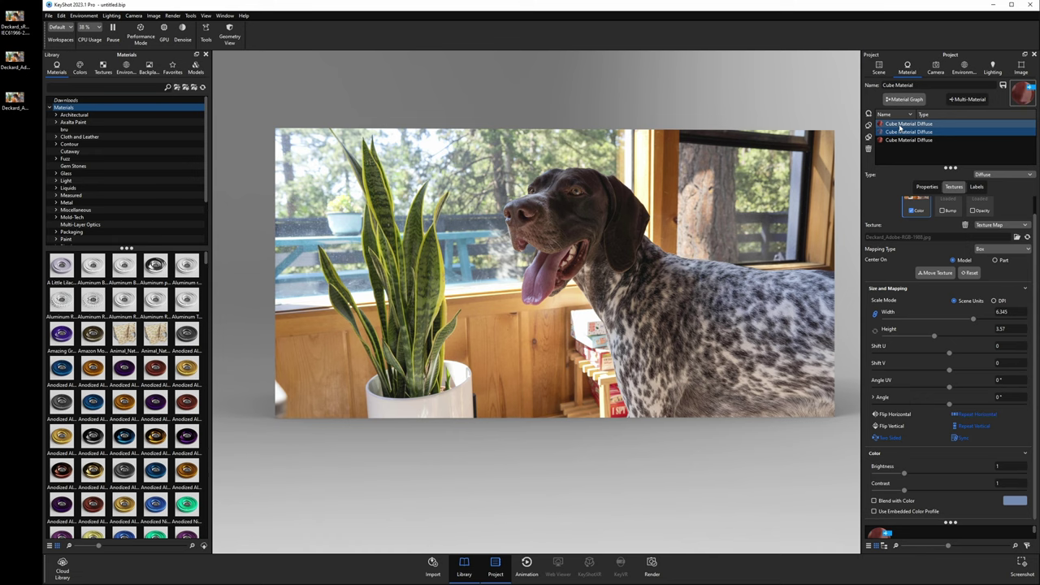
{"action": "left_click", "coordinate": [899, 132]}
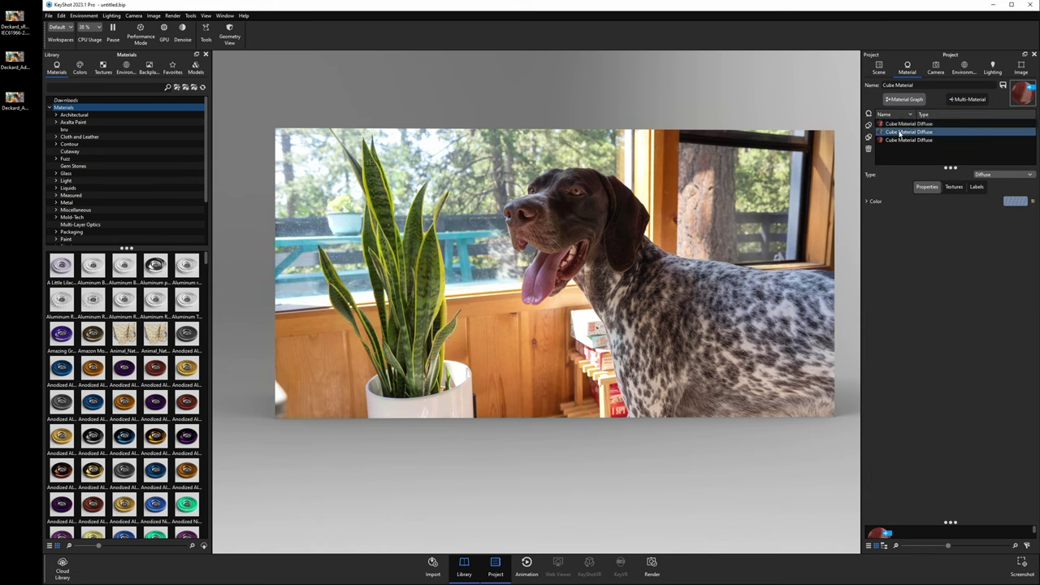
{"action": "left_click", "coordinate": [899, 126]}
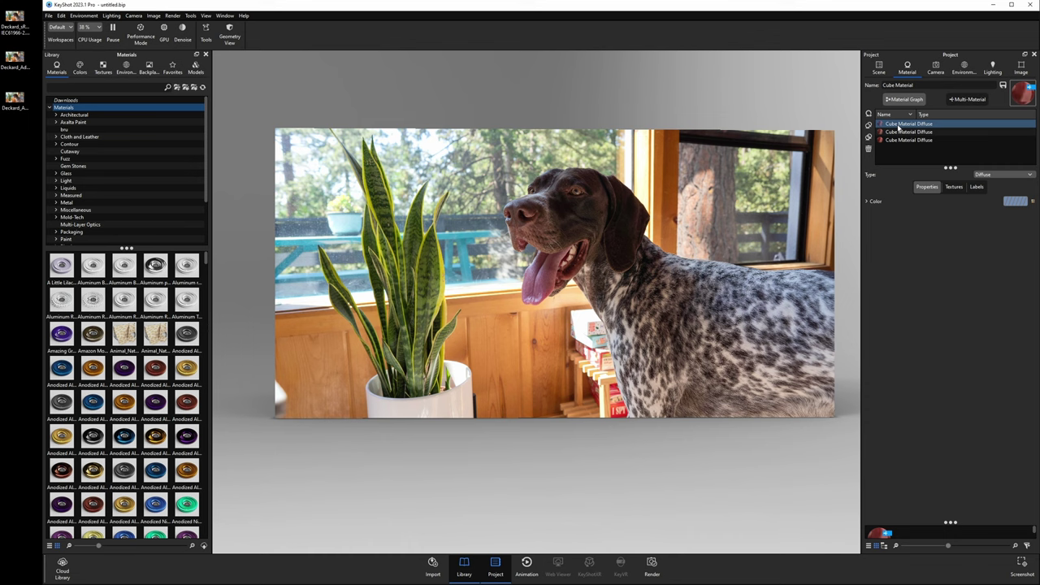
{"action": "left_click", "coordinate": [899, 132]}
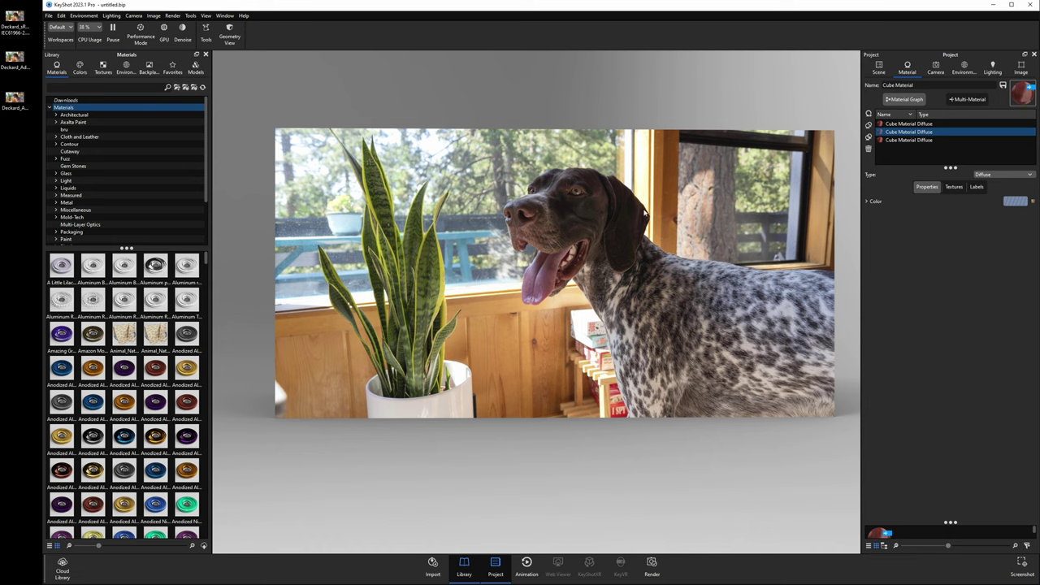
- Turn on Use Embedded Color Profile for the third layer's texture
{"action": "left_click", "coordinate": [897, 140]}
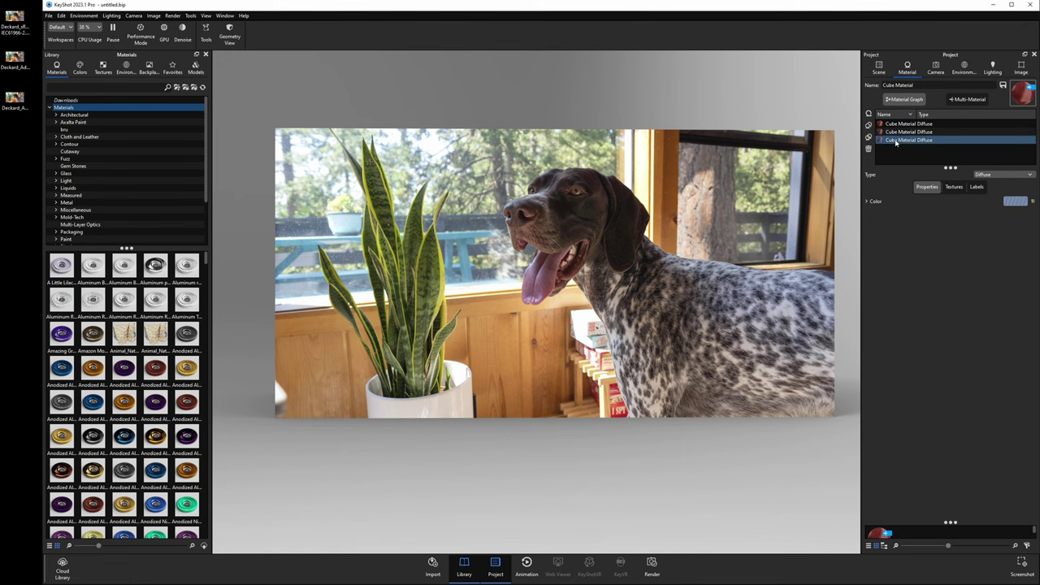
{"action": "left_click", "coordinate": [954, 188]}
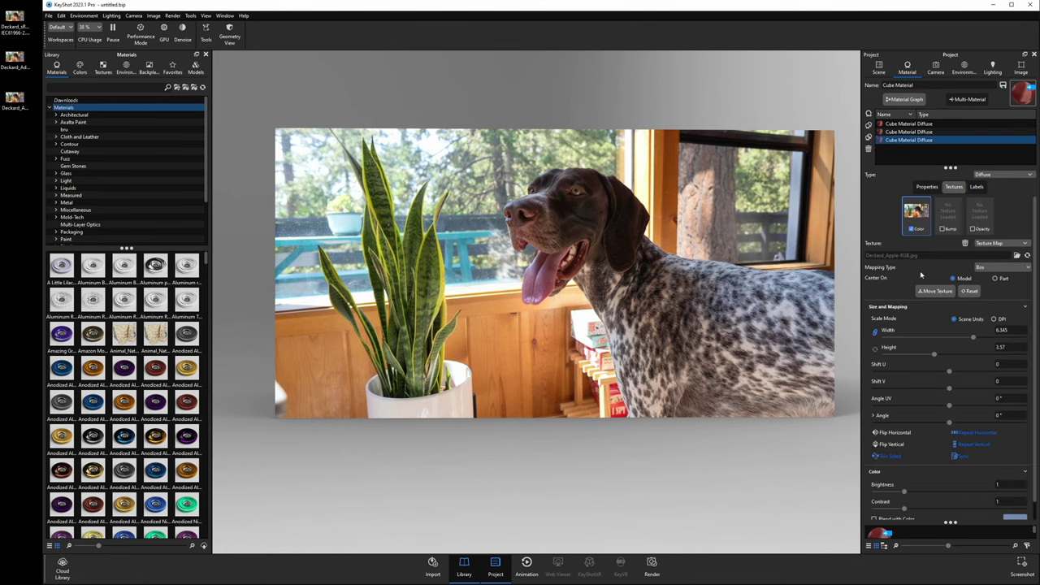
{"action": "scroll", "coordinate": [933, 335], "scroll_direction": "down", "scroll_amount": 1}
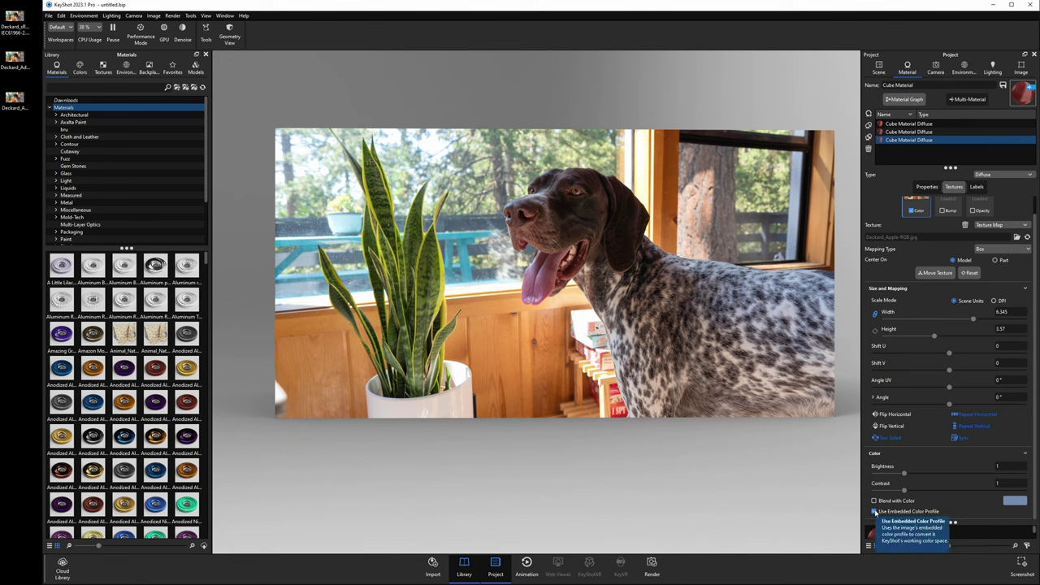
{"action": "left_click", "coordinate": [874, 511]}
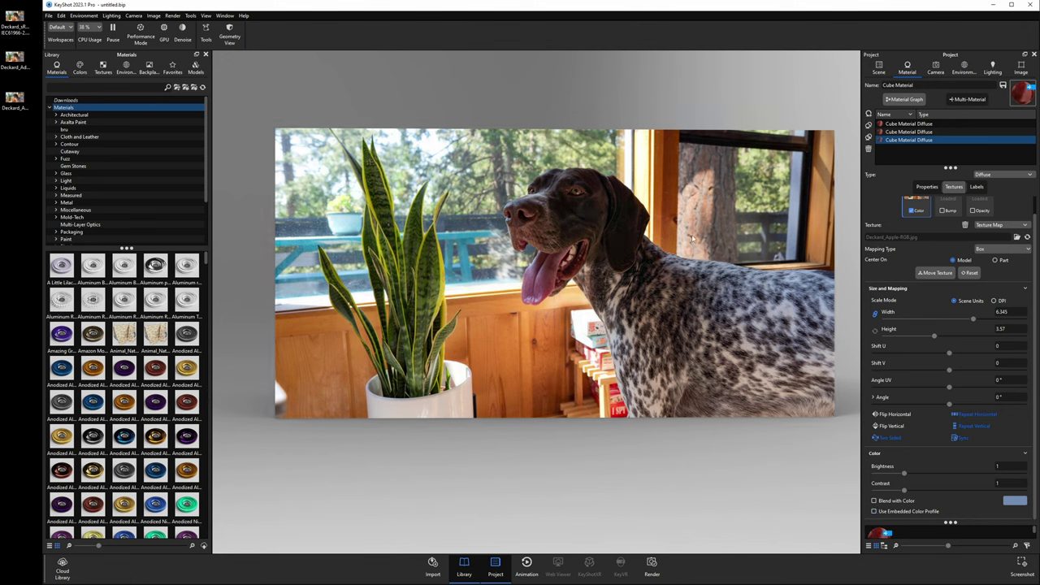
{"action": "left_click", "coordinate": [908, 124]}
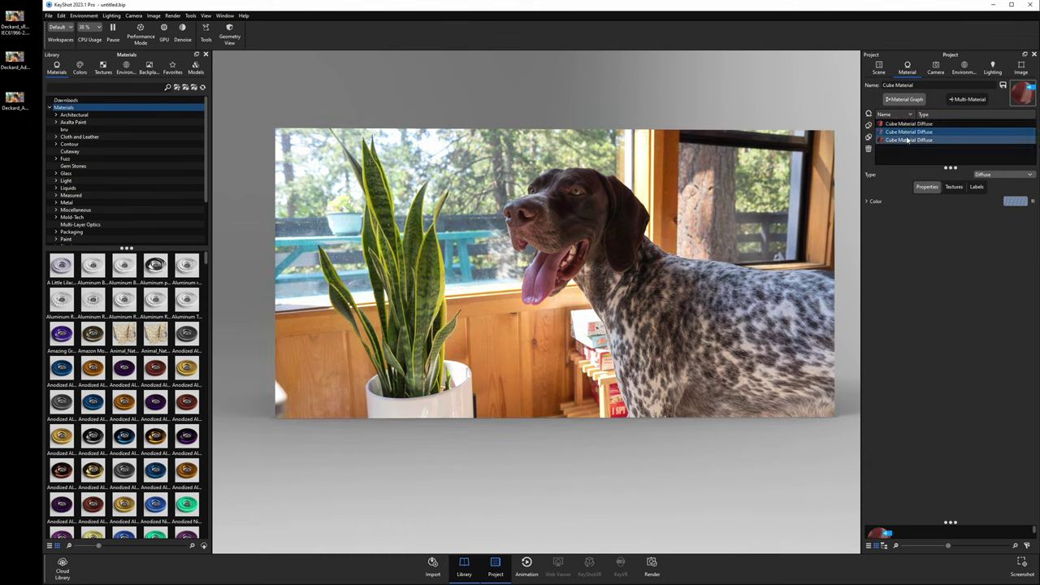
- Check the embedded color profile setting on the third and second Diffuse layers' textures
{"action": "left_click", "coordinate": [906, 140]}
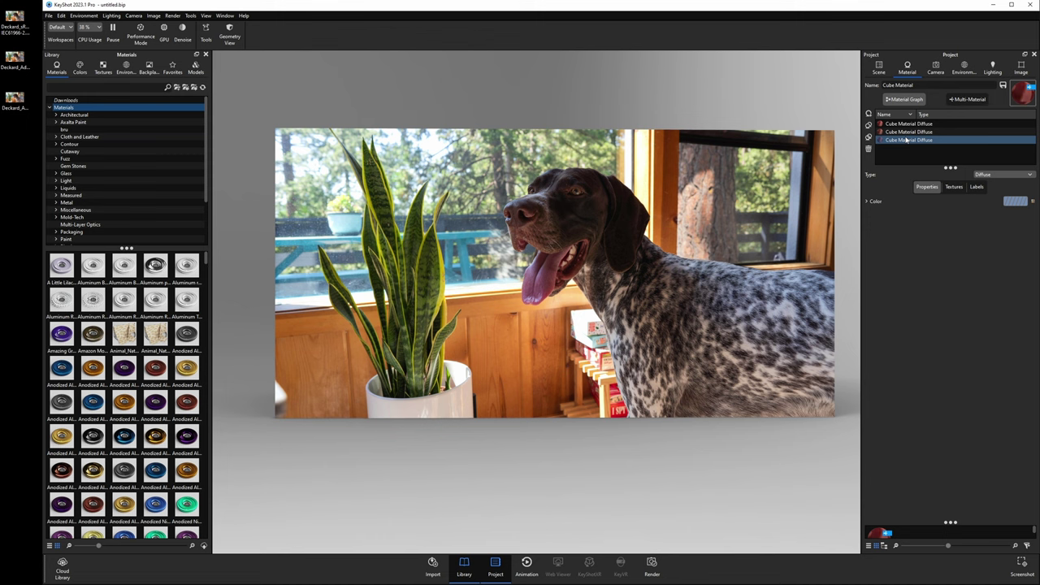
{"action": "left_click", "coordinate": [951, 187]}
{"action": "scroll", "coordinate": [900, 486], "scroll_direction": "down", "scroll_amount": 1}
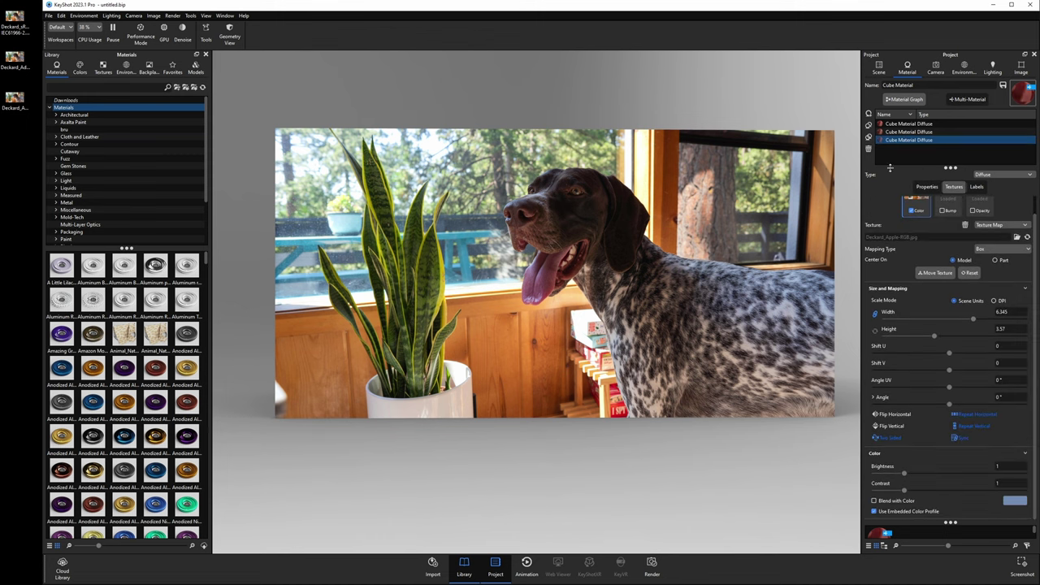
{"action": "left_click", "coordinate": [906, 132]}
{"action": "left_click", "coordinate": [954, 187]}
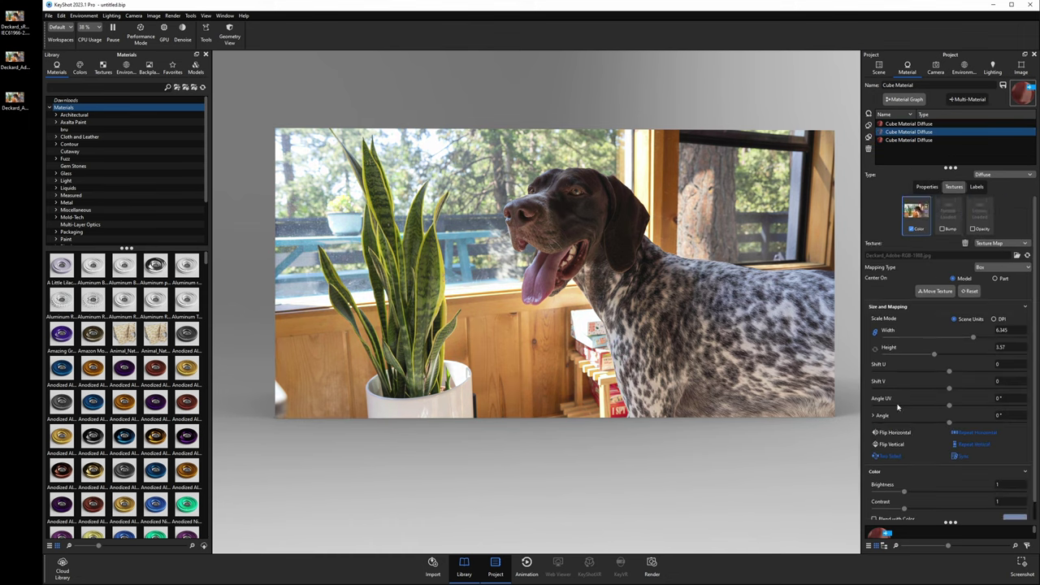
{"action": "scroll", "coordinate": [924, 304], "scroll_direction": "down", "scroll_amount": 1}
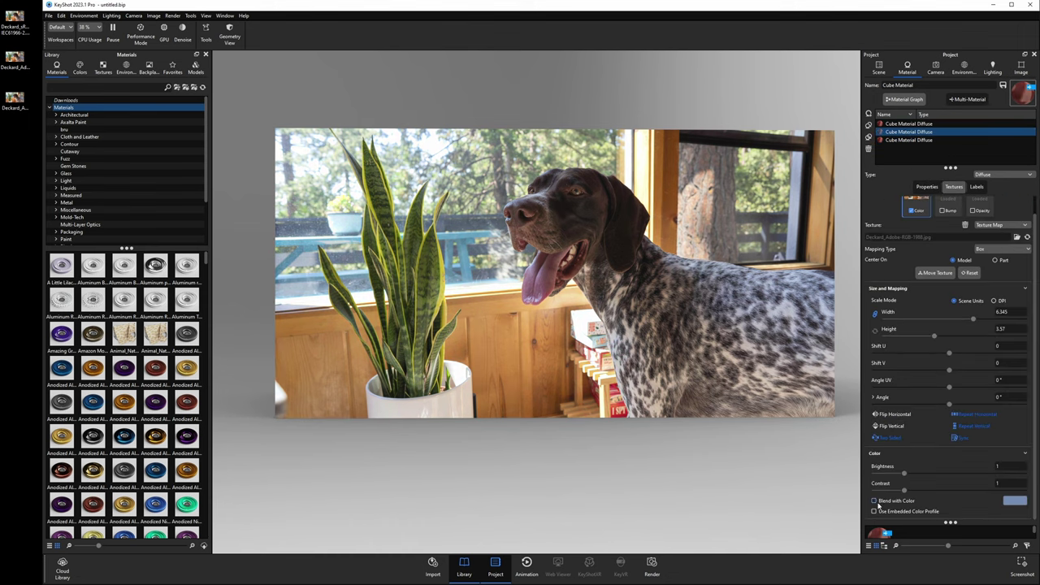
- Multi-select the first and second layers, then review the first layer's texture settings
{"action": "left_click", "coordinate": [897, 134], "text": "shift"}
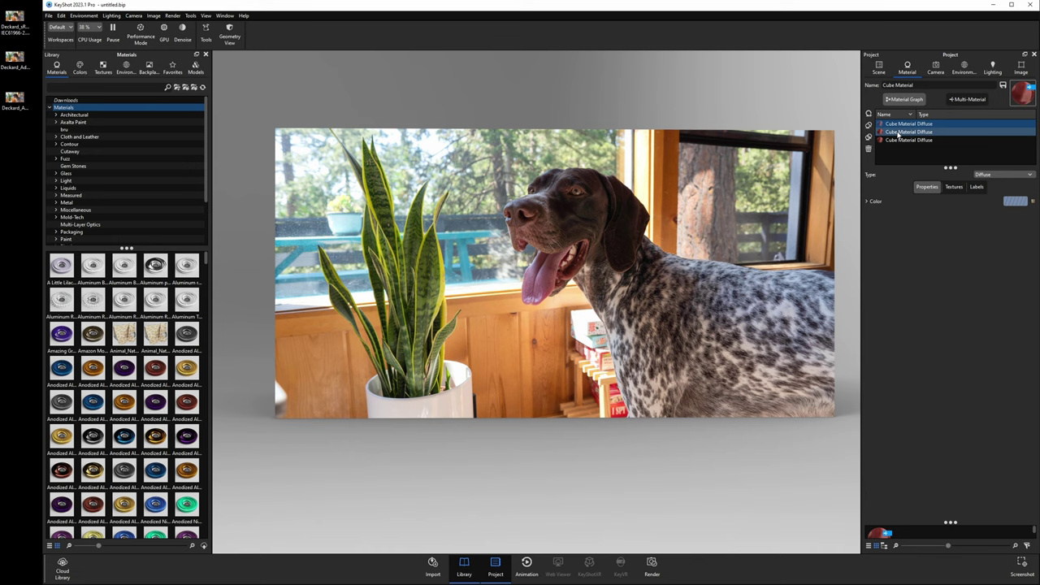
{"action": "left_click", "coordinate": [905, 124]}
{"action": "left_click", "coordinate": [954, 187]}
{"action": "scroll", "coordinate": [961, 361], "scroll_direction": "down", "scroll_amount": 1}
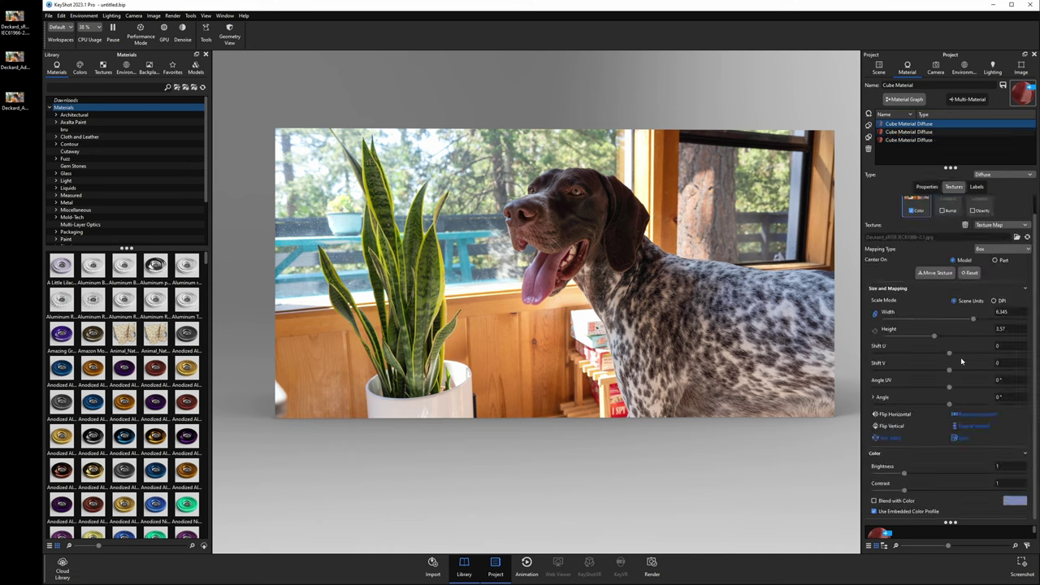
- Review the third layer's Deckard_Apple-RGB.jpg texture and collapse its size and mapping settings
{"action": "left_click", "coordinate": [908, 140]}
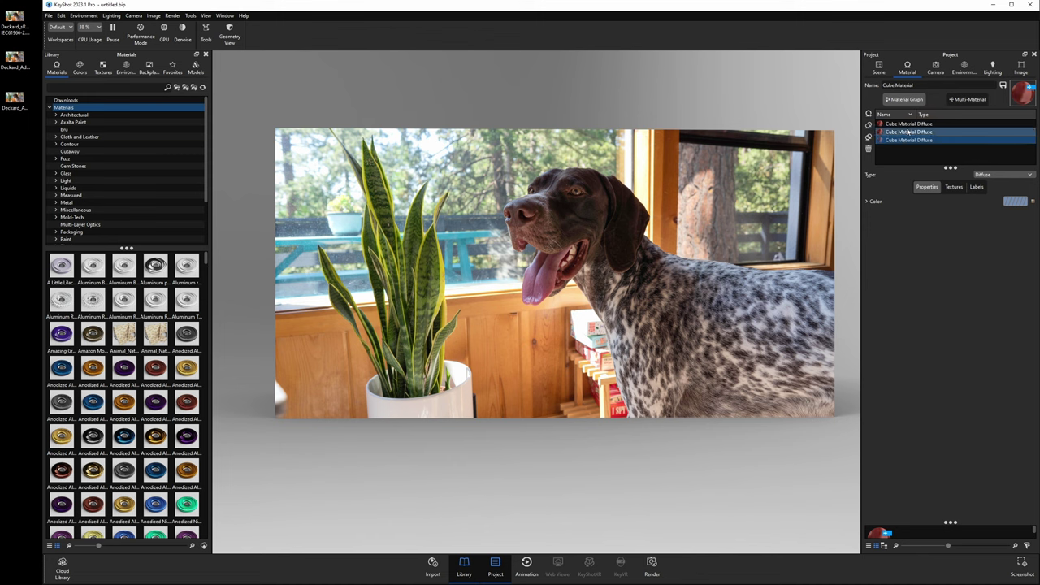
{"action": "left_click", "coordinate": [955, 187]}
{"action": "scroll", "coordinate": [931, 478], "scroll_direction": "down", "scroll_amount": 1}
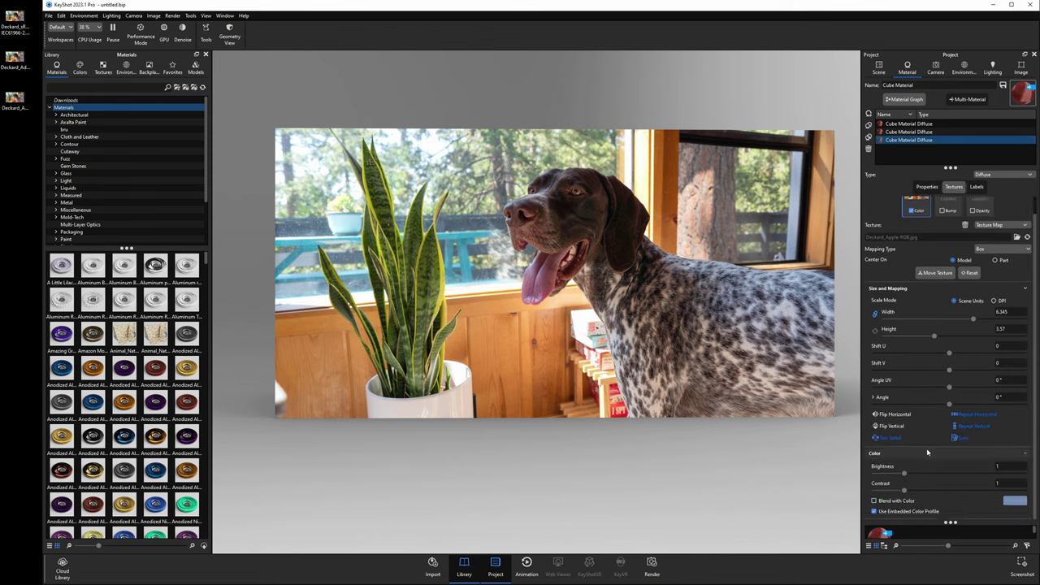
{"action": "left_click", "coordinate": [1025, 288]}
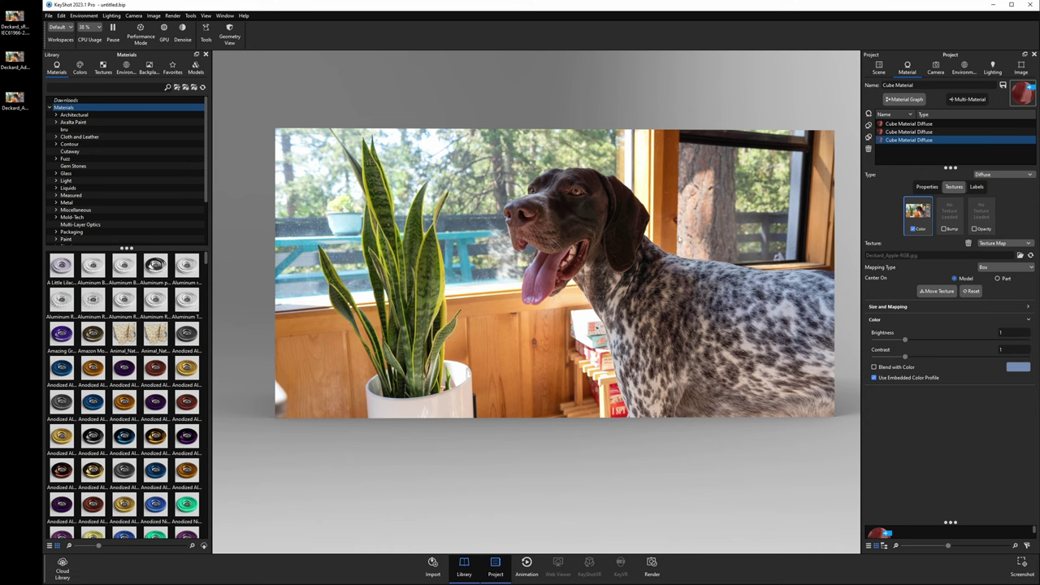
{"action": "left_click", "coordinate": [906, 151]}
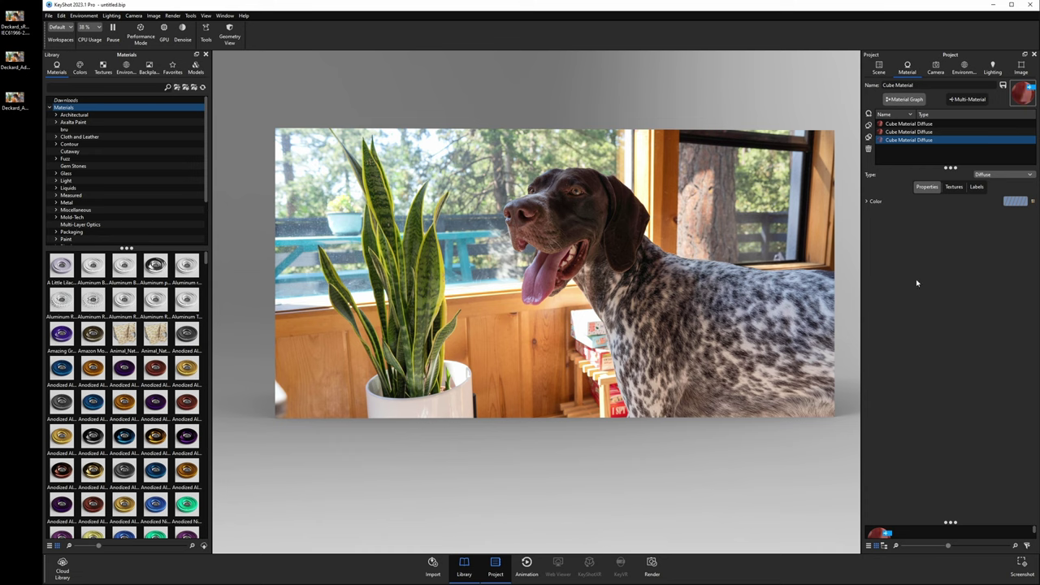
- Open the Render settings dialog and close it again
{"action": "left_click", "coordinate": [653, 563]}
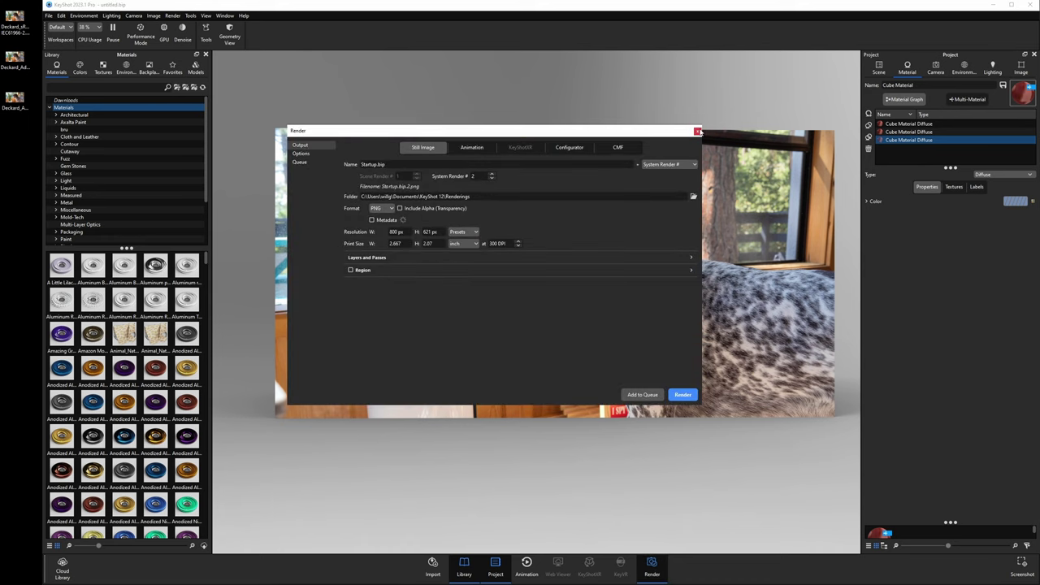
{"action": "left_click", "coordinate": [697, 131]}
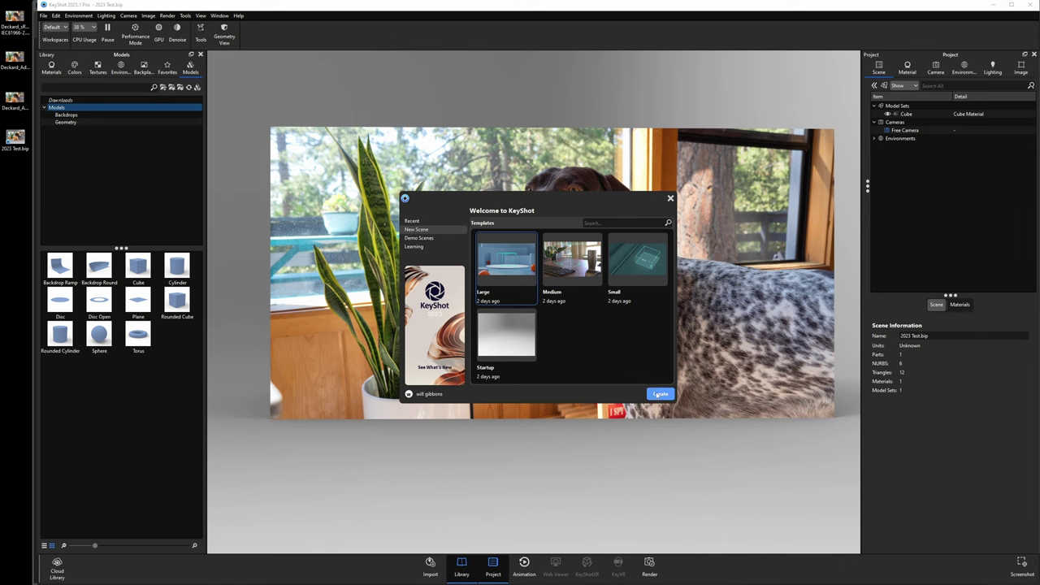
- Create a Large-template scene, orbit the free camera, then return to the saved Camera.001 shot
{"action": "left_click", "coordinate": [659, 394]}
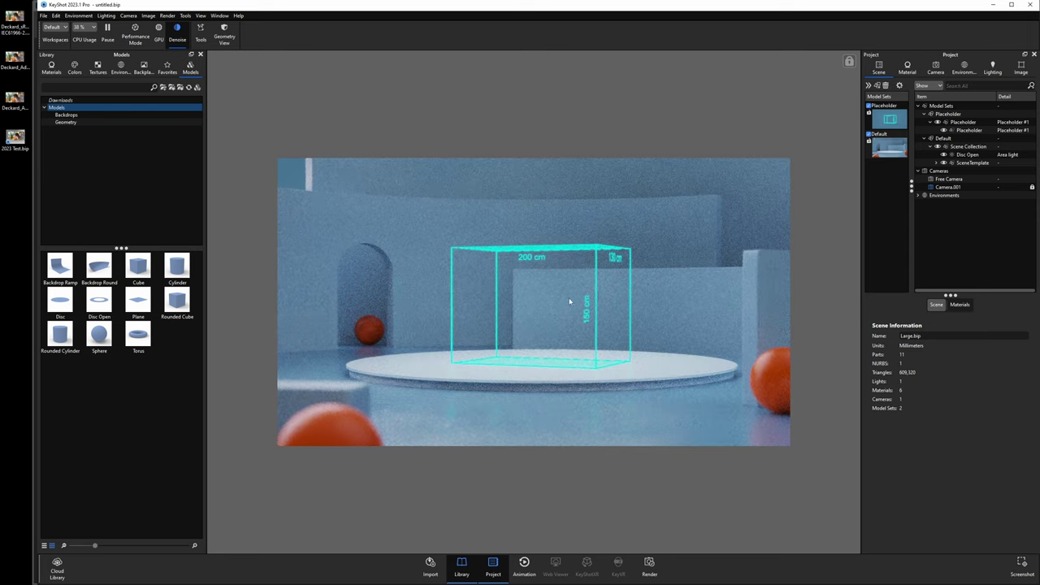
{"action": "left_click", "coordinate": [548, 300]}
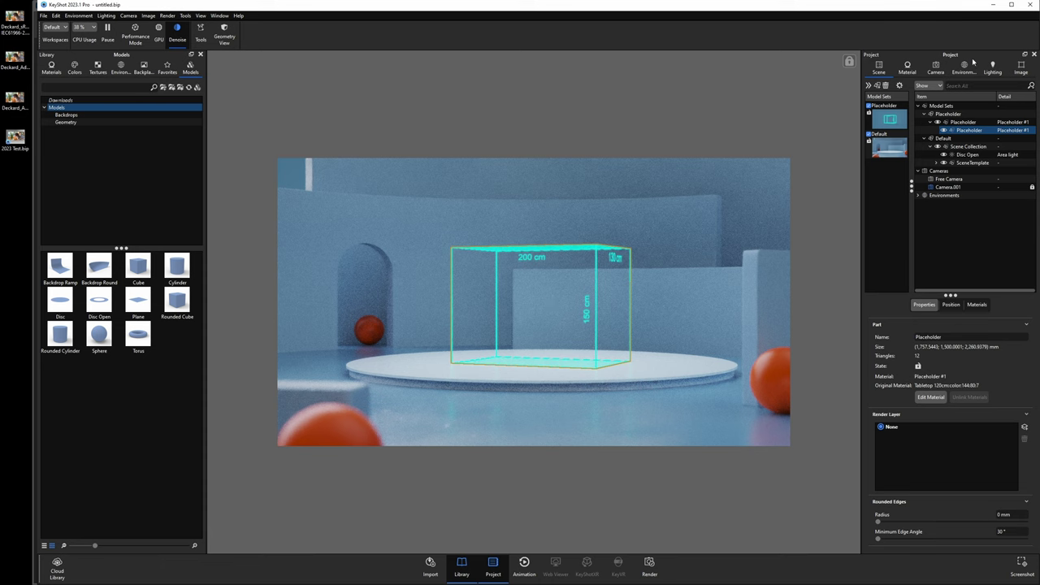
{"action": "left_click", "coordinate": [935, 67]}
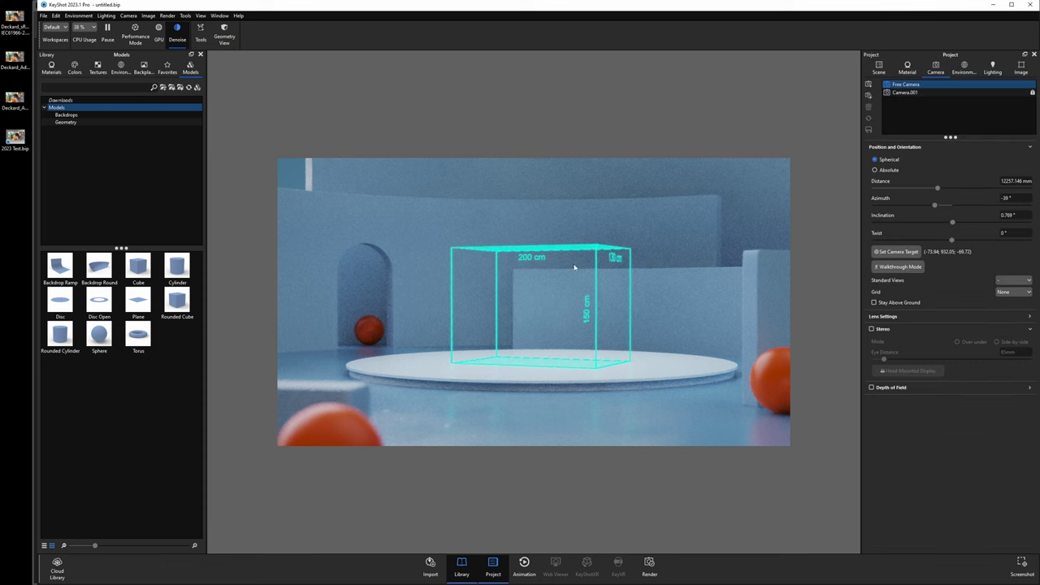
{"action": "scroll", "coordinate": [568, 293], "scroll_direction": "down", "scroll_amount": 5}
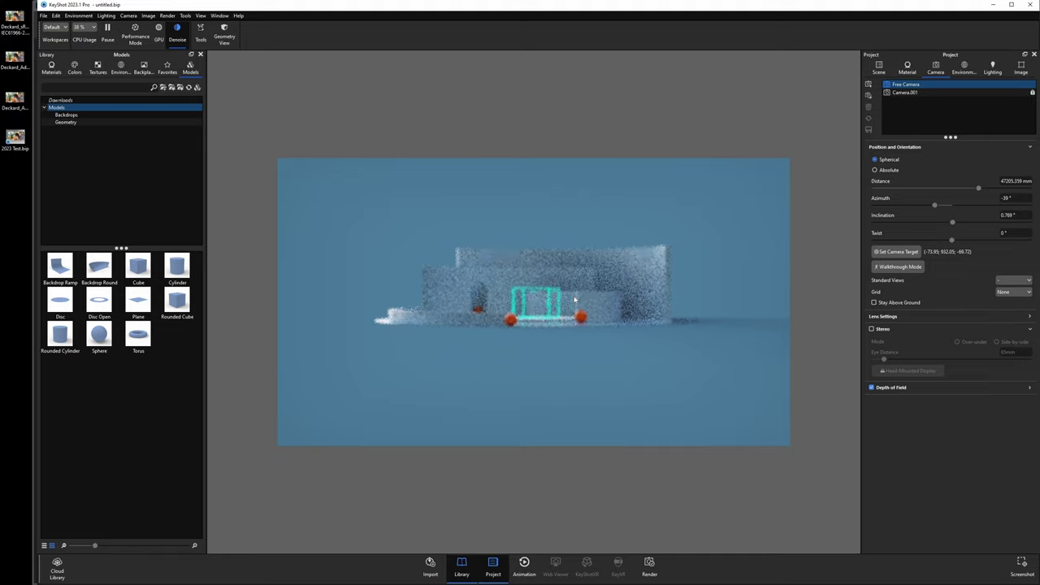
{"action": "mouse_move", "coordinate": [574, 299]}
{"action": "left_mouse_down"}
{"action": "mouse_move", "coordinate": [526, 378]}
{"action": "mouse_move", "coordinate": [494, 306]}
{"action": "mouse_move", "coordinate": [574, 317]}
{"action": "left_mouse_up"}
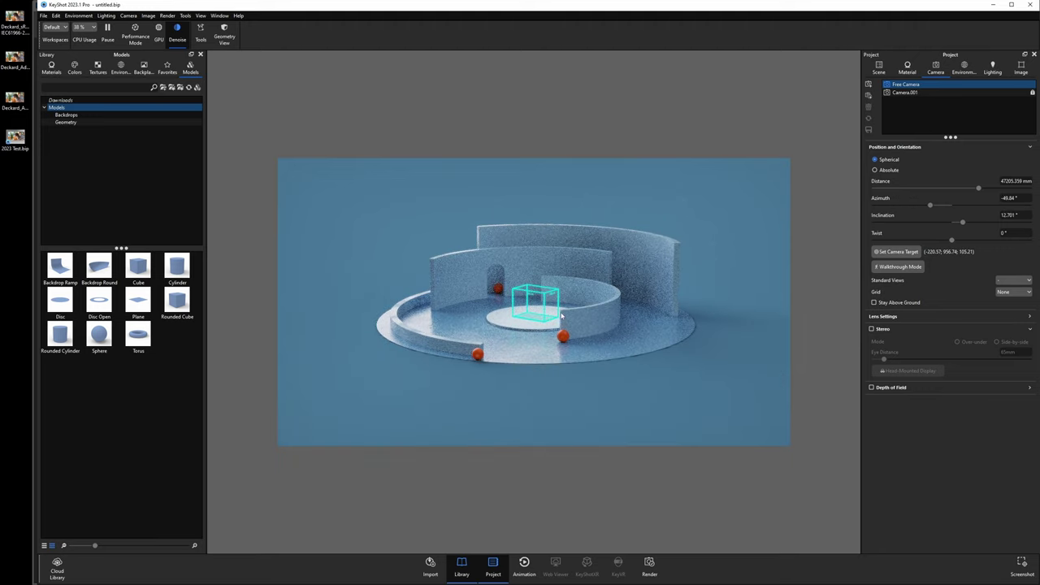
{"action": "left_click", "coordinate": [918, 92]}
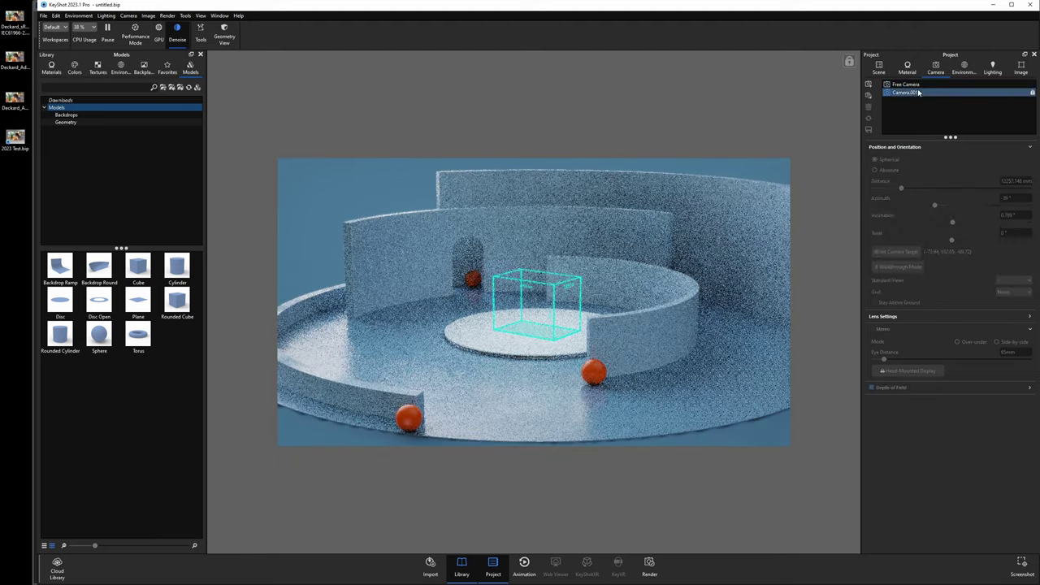
- Inspect the cube's Placeholder #1 material in the Material Graph, then close it
{"action": "left_click", "coordinate": [879, 68]}
{"action": "double_click", "coordinate": [888, 169]}
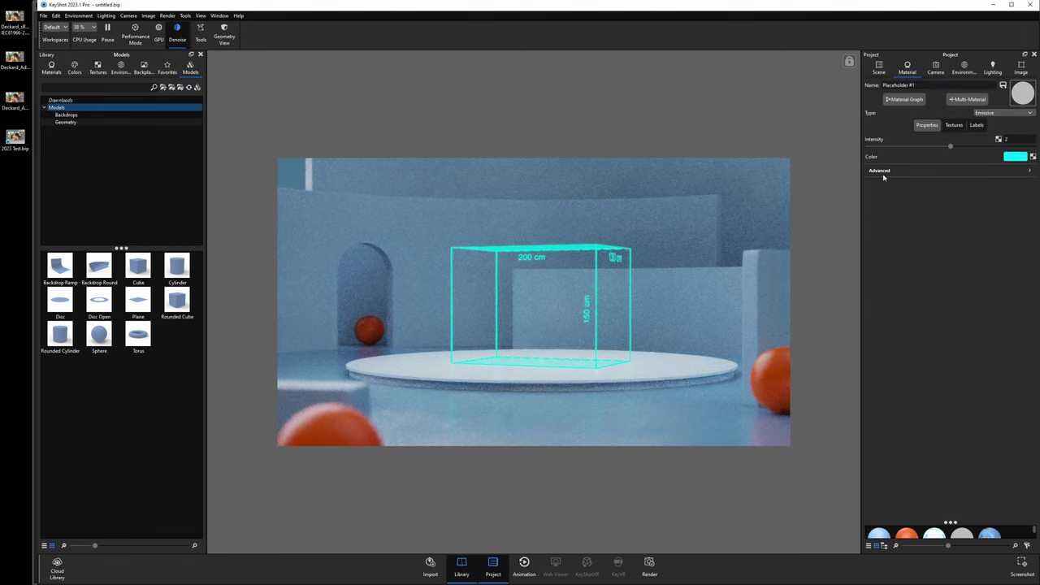
{"action": "left_click", "coordinate": [903, 98]}
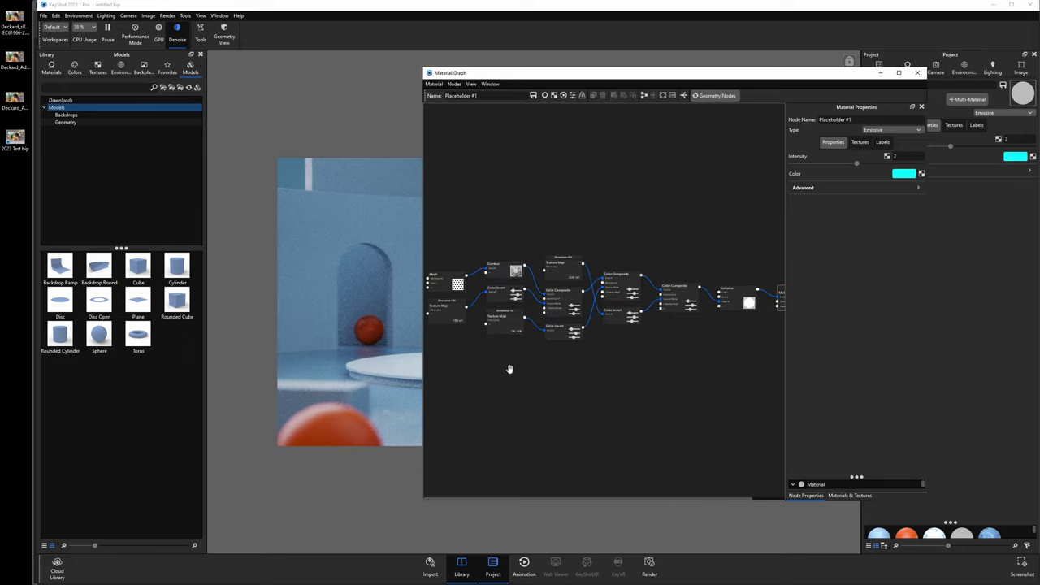
{"action": "middle_click_drag", "start_coordinate": [509, 369], "coordinate": [493, 363]}
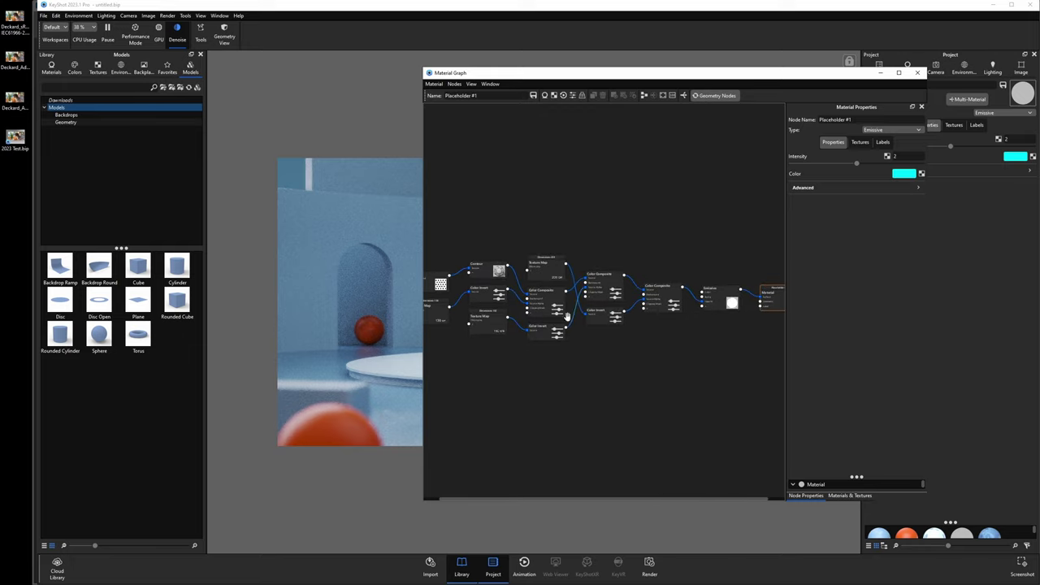
{"action": "left_click", "coordinate": [917, 72]}
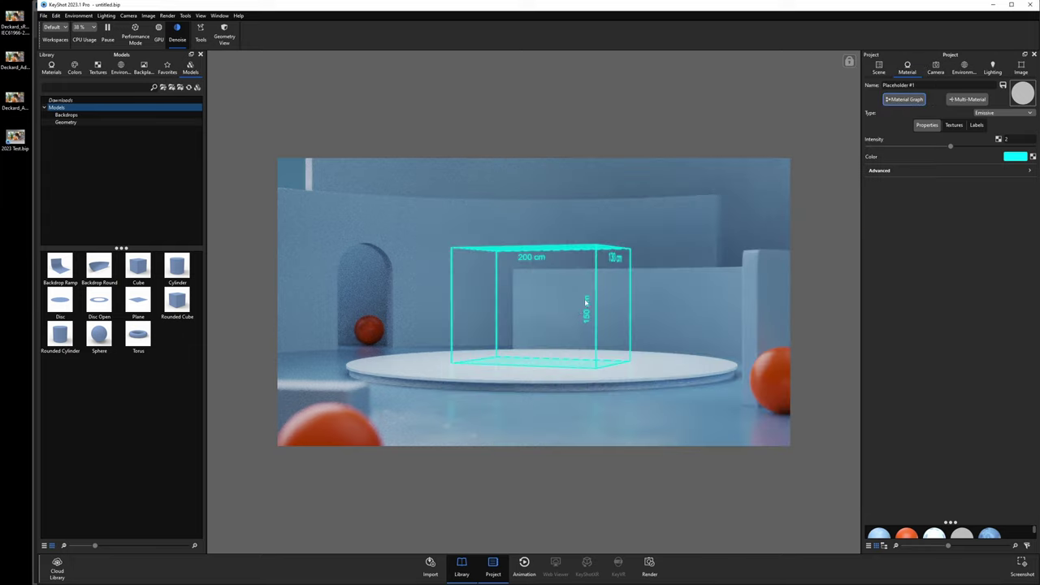
- Hide the Placeholder model set's cube and start a new scene with Ctrl+N
{"action": "left_click", "coordinate": [594, 253]}
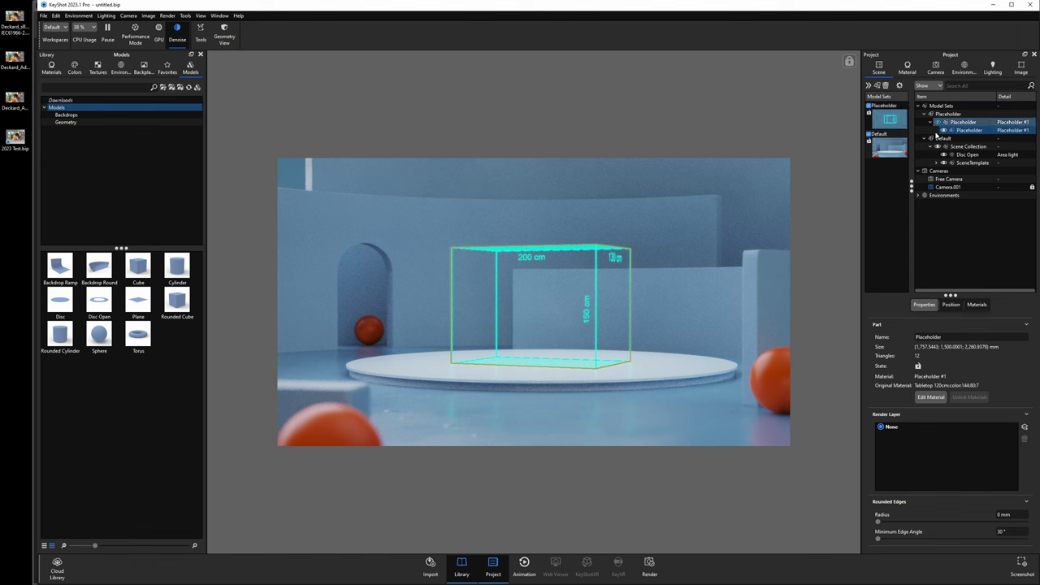
{"action": "left_click", "coordinate": [869, 110]}
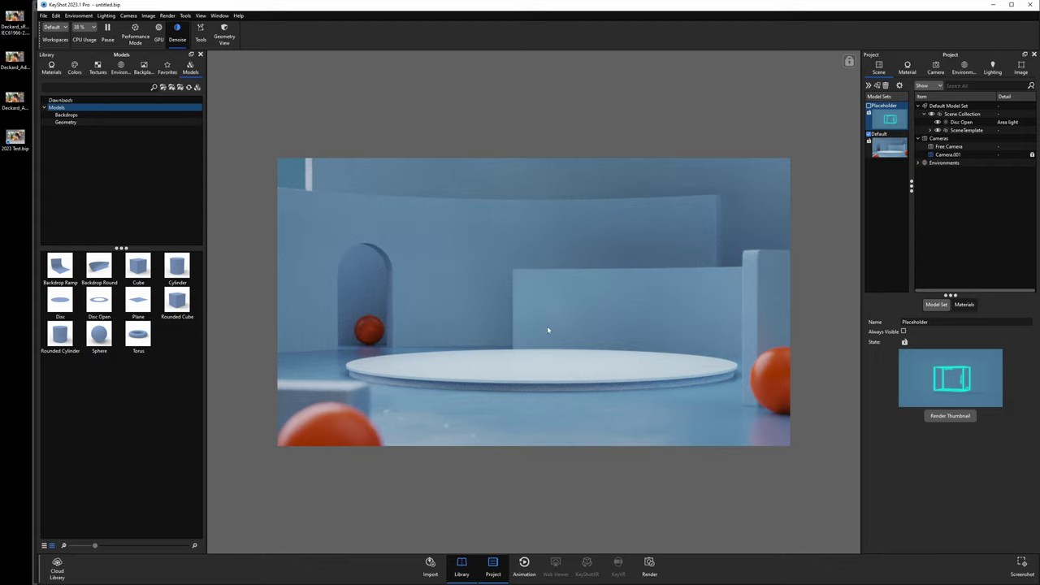
{"action": "left_click", "coordinate": [534, 311]}
{"action": "key", "text": "ctrl+n"}
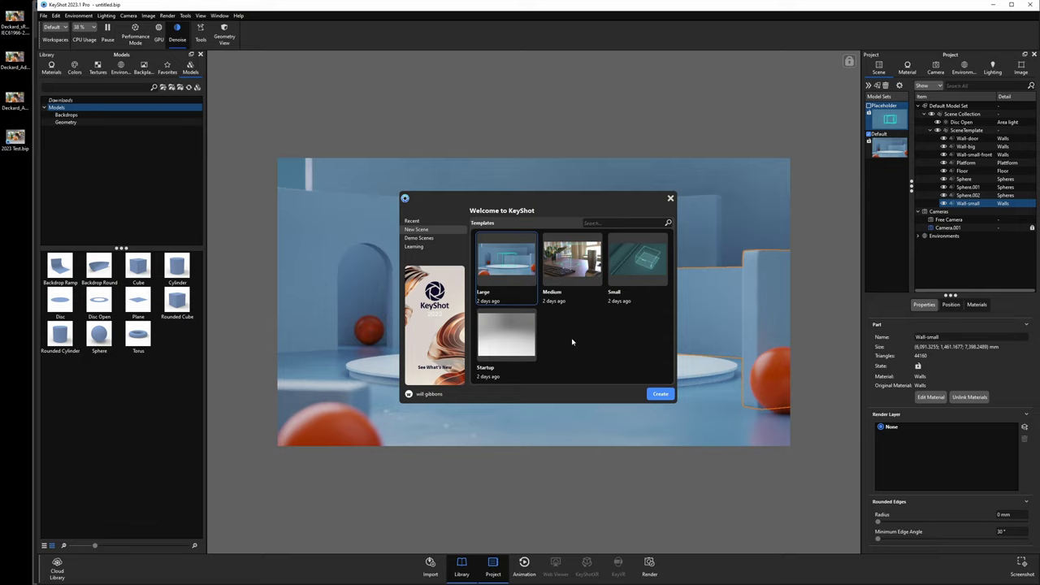
- Create a Medium template scene, discarding changes and removing the missing BlurredCloudsNormal_1.jpg reference
{"action": "left_click", "coordinate": [935, 66]}
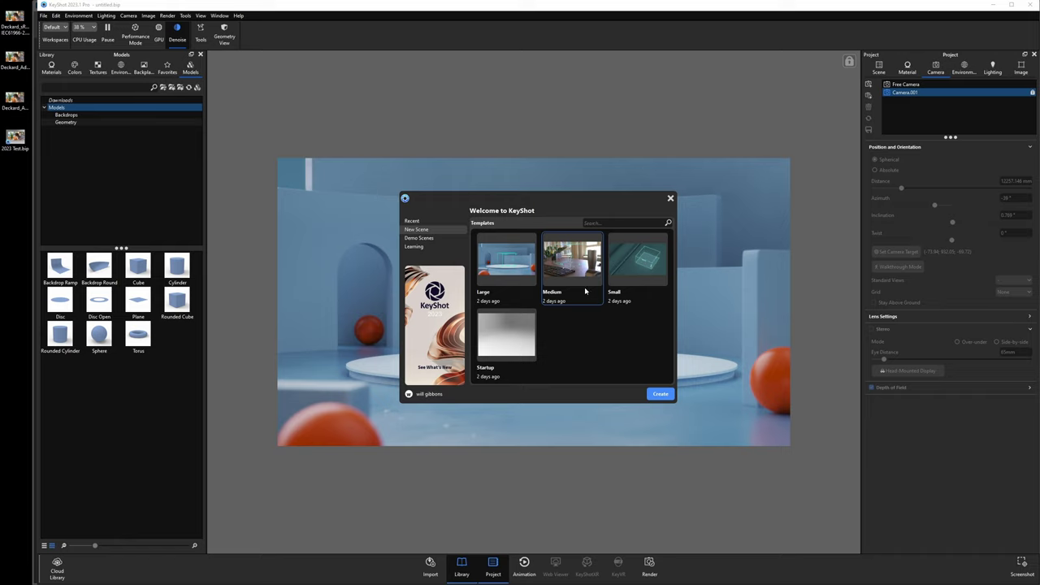
{"action": "left_click", "coordinate": [659, 393]}
{"action": "left_click", "coordinate": [554, 305]}
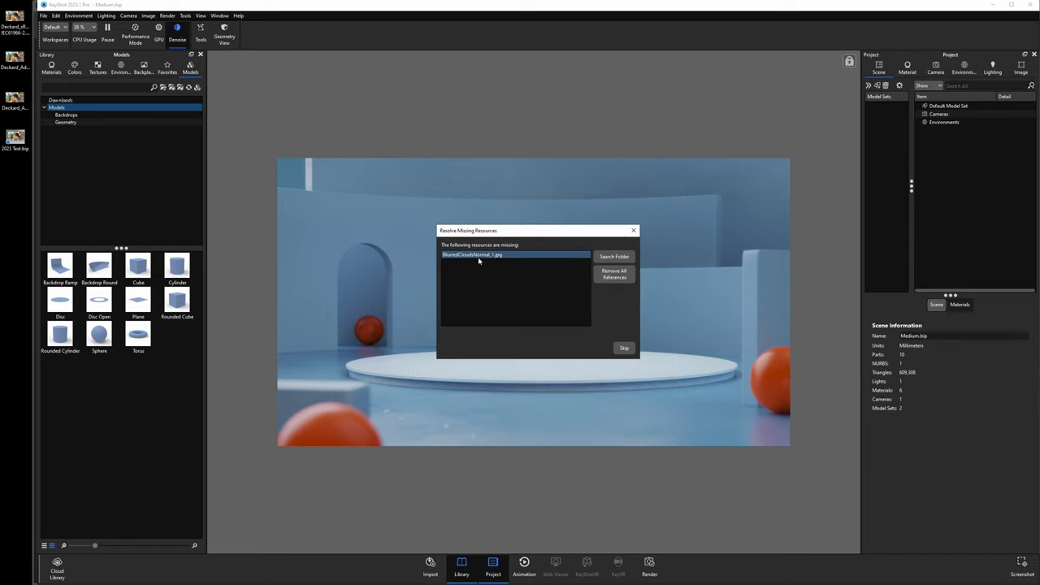
{"action": "left_click", "coordinate": [450, 257]}
{"action": "left_click", "coordinate": [614, 274]}
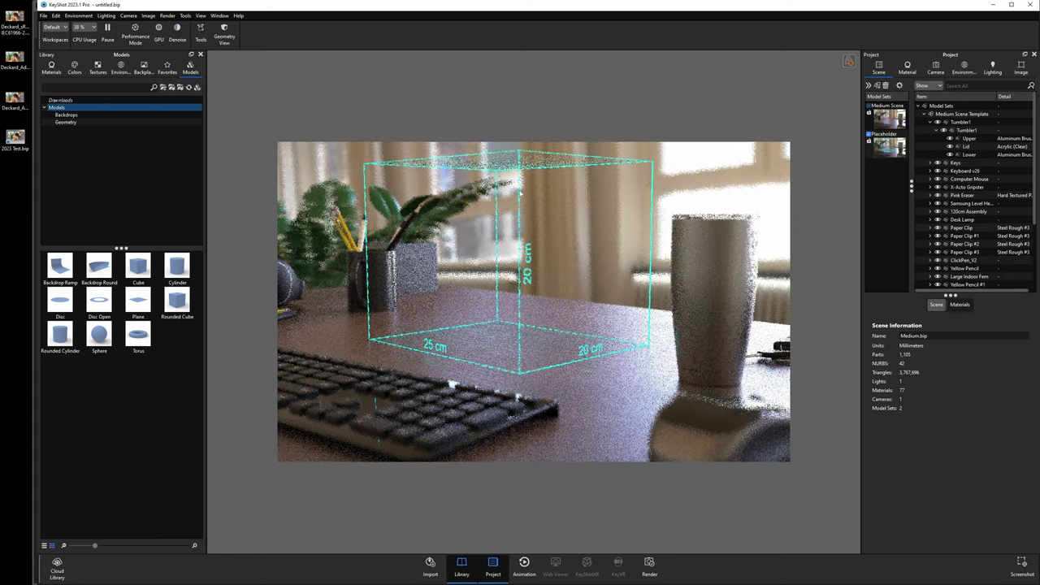
- Hide the template's placeholder box in the scene tree
{"action": "double_click", "coordinate": [522, 161]}
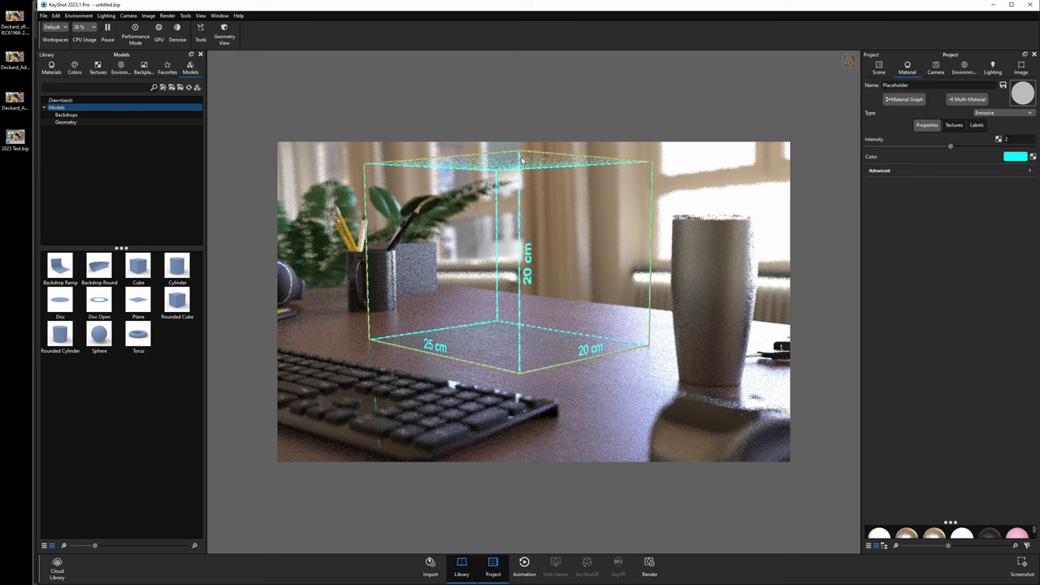
{"action": "left_click", "coordinate": [878, 68]}
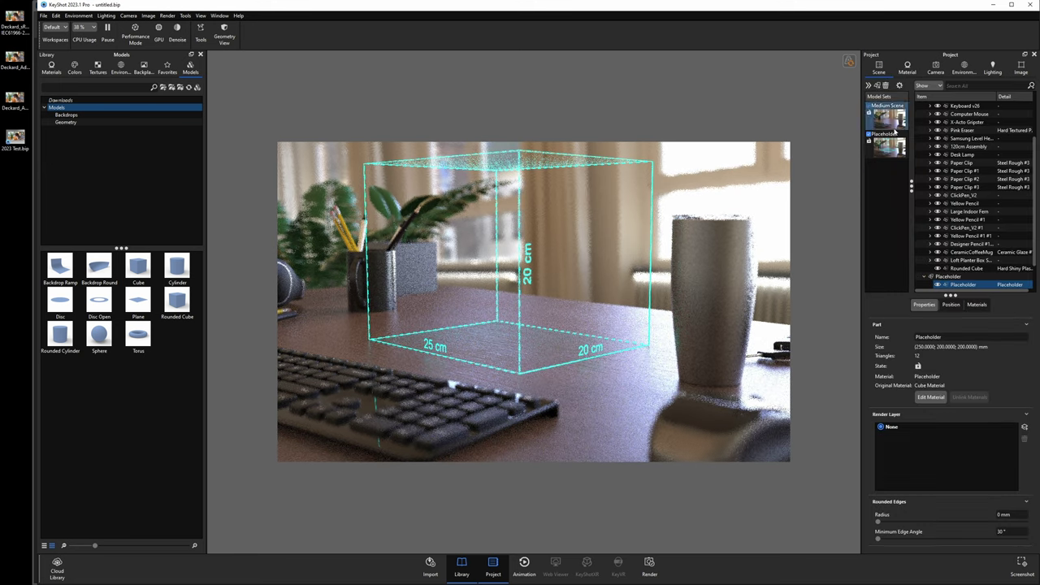
{"action": "left_click", "coordinate": [939, 284]}
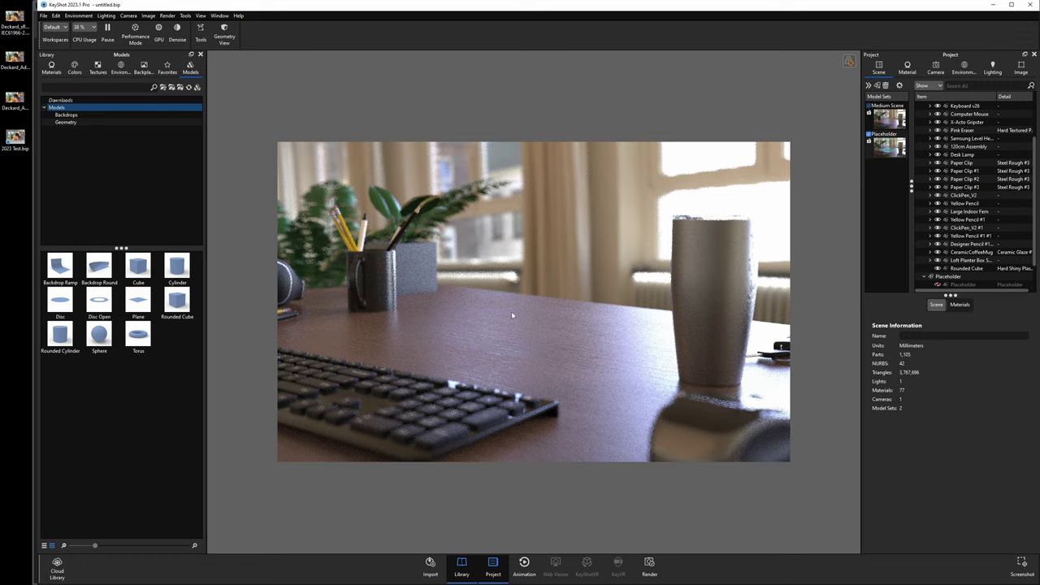
- Orbit and zoom the 3/4 Hero camera to look down on the desk by the windows
{"action": "left_click", "coordinate": [557, 325]}
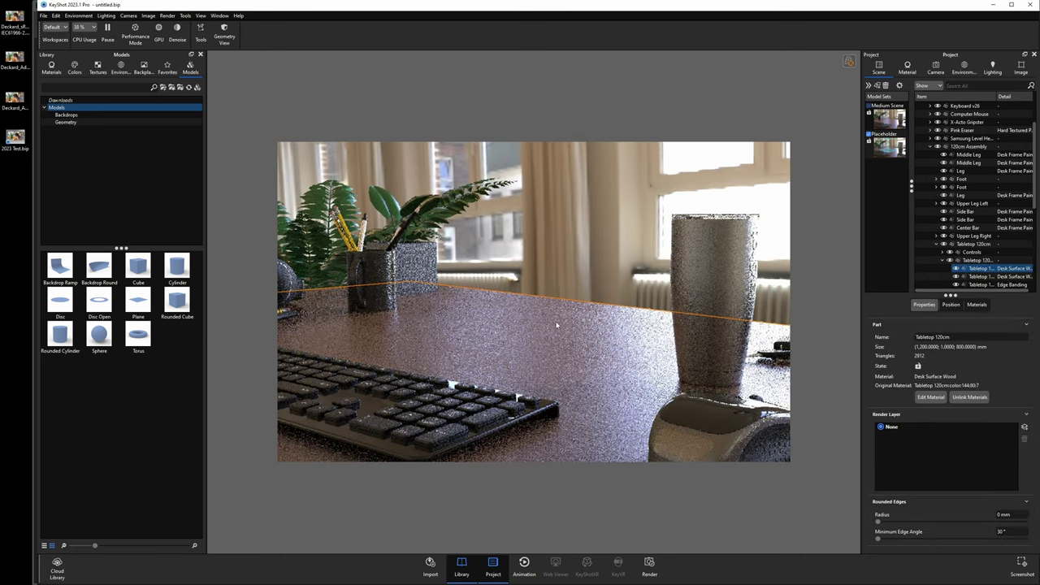
{"action": "scroll", "coordinate": [536, 321], "scroll_direction": "down", "scroll_amount": 5}
{"action": "left_click_drag", "start_coordinate": [513, 311], "coordinate": [529, 321]}
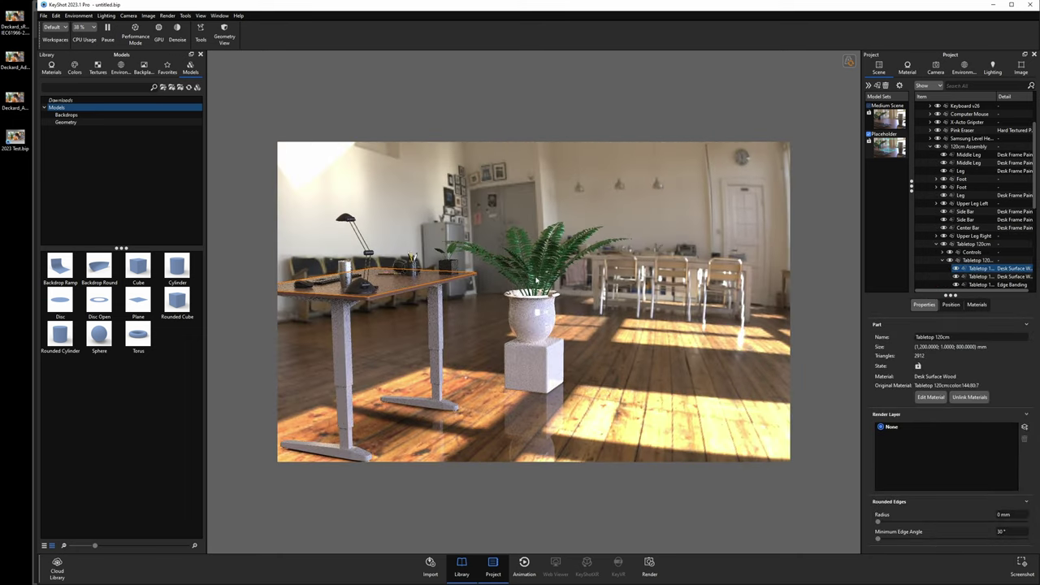
{"action": "left_click_drag", "start_coordinate": [412, 263], "coordinate": [289, 277]}
{"action": "left_click", "coordinate": [936, 67]}
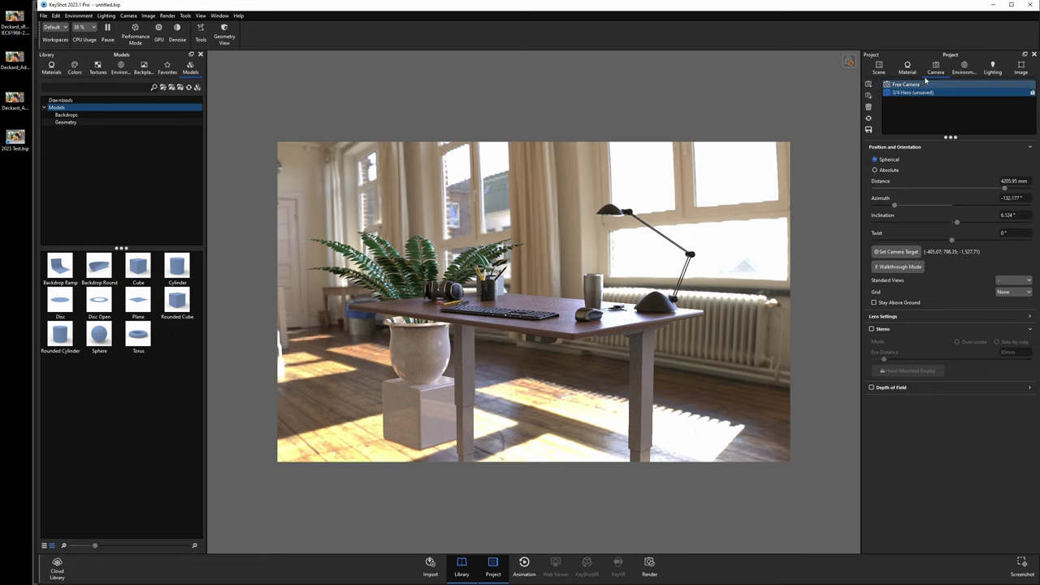
{"action": "left_click", "coordinate": [905, 84]}
{"action": "left_click", "coordinate": [910, 93]}
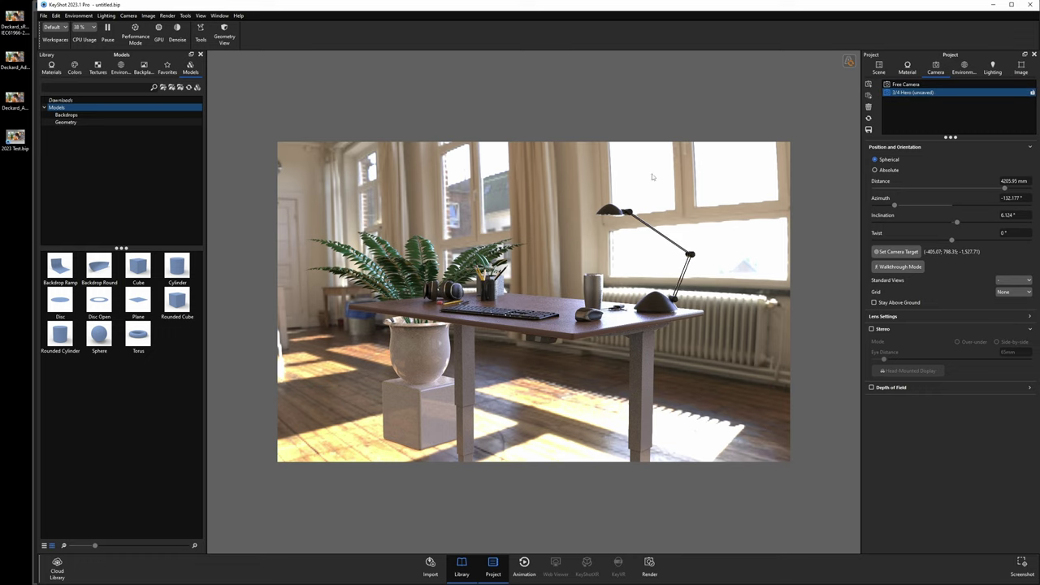
{"action": "scroll", "coordinate": [561, 276], "scroll_direction": "up", "scroll_amount": 5}
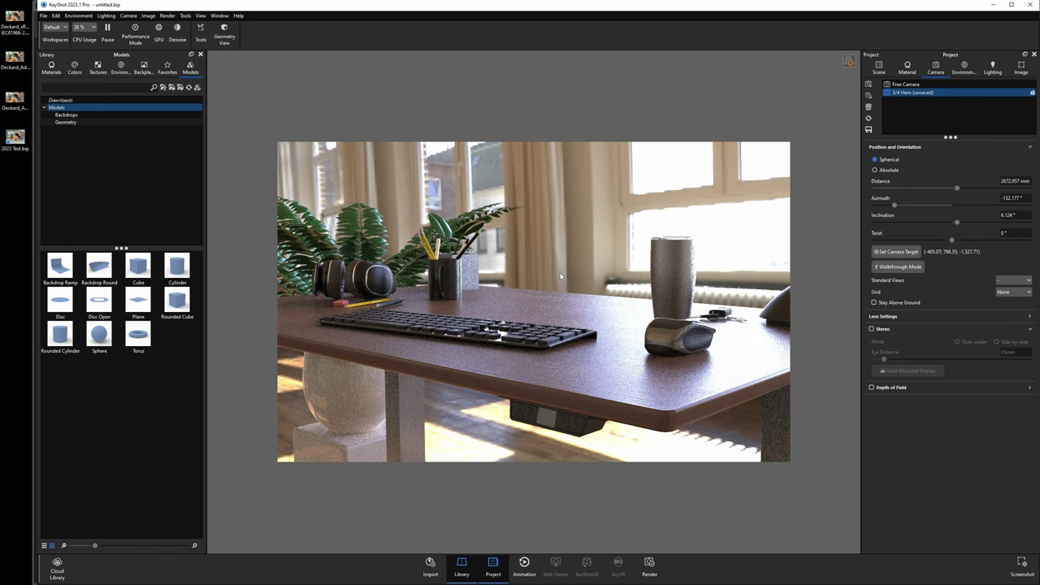
{"action": "scroll", "coordinate": [560, 277], "scroll_direction": "down", "scroll_amount": 4}
{"action": "left_click_drag", "start_coordinate": [561, 277], "coordinate": [821, 147]}
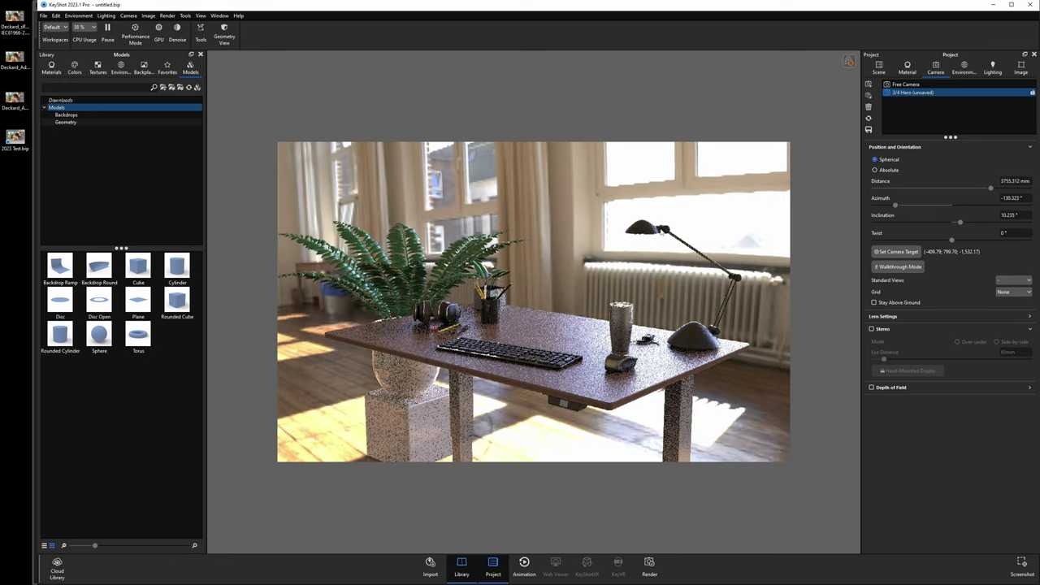
{"action": "key", "text": "ctrl+n"}
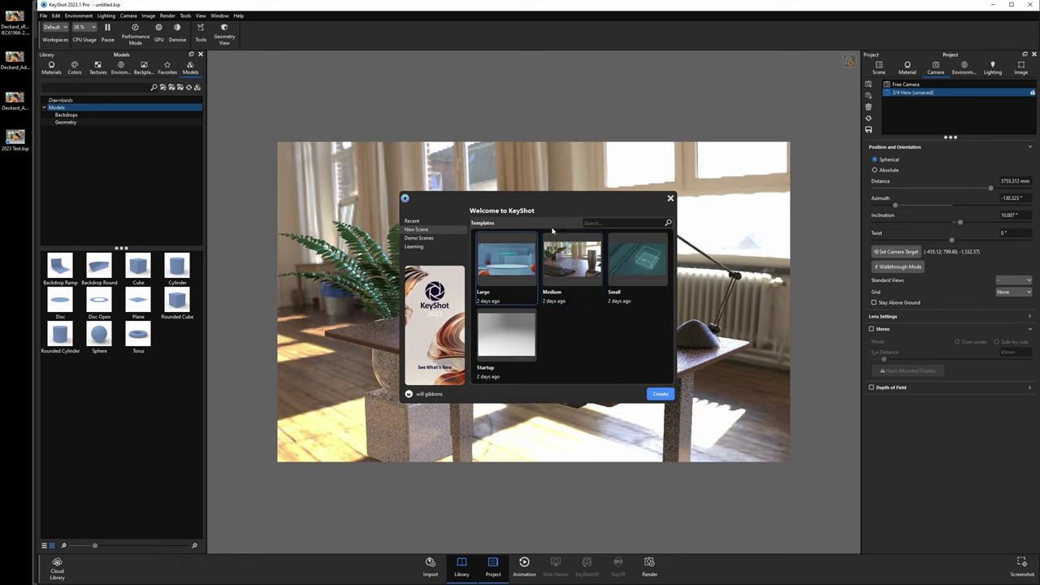
{"action": "left_click", "coordinate": [659, 394]}
{"action": "left_click", "coordinate": [557, 302]}
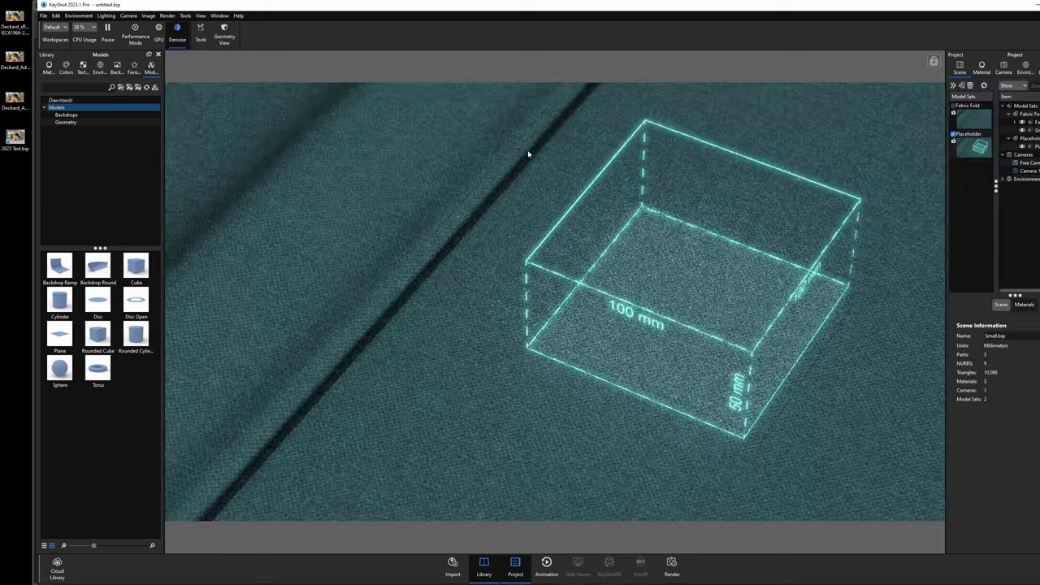
{"action": "key", "text": "c"}
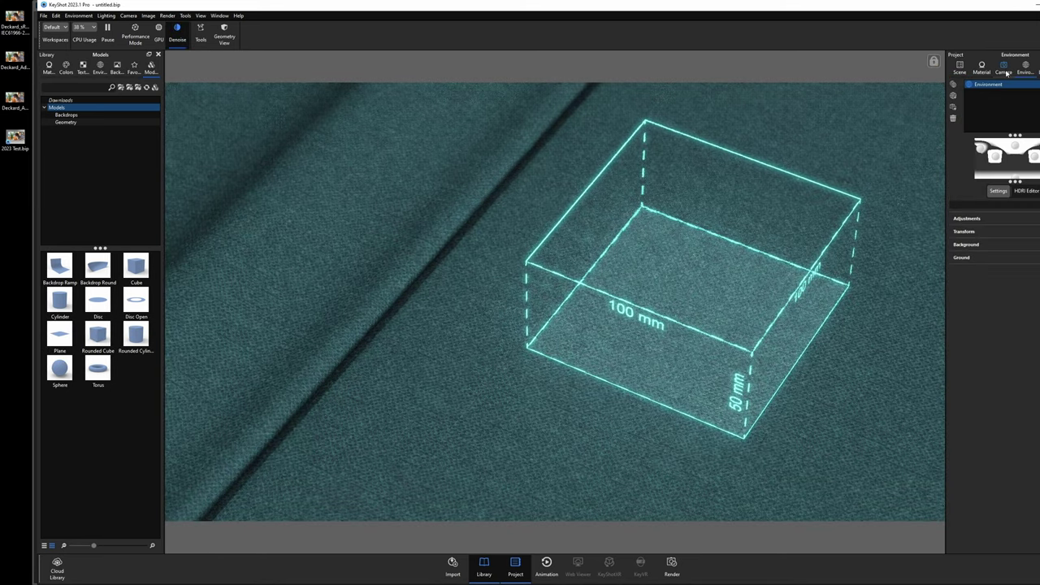
{"action": "scroll", "coordinate": [735, 300], "scroll_direction": "down", "scroll_amount": 10}
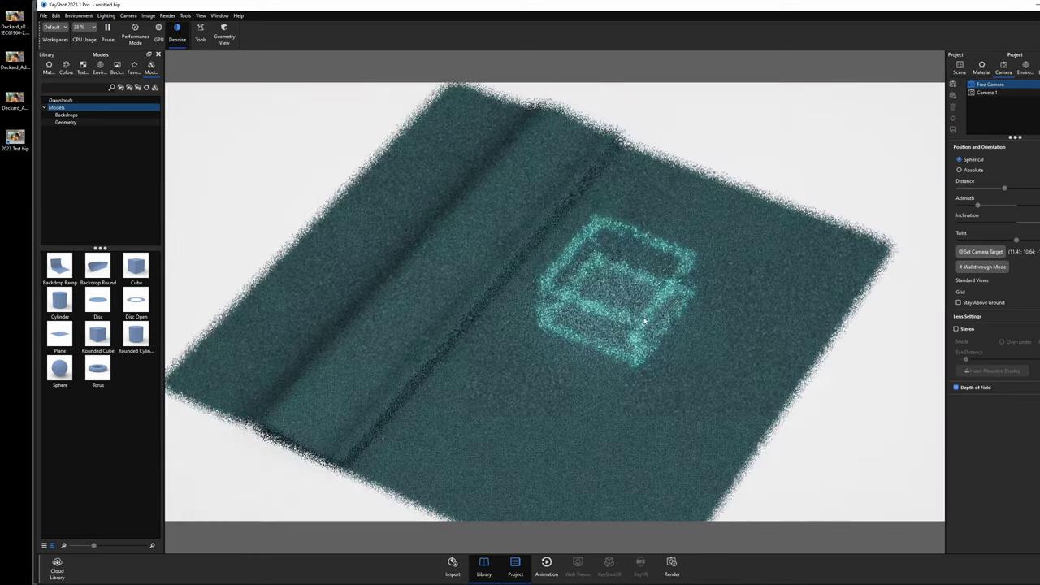
{"action": "left_click_drag", "start_coordinate": [648, 290], "coordinate": [548, 331]}
{"action": "scroll", "coordinate": [471, 310], "scroll_direction": "up", "scroll_amount": 5}
{"action": "double_click", "coordinate": [471, 309]}
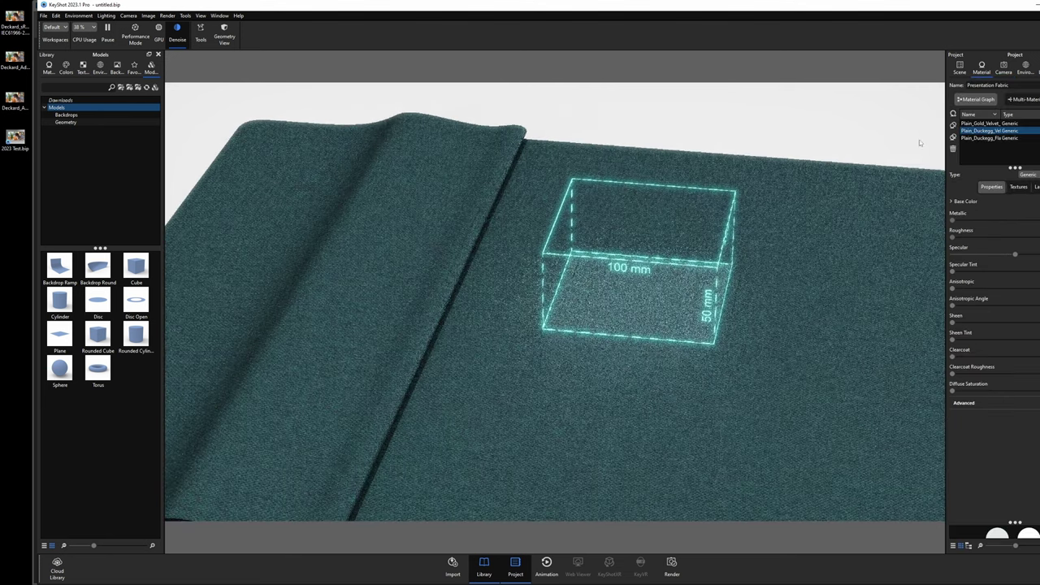
{"action": "left_click", "coordinate": [977, 99]}
{"action": "scroll", "coordinate": [587, 274], "scroll_direction": "down", "scroll_amount": 3}
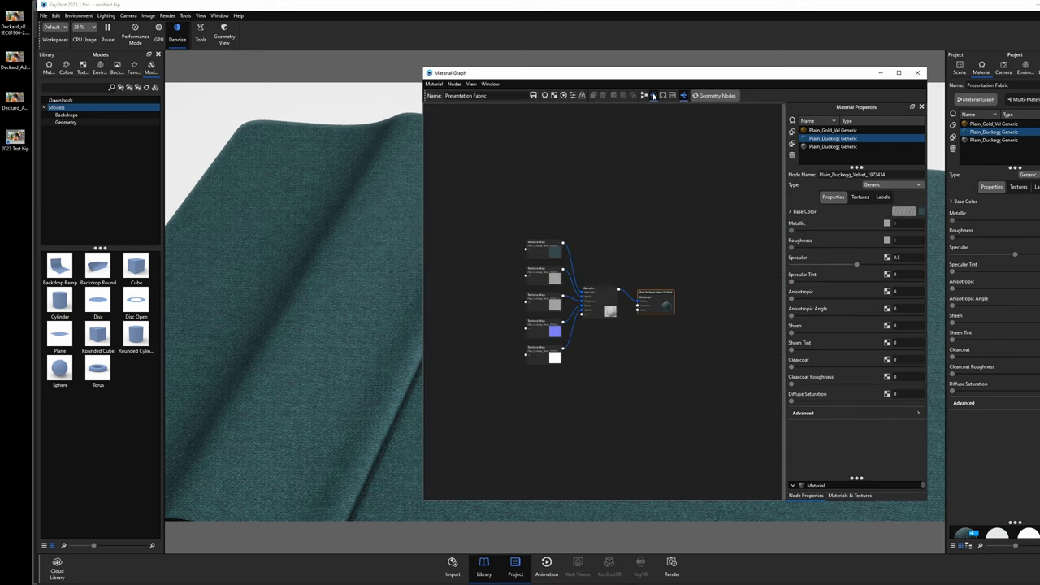
{"action": "scroll", "coordinate": [605, 333], "scroll_direction": "up", "scroll_amount": 4}
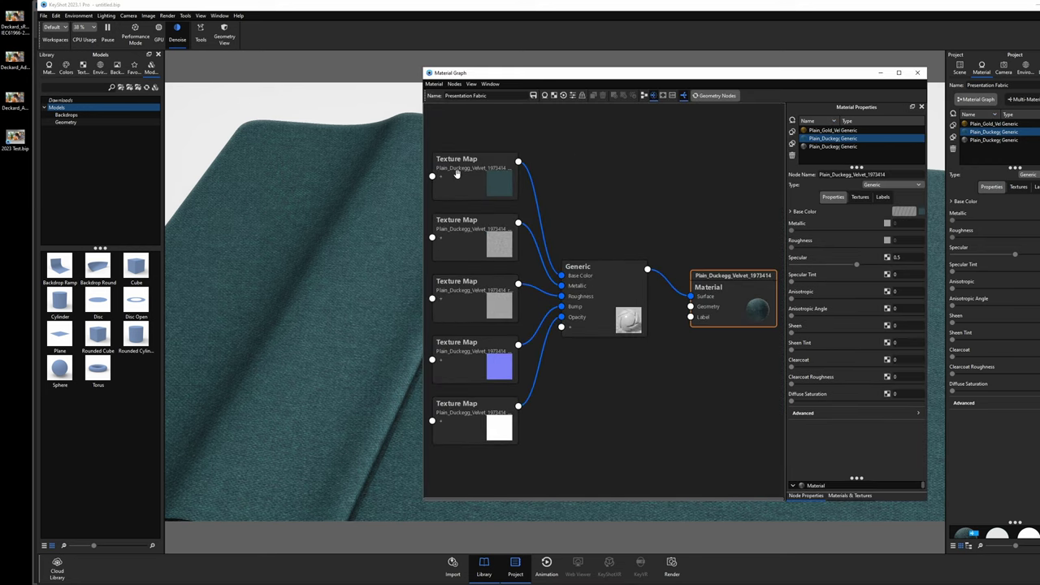
{"action": "left_click", "coordinate": [471, 174]}
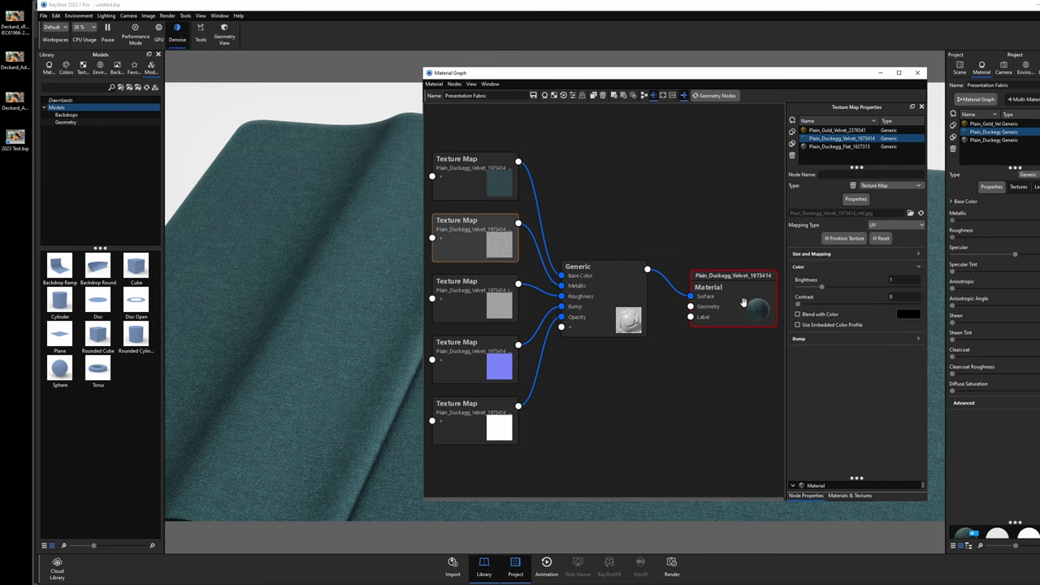
{"action": "left_click", "coordinate": [917, 72]}
{"action": "scroll", "coordinate": [637, 343], "scroll_direction": "down", "scroll_amount": 5}
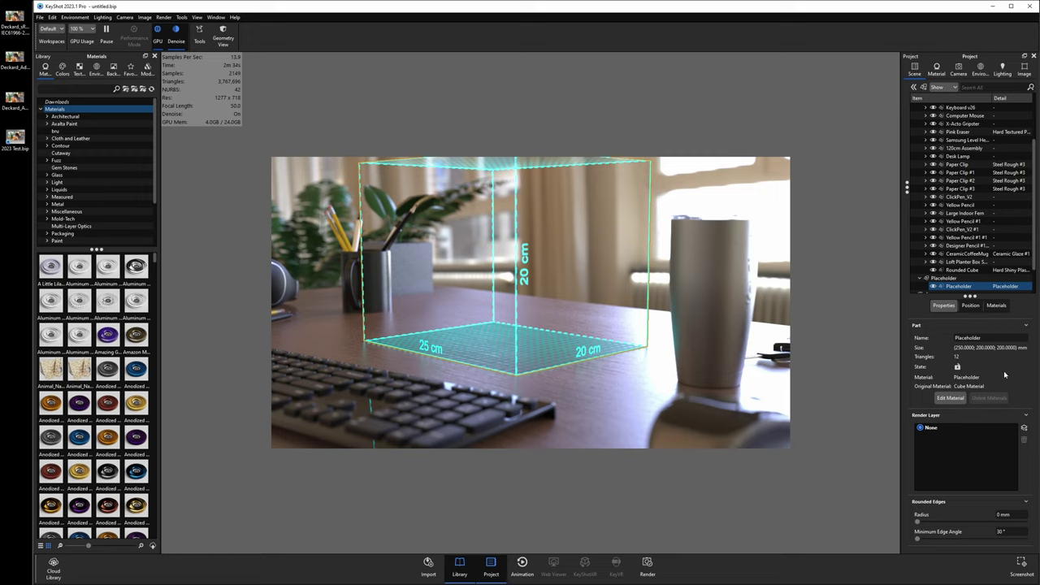
- Switch the Project panel to Material and bring up the still-image Render settings
{"action": "left_click", "coordinate": [935, 69]}
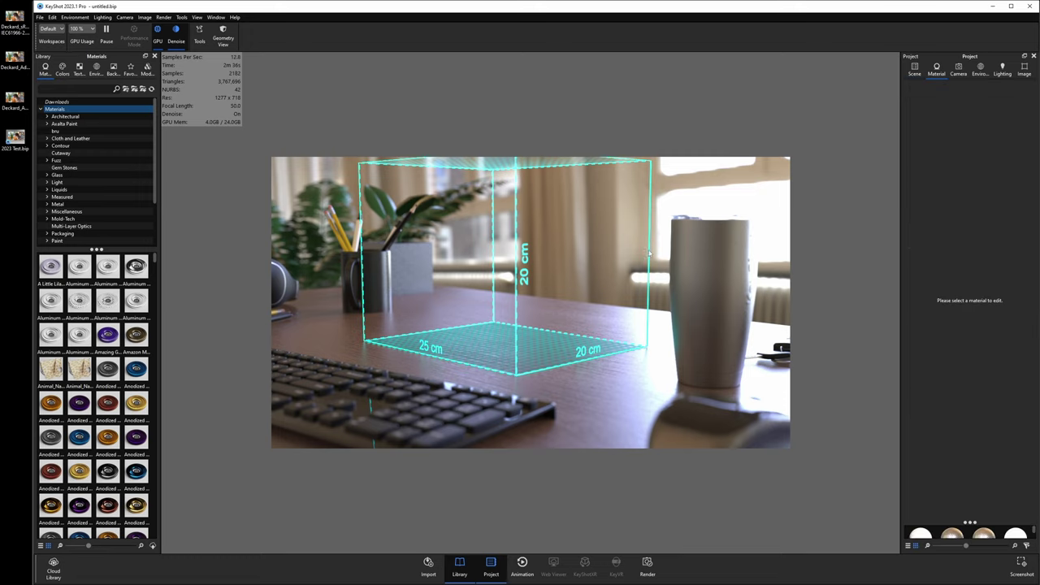
{"action": "left_click", "coordinate": [648, 563]}
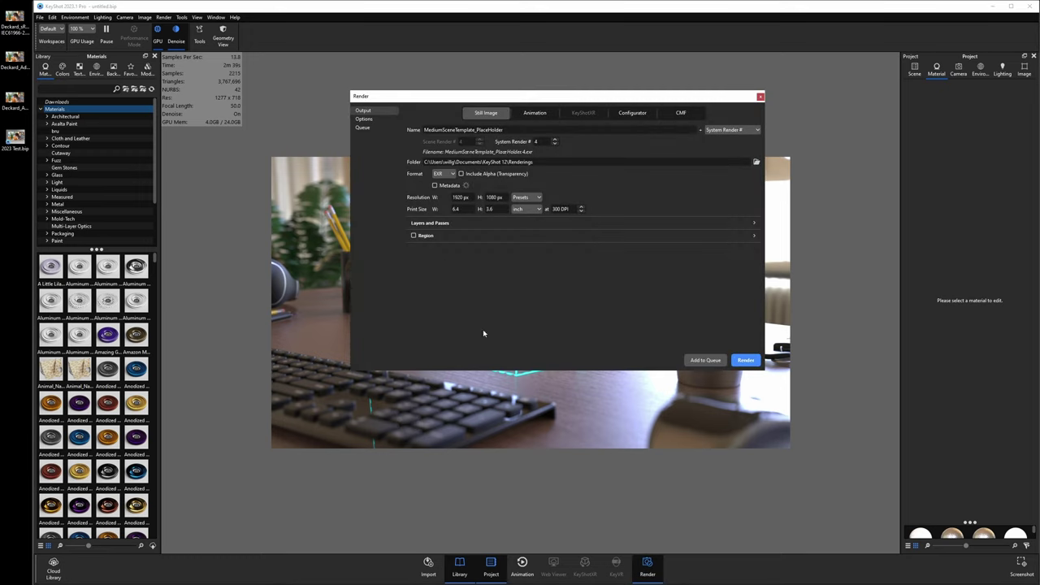
- Set the output format to PSD 32-bit, suppress its warning, and expand Layers and Passes
{"action": "left_click", "coordinate": [445, 173]}
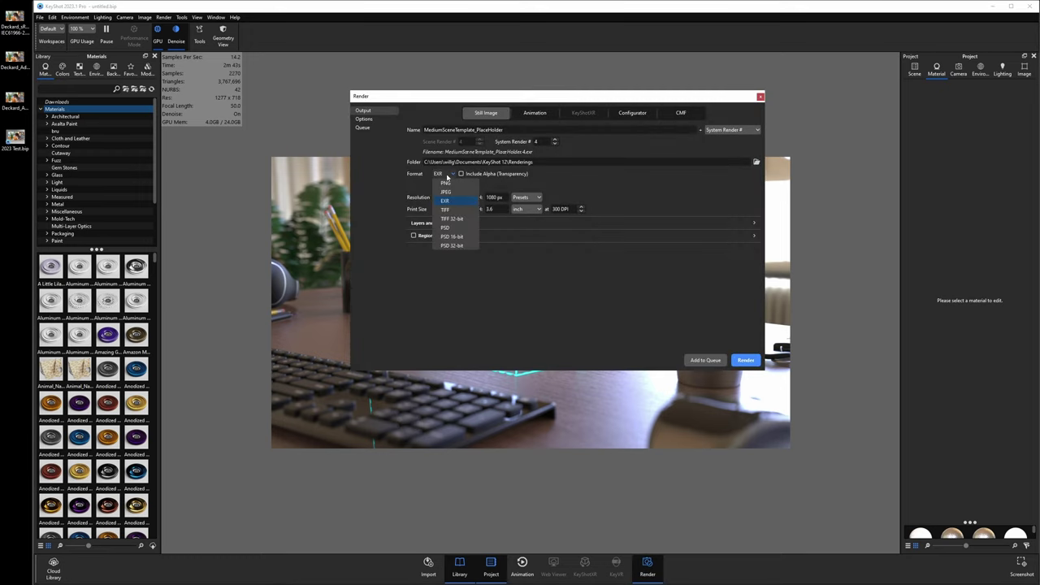
{"action": "left_click", "coordinate": [467, 246]}
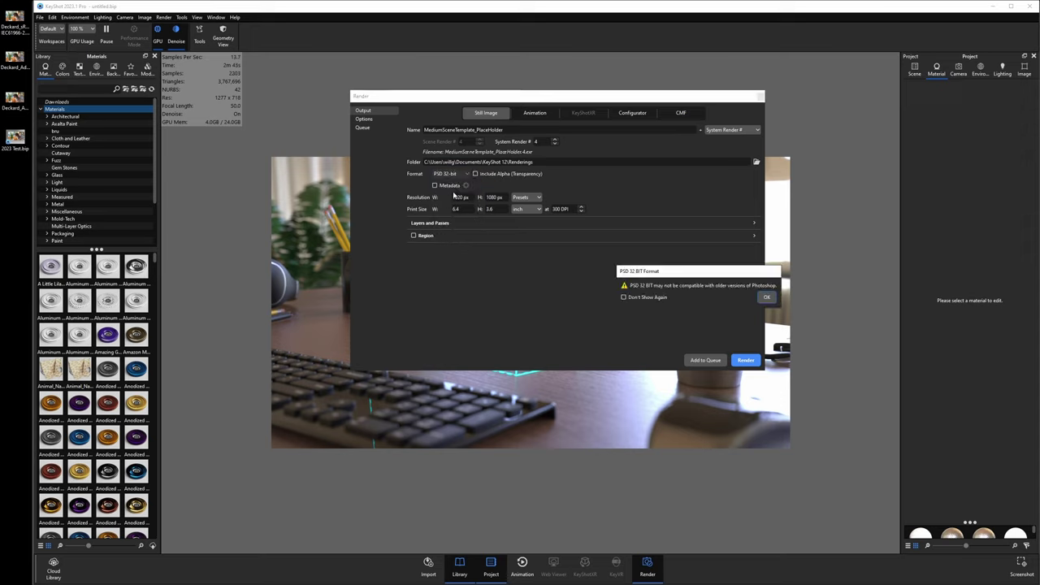
{"action": "left_click", "coordinate": [668, 298]}
{"action": "key", "text": "Return"}
{"action": "left_click", "coordinate": [459, 224]}
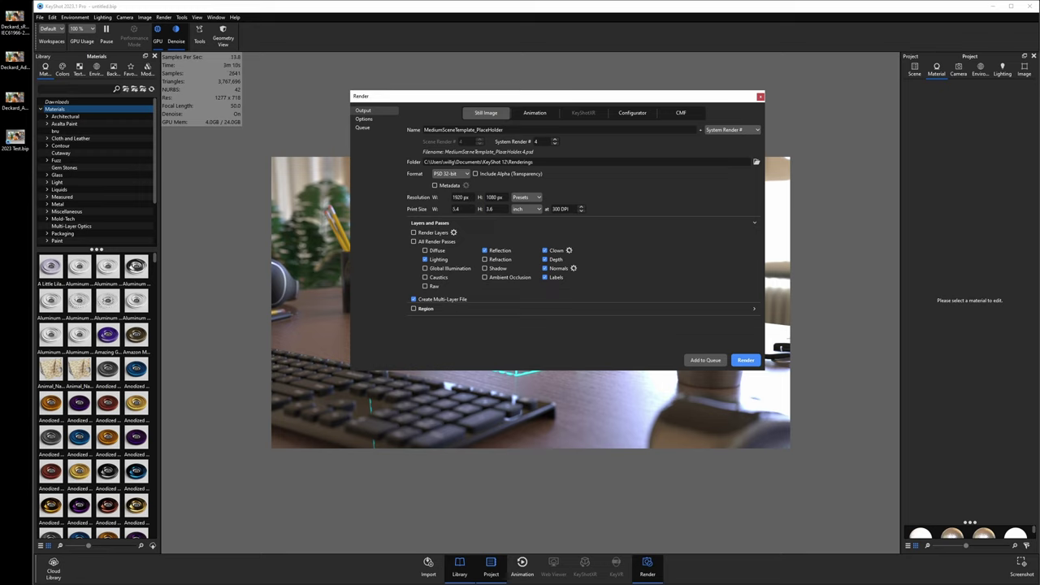
- Change the still render's output format from PSD 32-bit to EXR
{"action": "left_click", "coordinate": [451, 173]}
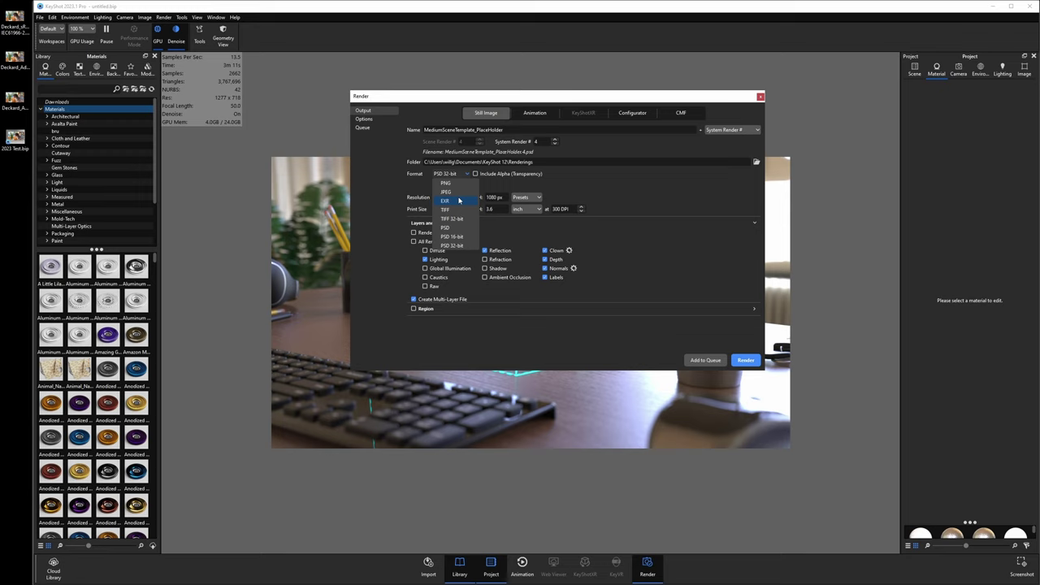
{"action": "left_click", "coordinate": [445, 201]}
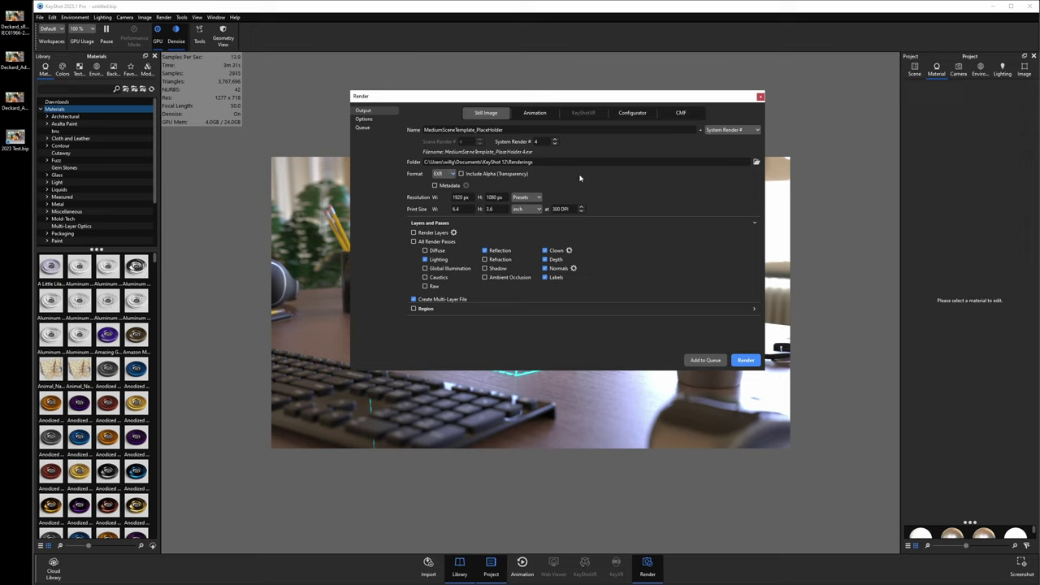
{"action": "left_click", "coordinate": [441, 173]}
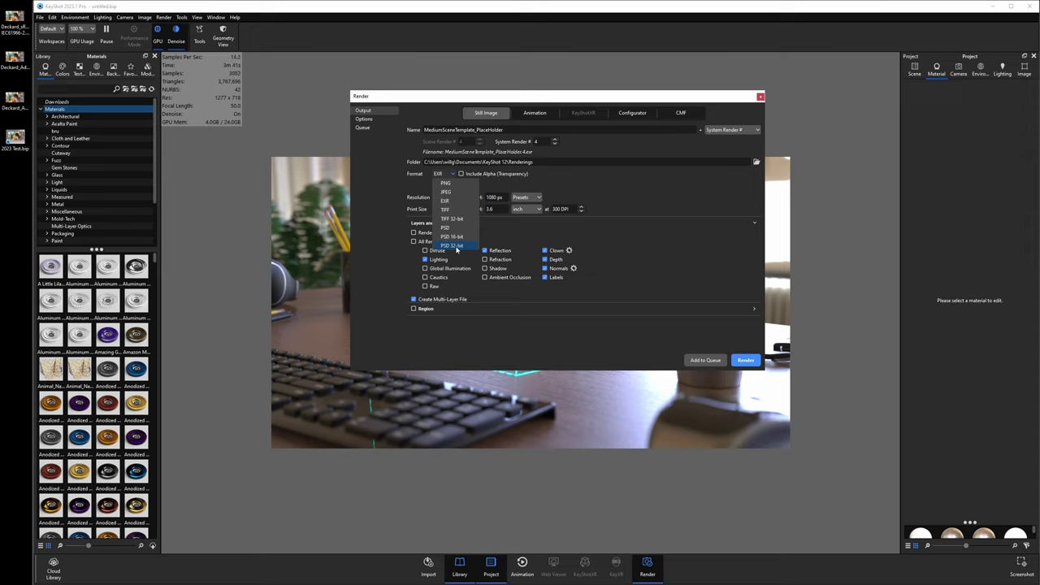
{"action": "left_click", "coordinate": [558, 188]}
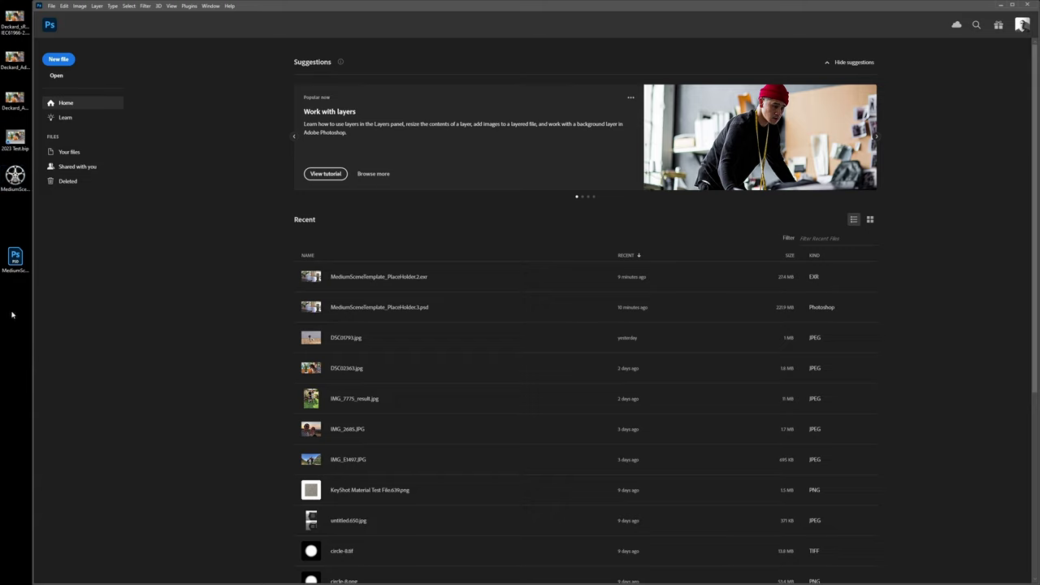
- Open MediumSceneTemplate_PlaceHolder3.psd in Photoshop and expand its Render Passes group
{"action": "left_click", "coordinate": [18, 258]}
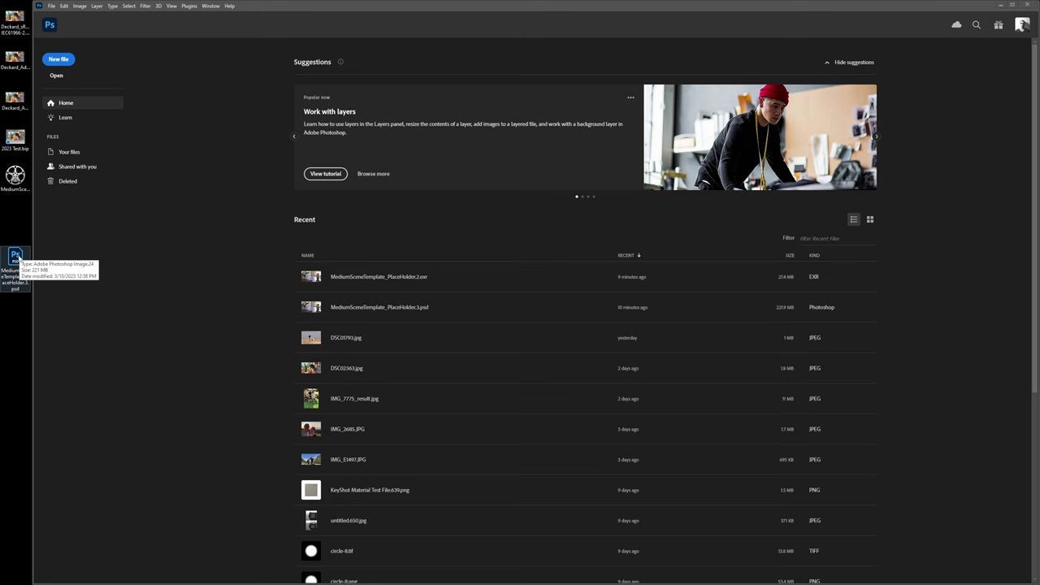
{"action": "left_click_drag", "start_coordinate": [18, 259], "coordinate": [248, 58]}
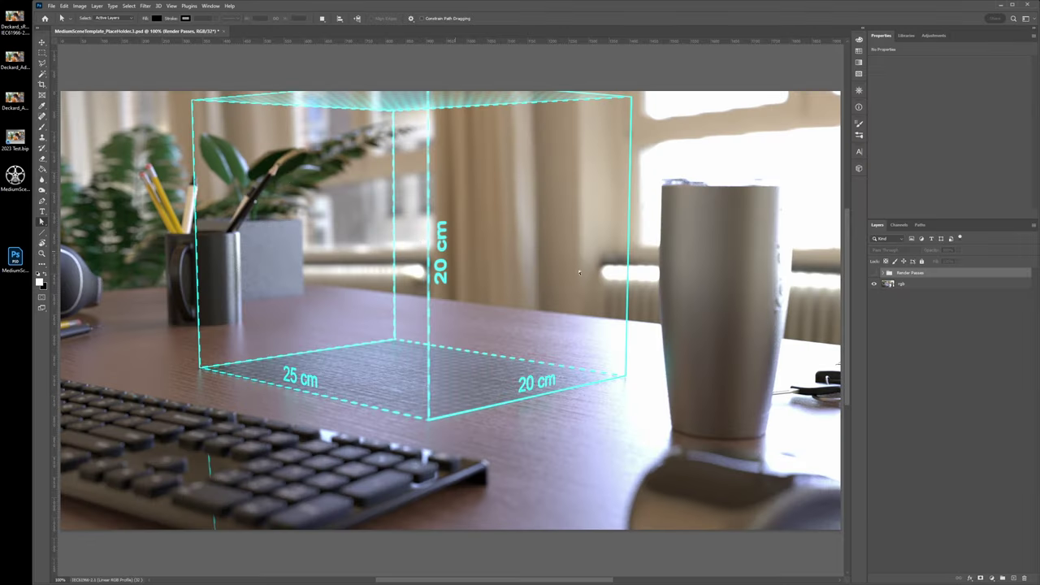
{"action": "left_click", "coordinate": [883, 273]}
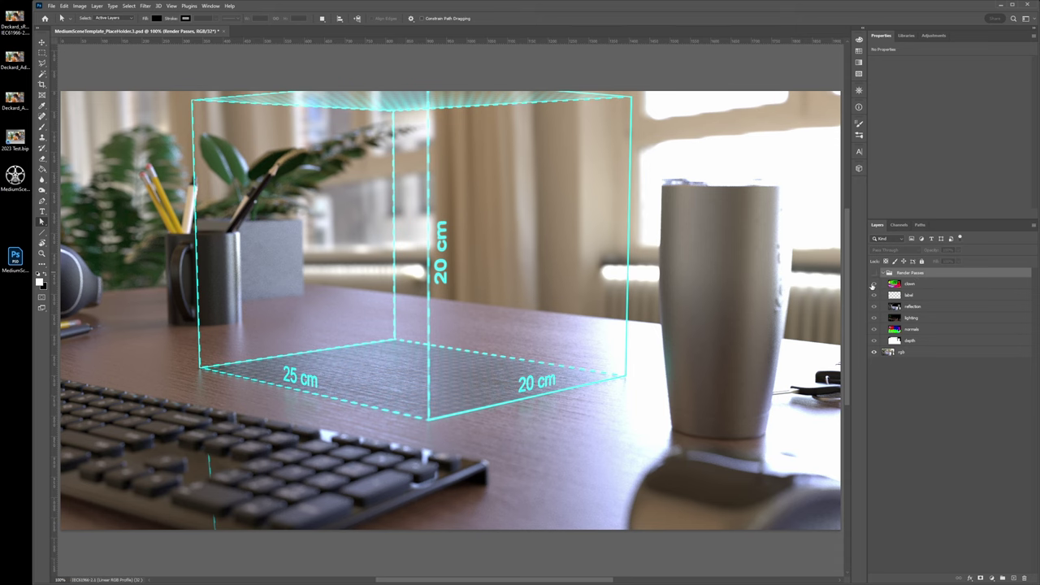
- Preview the clown and normals pass layers, leaving the clown pass visible
{"action": "left_click", "coordinate": [874, 284]}
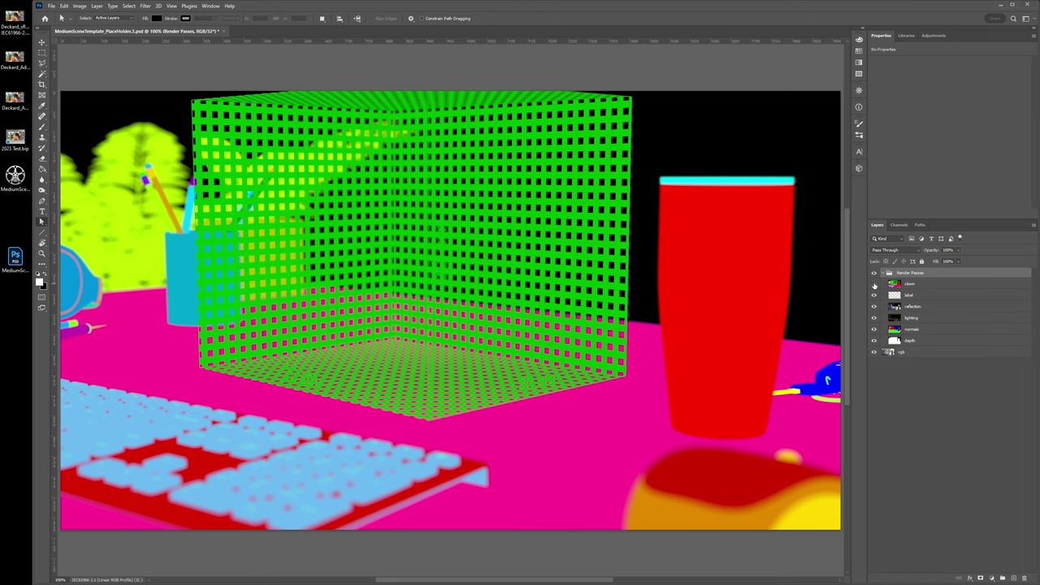
{"action": "left_click", "coordinate": [875, 284]}
{"action": "left_click", "coordinate": [874, 307]}
{"action": "left_click", "coordinate": [874, 329]}
{"action": "left_click", "coordinate": [874, 329]}
{"action": "left_click", "coordinate": [874, 284]}
{"action": "left_click", "coordinate": [884, 273]}
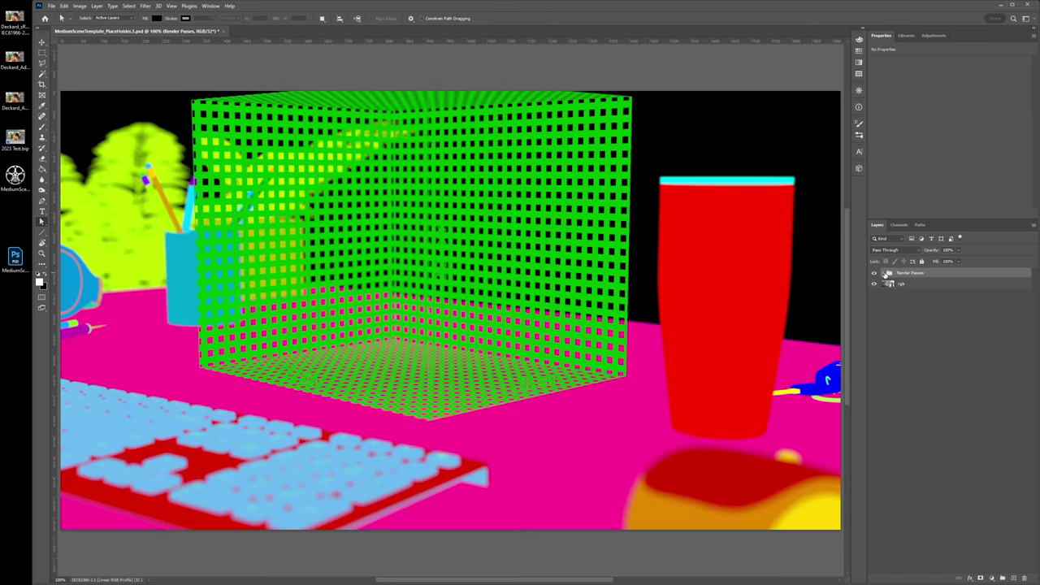
{"action": "left_click", "coordinate": [14, 178]}
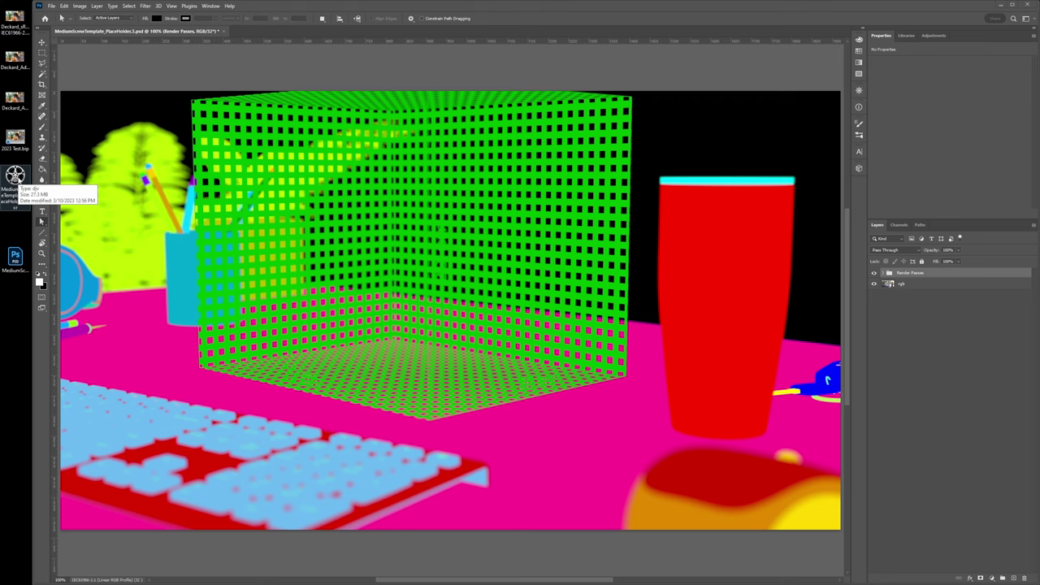
- Open MediumSceneTemplate_PlaceHolder2.exr in Photoshop as a second document with default Exr-IO options
{"action": "left_click", "coordinate": [16, 255]}
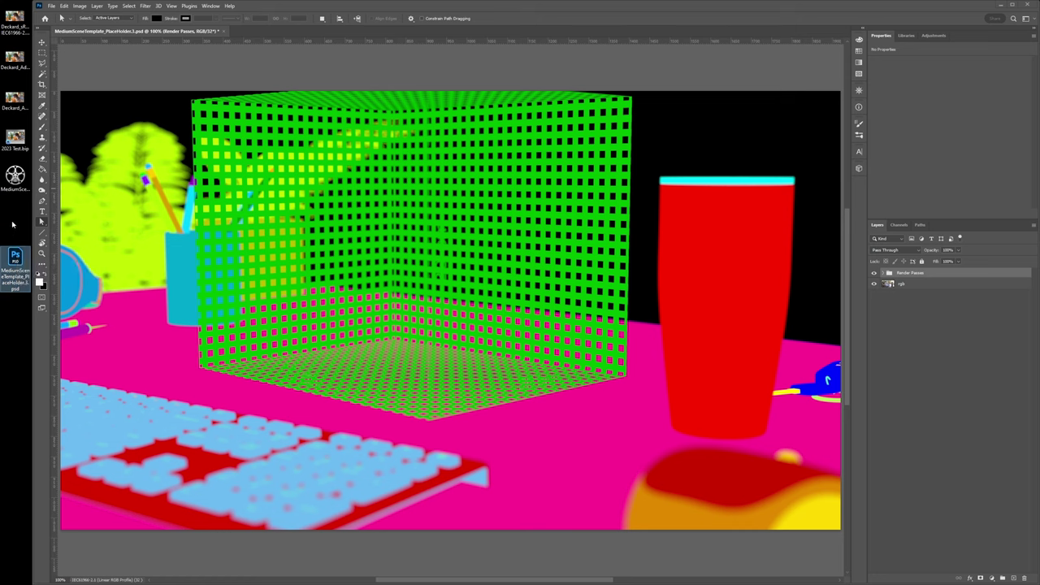
{"action": "left_click", "coordinate": [13, 177]}
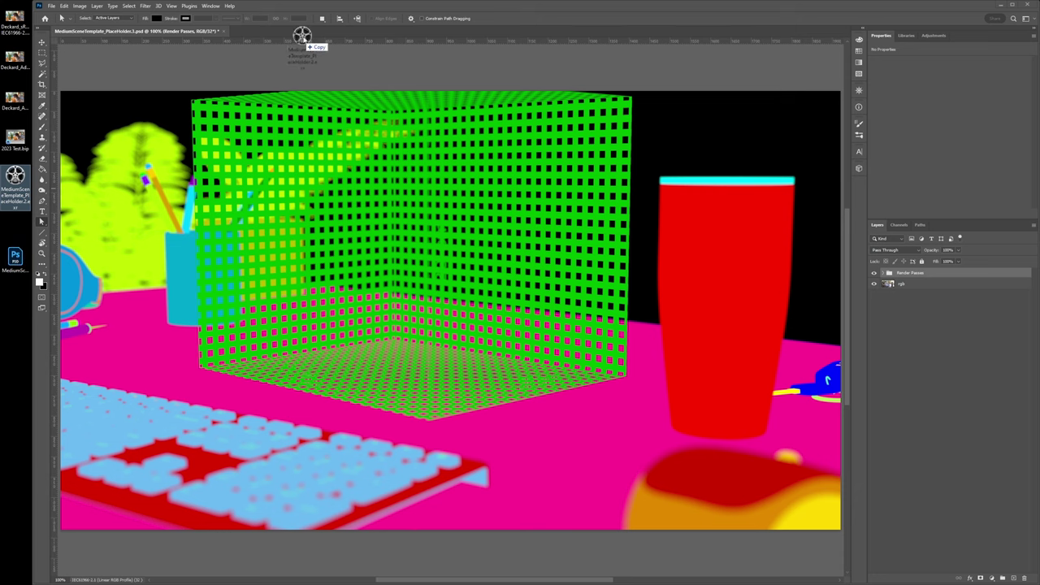
{"action": "left_click", "coordinate": [313, 31]}
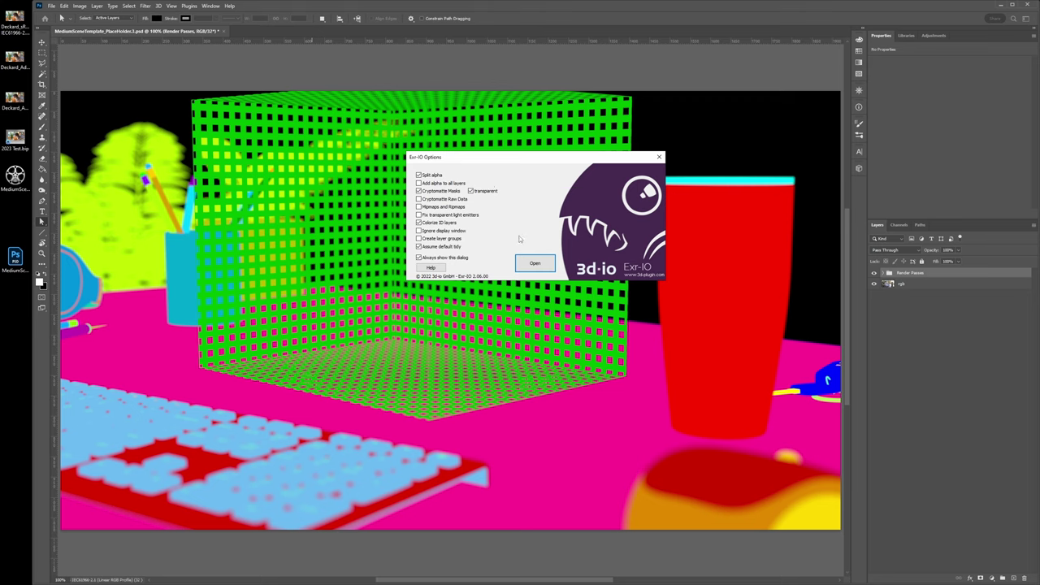
{"action": "left_click", "coordinate": [528, 264]}
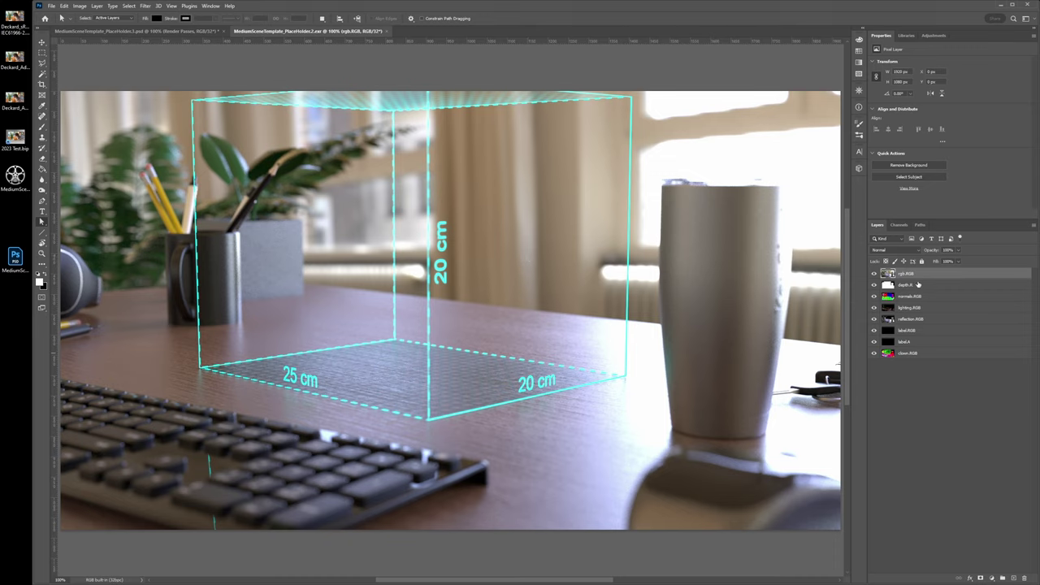
- Switch between the PSD and EXR documents, ending on MediumSceneTemplate_PlaceHolder3.psd
{"action": "left_click", "coordinate": [197, 34]}
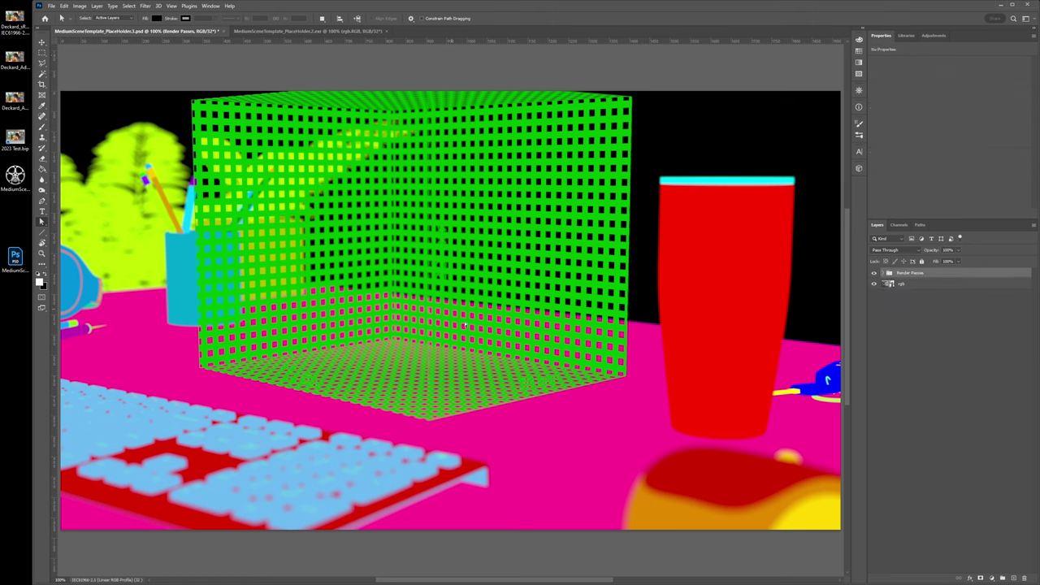
{"action": "left_click", "coordinate": [337, 31]}
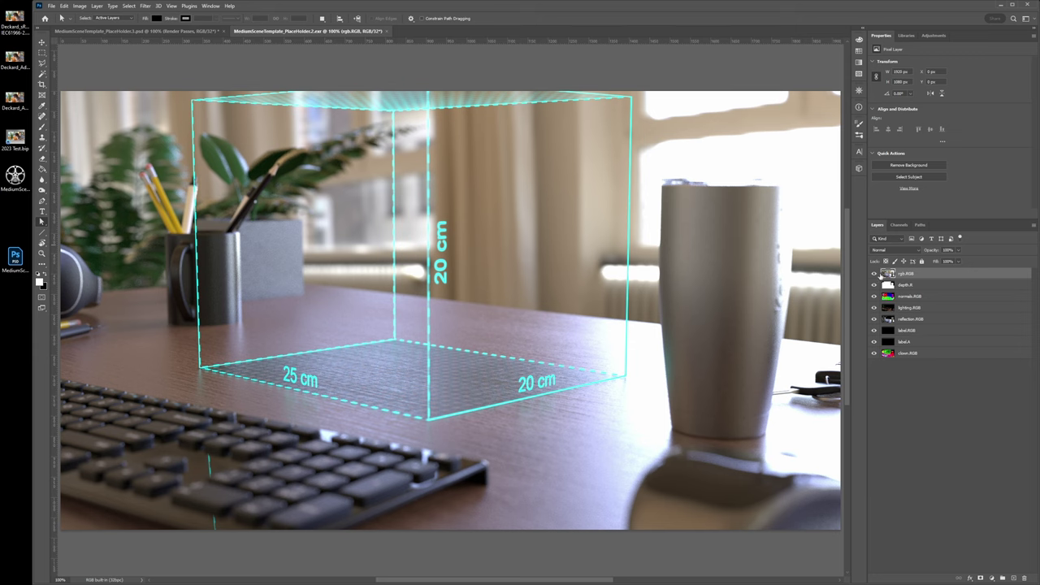
{"action": "left_click", "coordinate": [122, 31]}
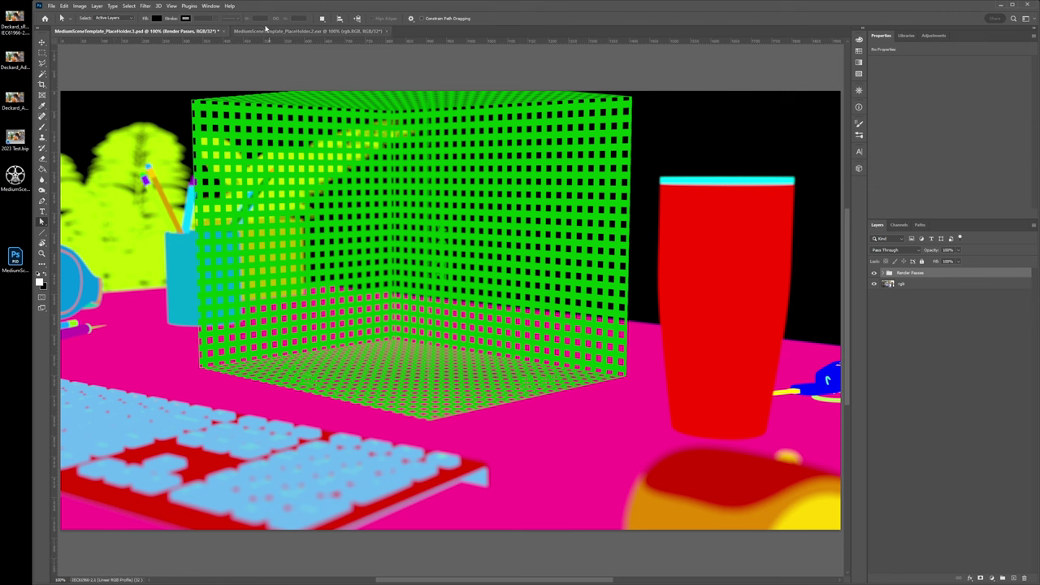
- Bring the MediumSceneTemplate_PlaceHolder2.exr document to the front and select the EXR file
{"action": "left_click", "coordinate": [269, 31]}
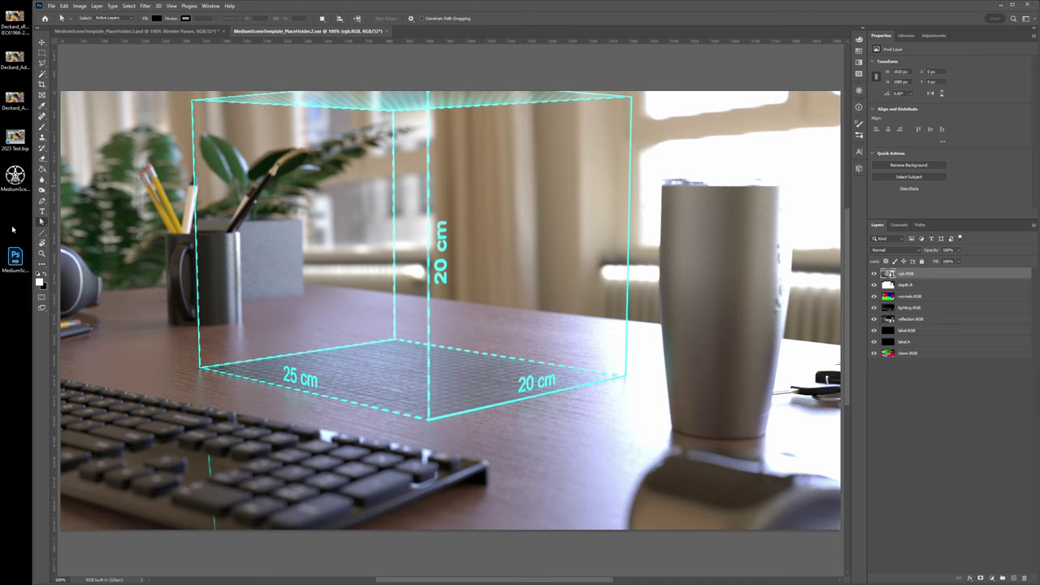
{"action": "left_click", "coordinate": [15, 177]}
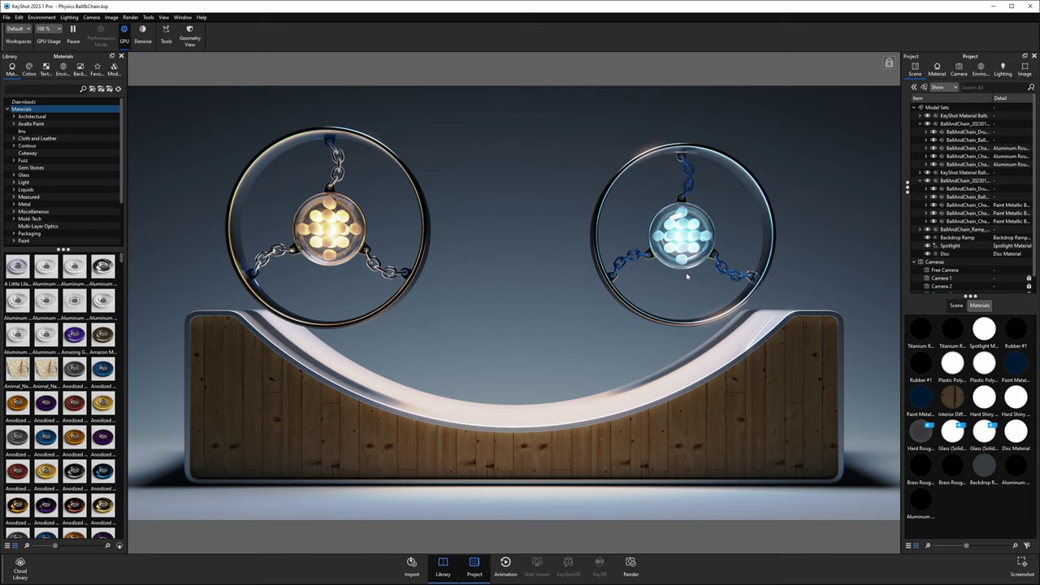
- Open the Tools menu to reach Physics Simulation for the ball-and-chain scene
{"action": "left_click", "coordinate": [168, 42]}
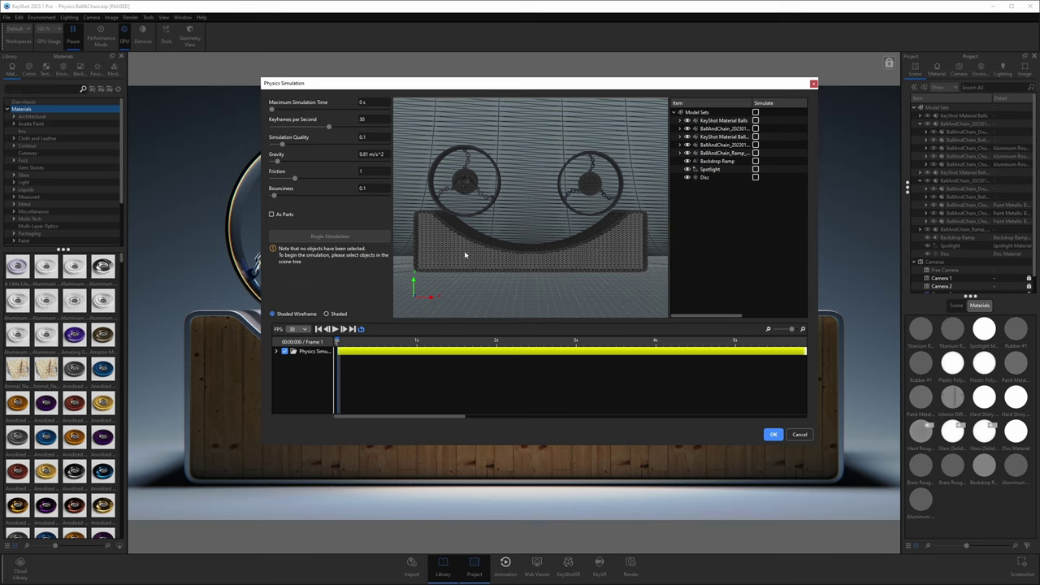
- Preview the swinging-ball physics simulation, then accept it
{"action": "left_click", "coordinate": [336, 329]}
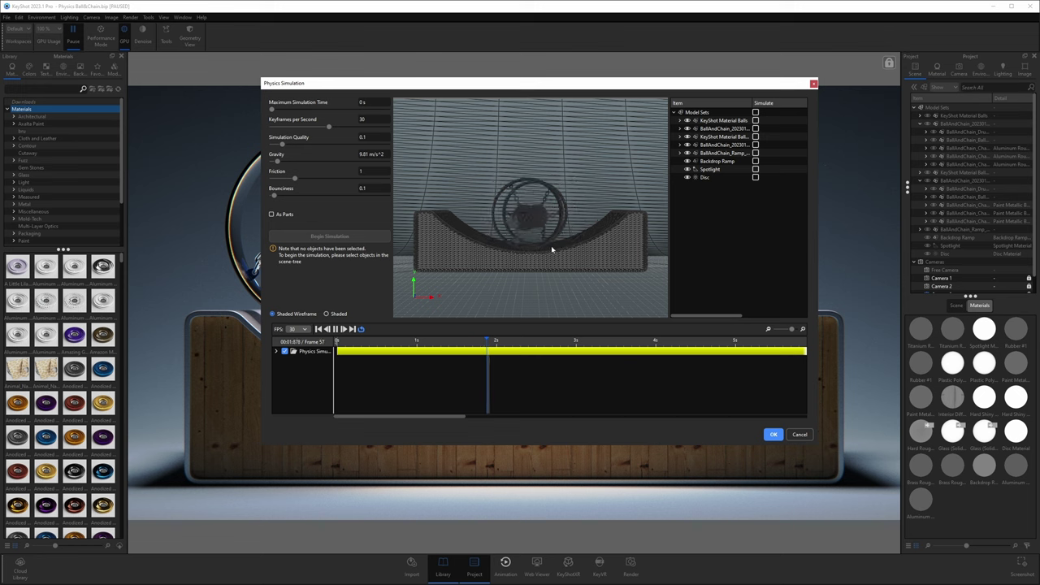
{"action": "left_click", "coordinate": [774, 435]}
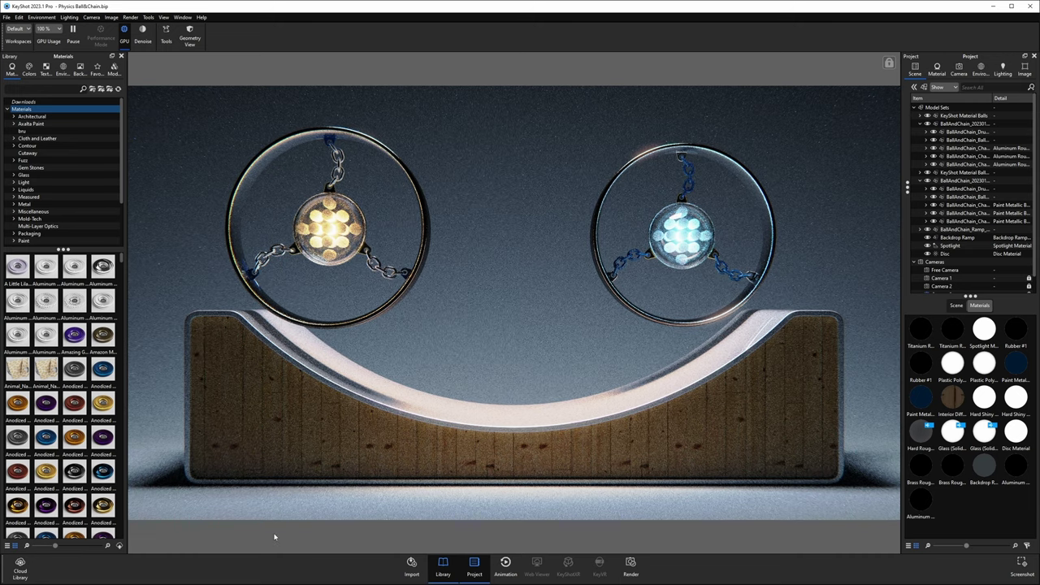
- Show the animation timeline and scrub the Physics Simulation through frames 9, 45 and 80, then back
{"action": "key", "text": "a"}
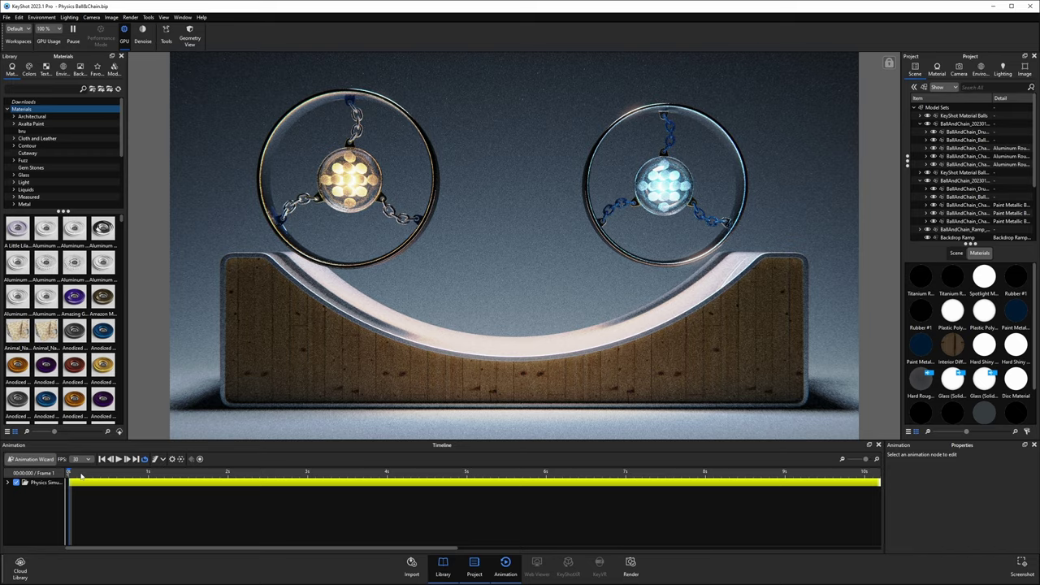
{"action": "left_click_drag", "start_coordinate": [81, 476], "coordinate": [104, 473]}
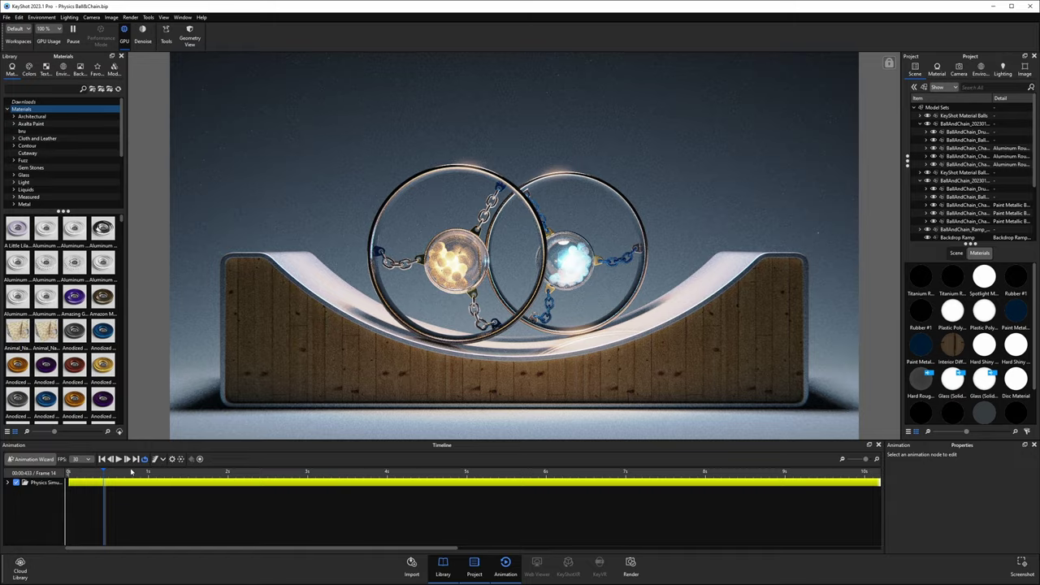
{"action": "left_click_drag", "start_coordinate": [130, 473], "coordinate": [218, 482]}
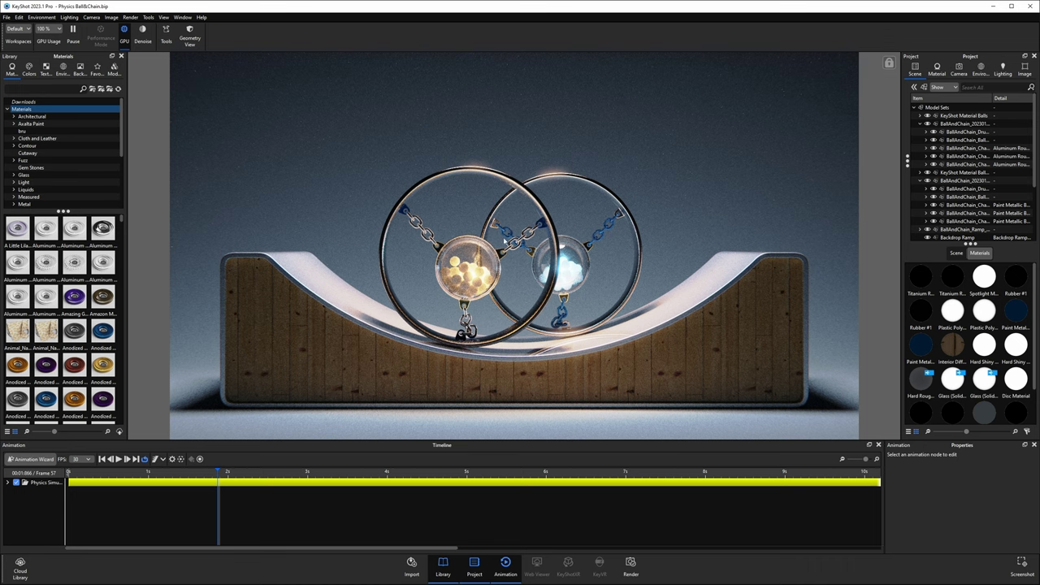
{"action": "left_click_drag", "start_coordinate": [256, 470], "coordinate": [693, 478]}
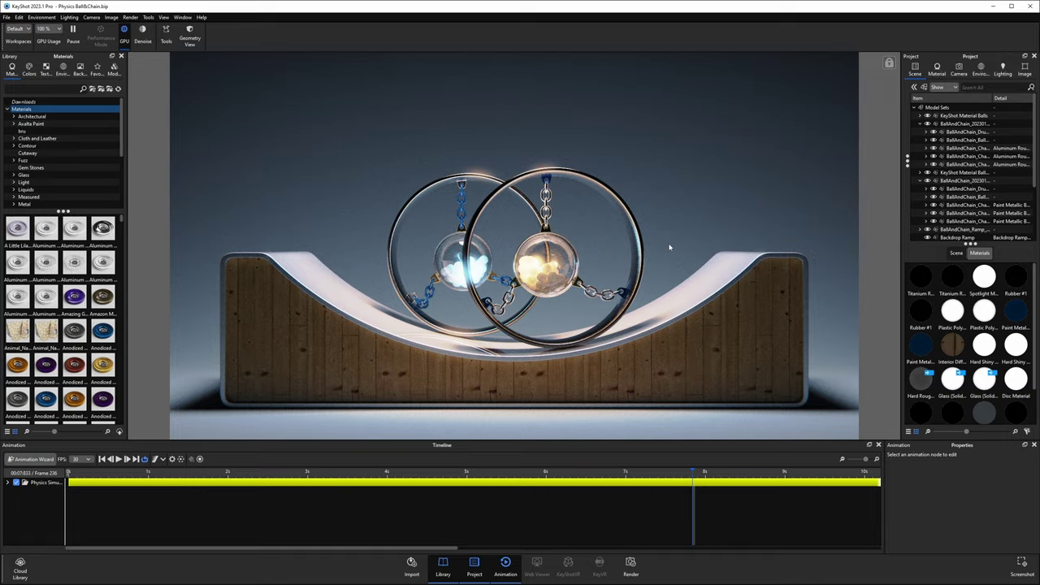
{"action": "left_click_drag", "start_coordinate": [720, 474], "coordinate": [436, 473]}
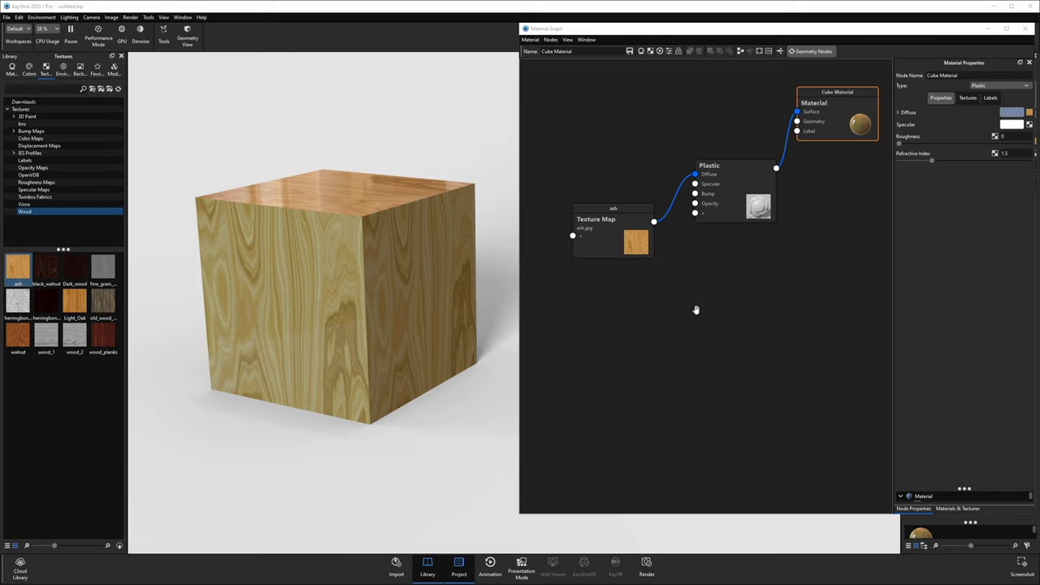
- Add an Animation > Curve Fade node beside Texture Map and reveal its animation curve
{"action": "right_click", "coordinate": [657, 281]}
{"action": "mouse_move", "coordinate": [663, 288]}
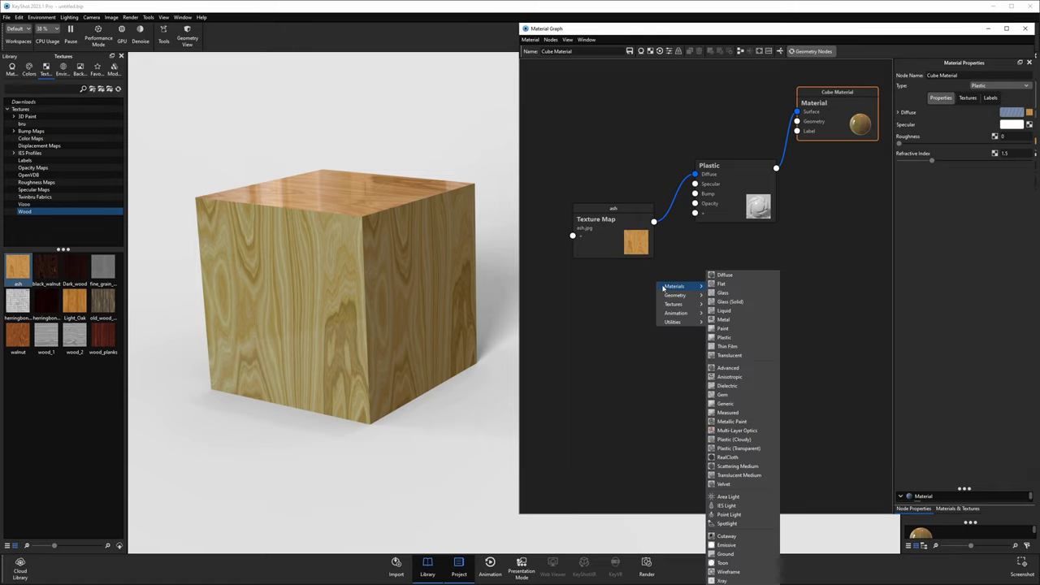
{"action": "mouse_move", "coordinate": [677, 313]}
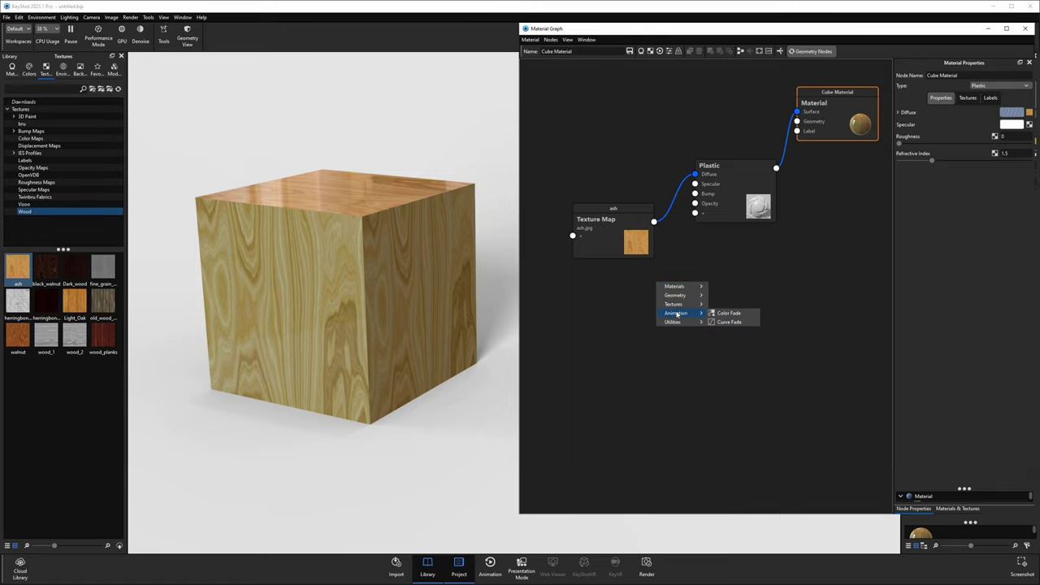
{"action": "left_click", "coordinate": [737, 324]}
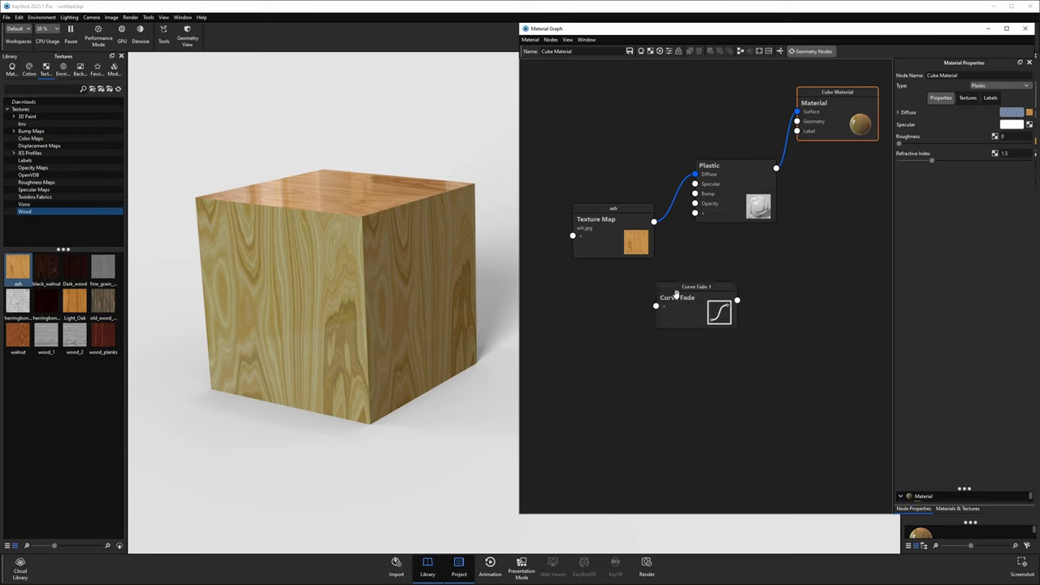
{"action": "left_click_drag", "start_coordinate": [734, 307], "coordinate": [638, 148]}
{"action": "left_click", "coordinate": [636, 150]}
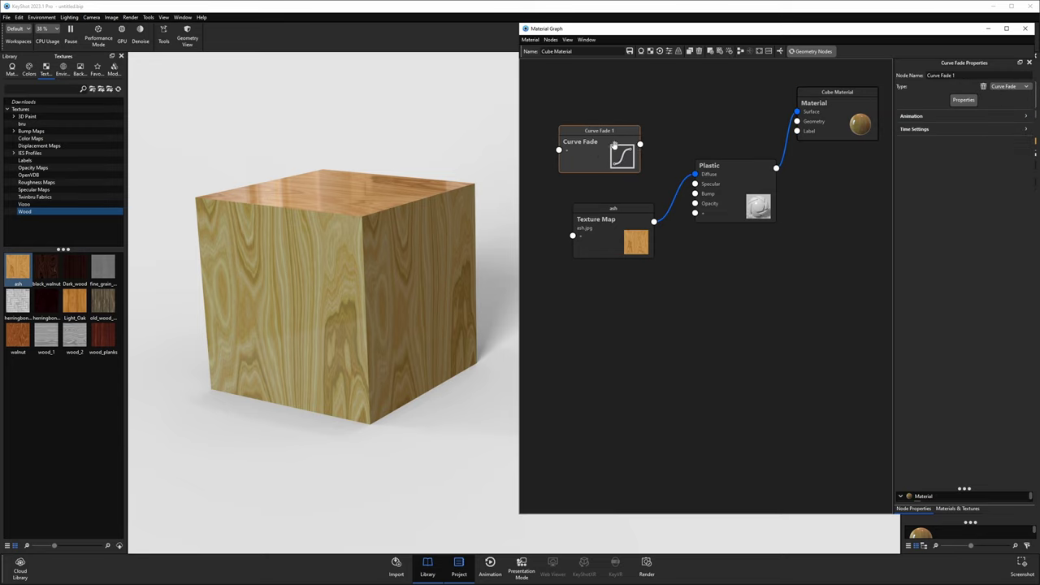
{"action": "left_click", "coordinate": [904, 119]}
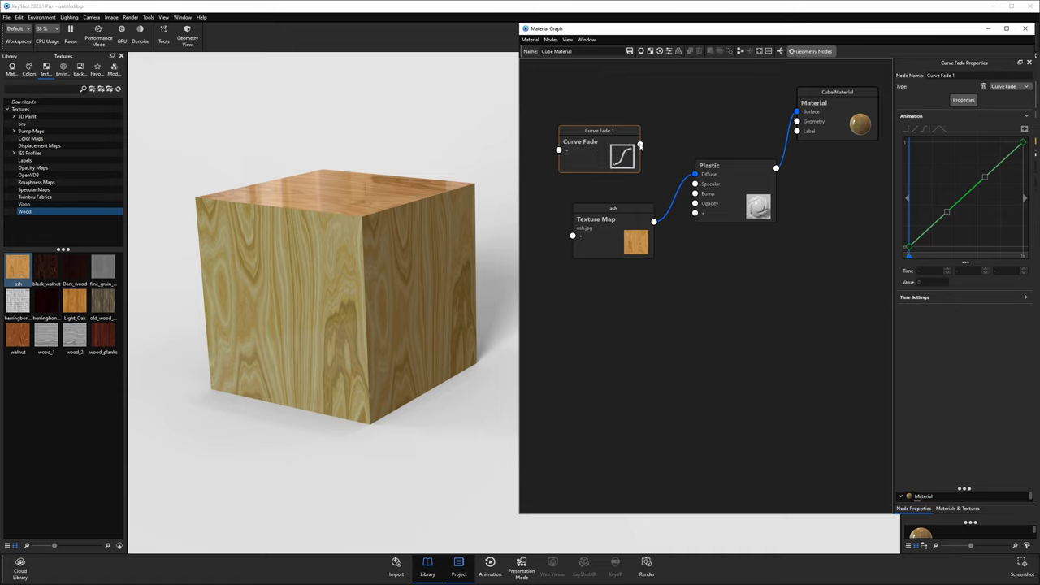
- Try linking Curve Fade to the Texture Map, then abandon it and rearrange both nodes
{"action": "mouse_move", "coordinate": [641, 143]}
{"action": "left_mouse_down"}
{"action": "mouse_move", "coordinate": [715, 106]}
{"action": "mouse_move", "coordinate": [606, 240]}
{"action": "left_mouse_up"}
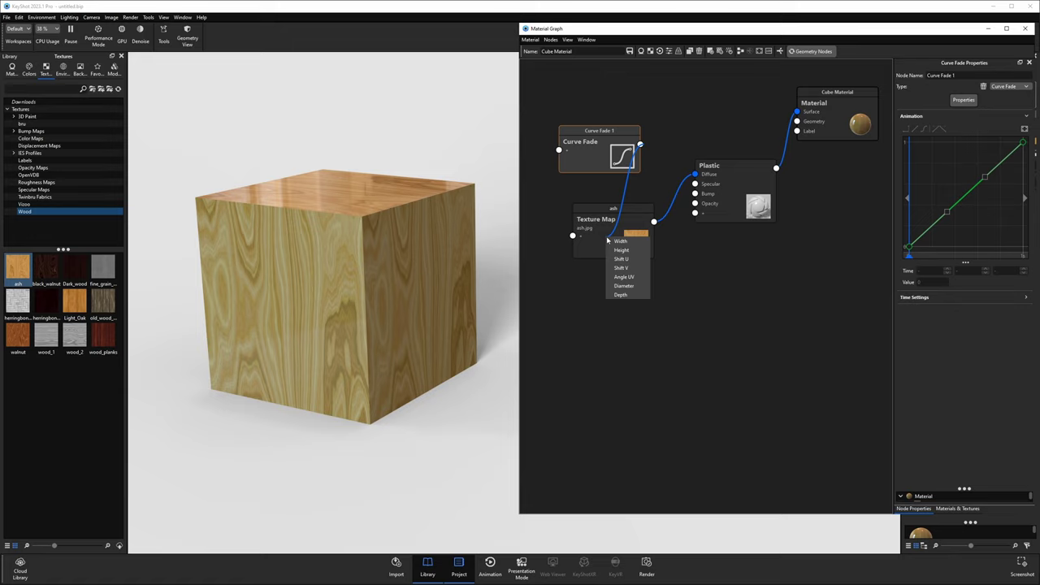
{"action": "left_click_drag", "start_coordinate": [611, 241], "coordinate": [633, 297]}
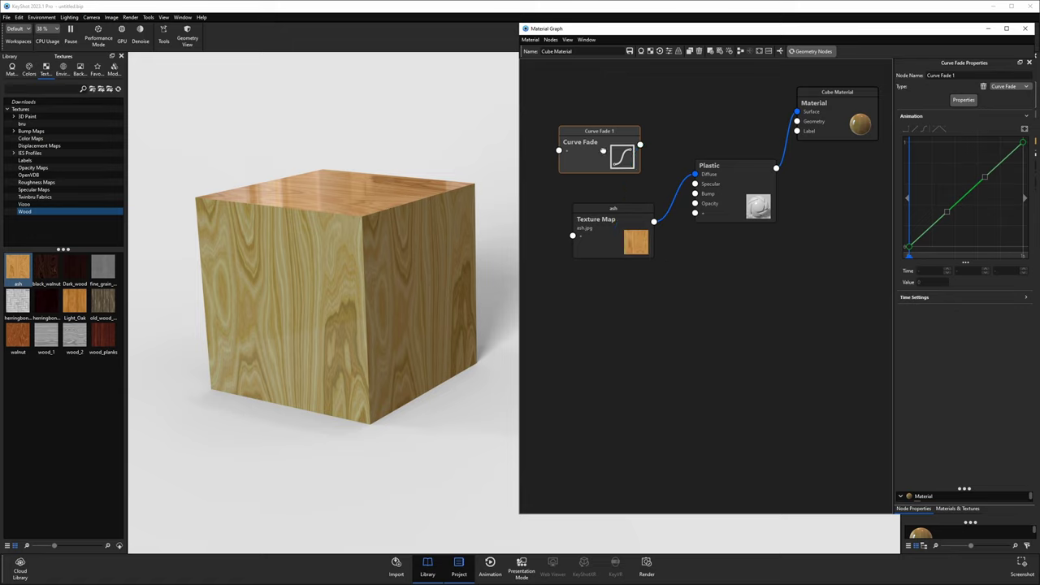
{"action": "left_click_drag", "start_coordinate": [602, 150], "coordinate": [596, 111]}
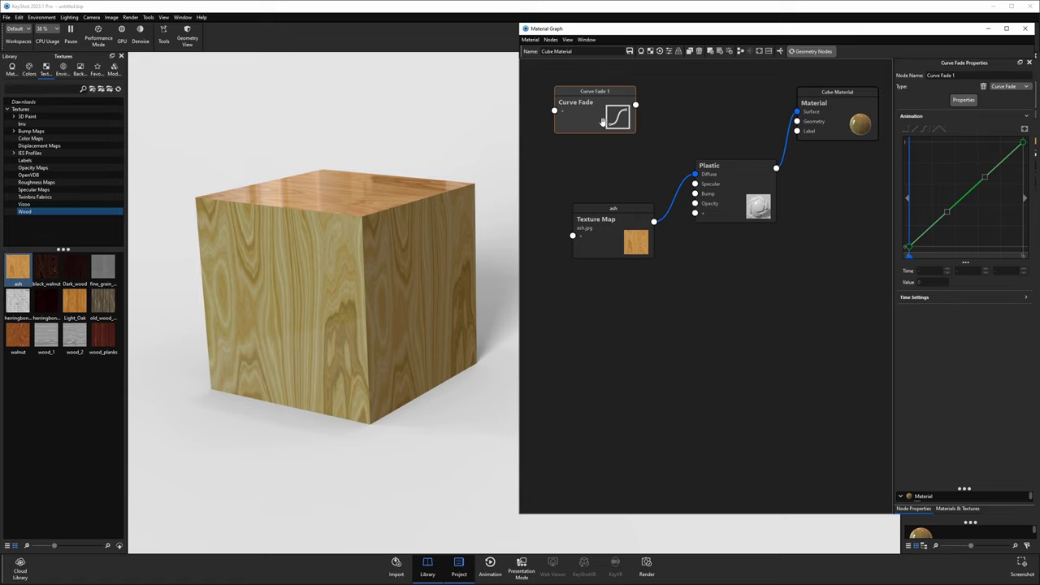
{"action": "left_click_drag", "start_coordinate": [618, 225], "coordinate": [627, 209]}
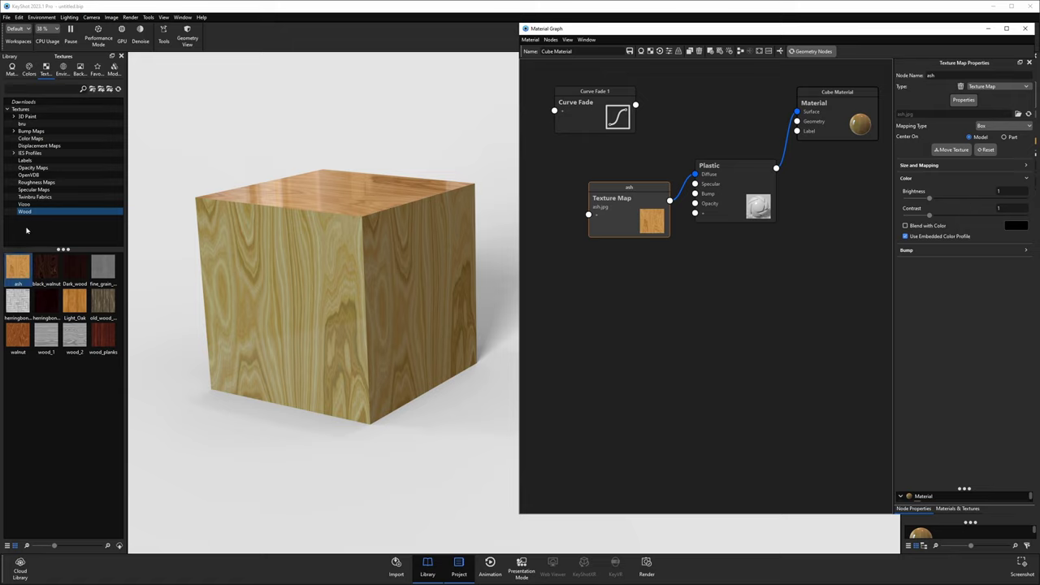
{"action": "left_click_drag", "start_coordinate": [641, 205], "coordinate": [626, 204]}
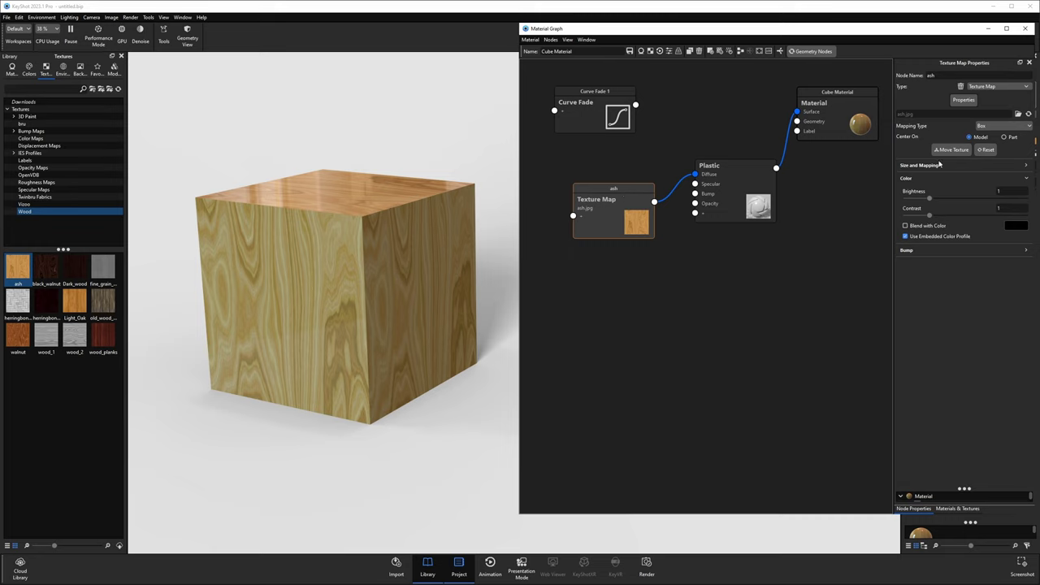
- Wire Curve Fade into the Texture Map's Width and inspect the curve's start and end keys
{"action": "left_click", "coordinate": [914, 166]}
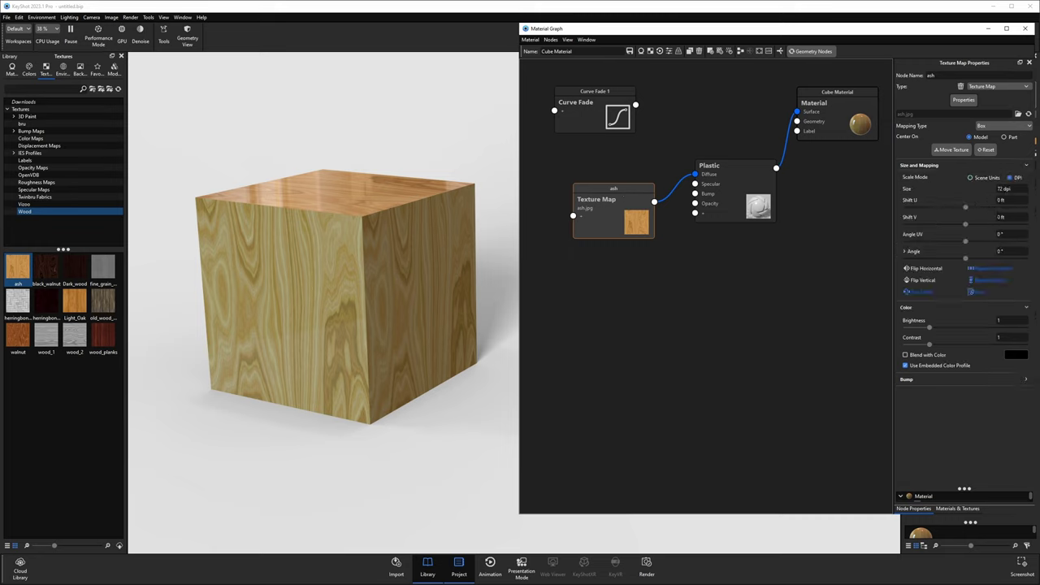
{"action": "left_click_drag", "start_coordinate": [635, 105], "coordinate": [639, 215]}
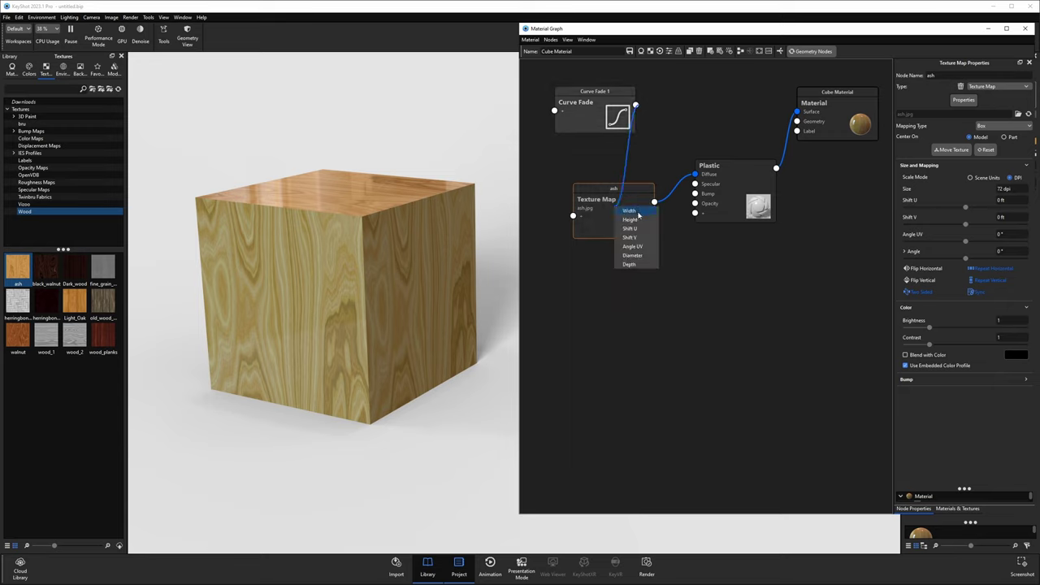
{"action": "left_click", "coordinate": [637, 212]}
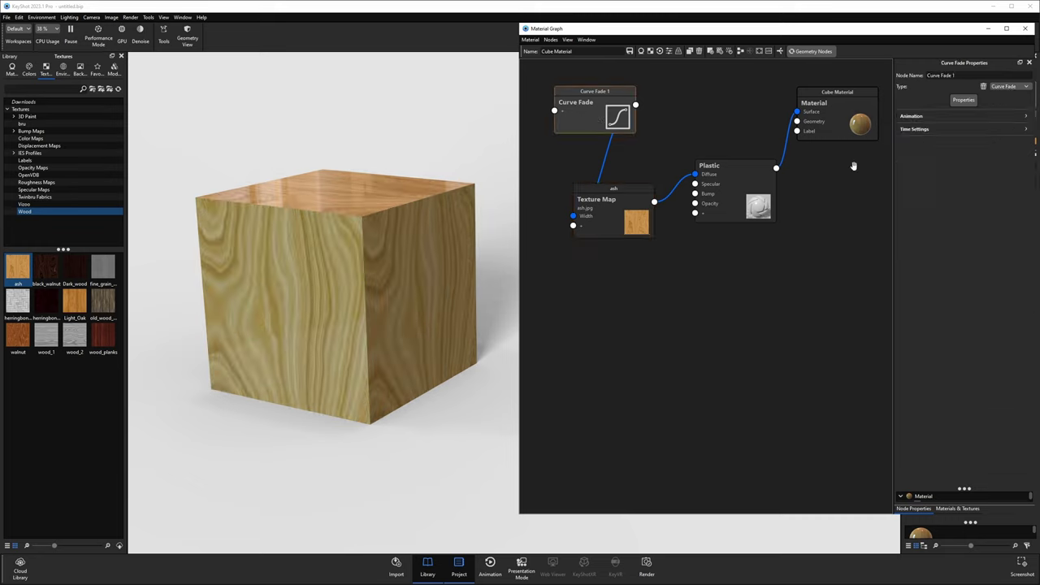
{"action": "left_click", "coordinate": [924, 116]}
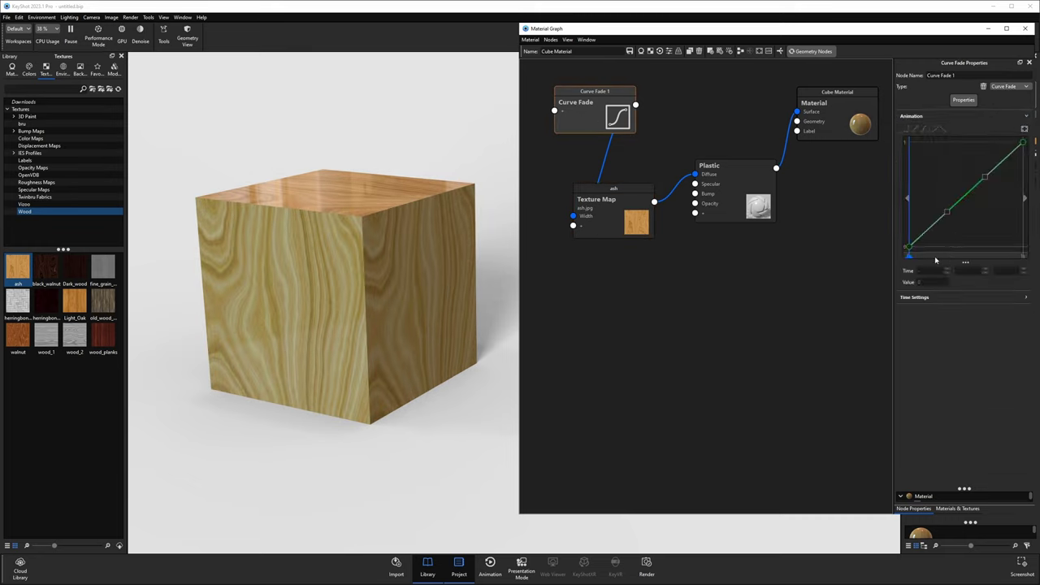
{"action": "left_click", "coordinate": [908, 247]}
{"action": "left_click", "coordinate": [931, 282]}
{"action": "left_click", "coordinate": [1022, 144]}
- Set the texture Scale Mode to Scene Units and re-link Curve Fade to the Texture Map
{"action": "left_click_drag", "start_coordinate": [573, 216], "coordinate": [569, 167]}
{"action": "left_click", "coordinate": [610, 221]}
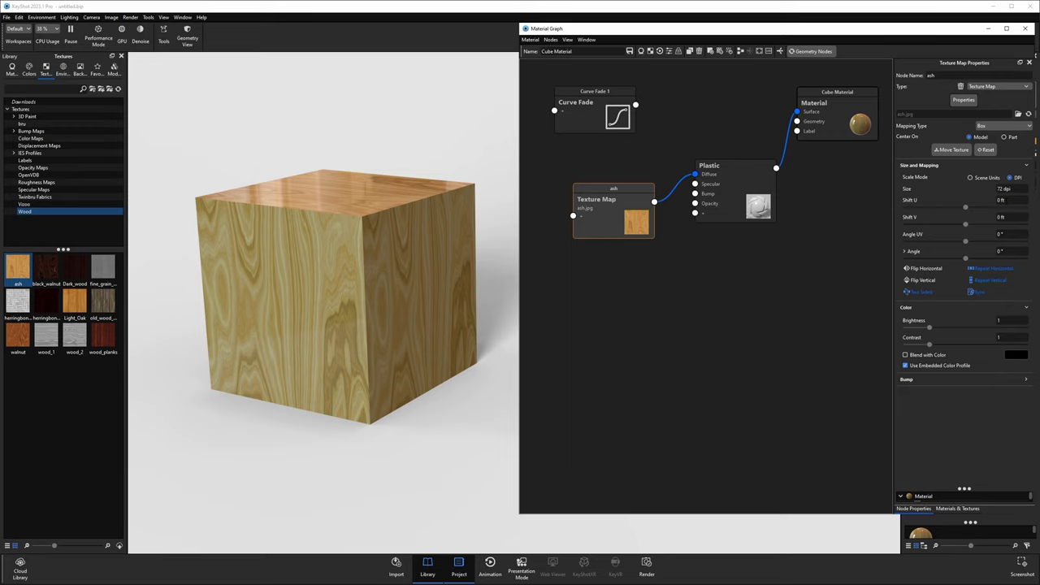
{"action": "left_click", "coordinate": [983, 177]}
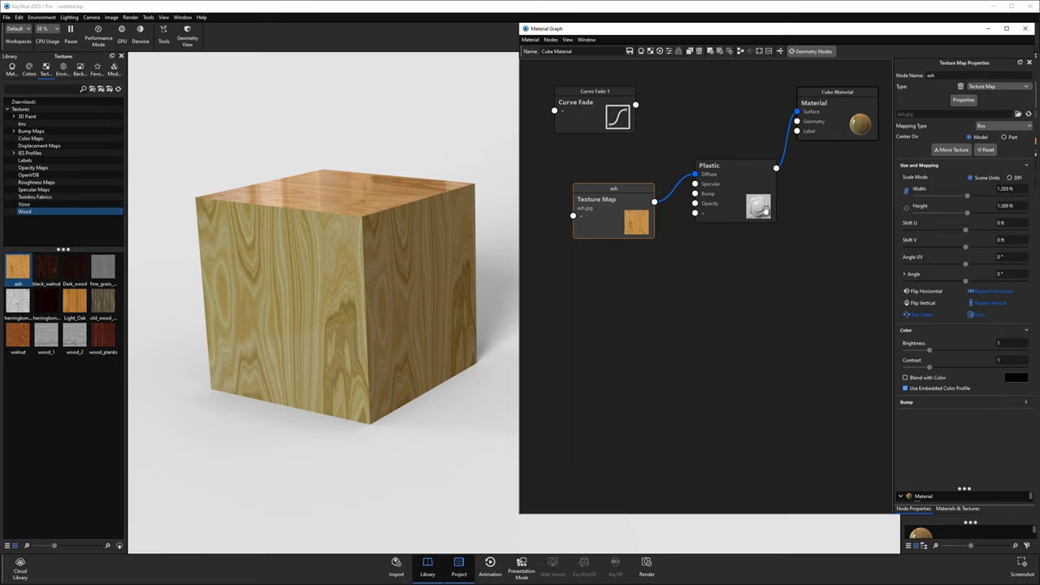
{"action": "left_click_drag", "start_coordinate": [636, 106], "coordinate": [641, 211]}
- Drive the texture Width with Curve Fade, ramping from 3.3 to 5
{"action": "left_click", "coordinate": [606, 116]}
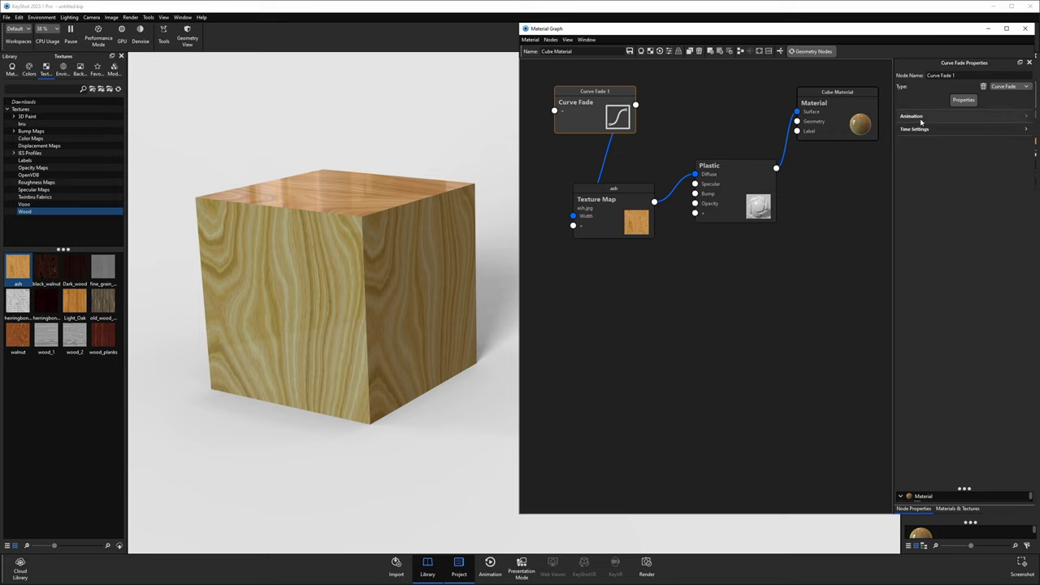
{"action": "left_click", "coordinate": [912, 283]}
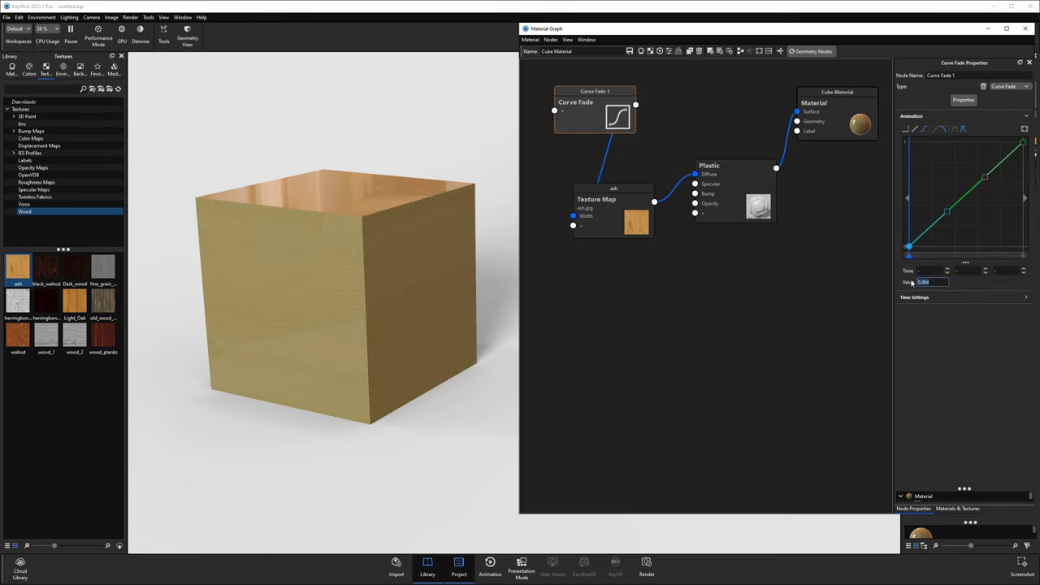
{"action": "type", "text": "3.3"}
{"action": "key", "text": "Return"}
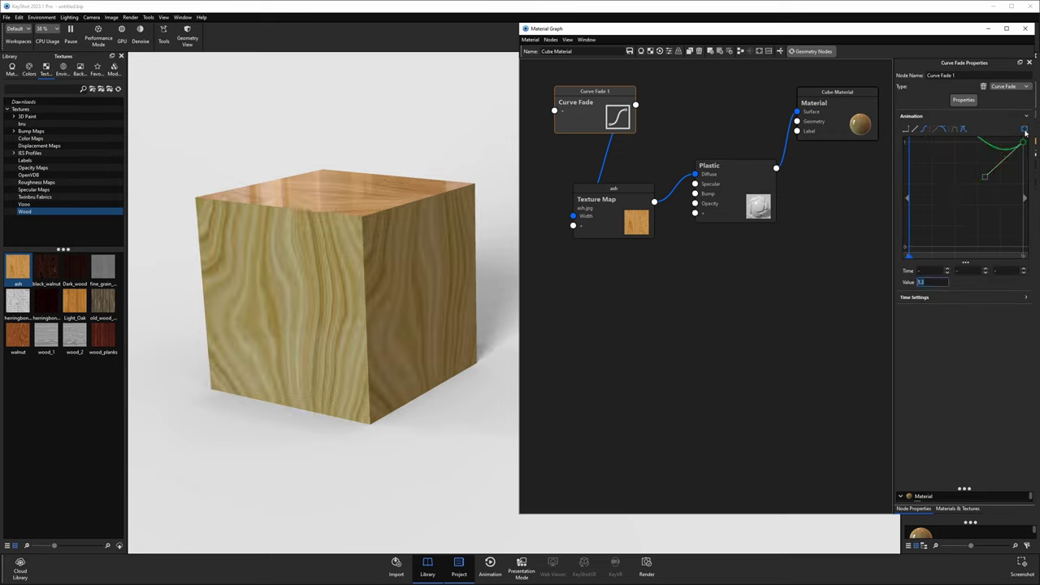
{"action": "left_click", "coordinate": [1024, 130]}
{"action": "left_click", "coordinate": [1023, 212]}
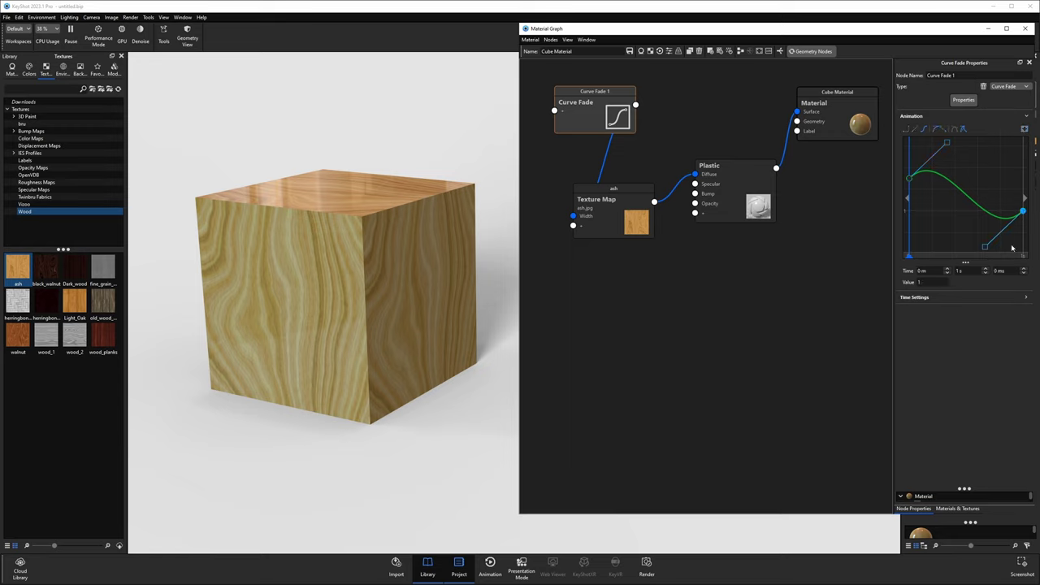
{"action": "type", "text": "5"}
{"action": "key", "text": "Return"}
{"action": "left_click", "coordinate": [1024, 130]}
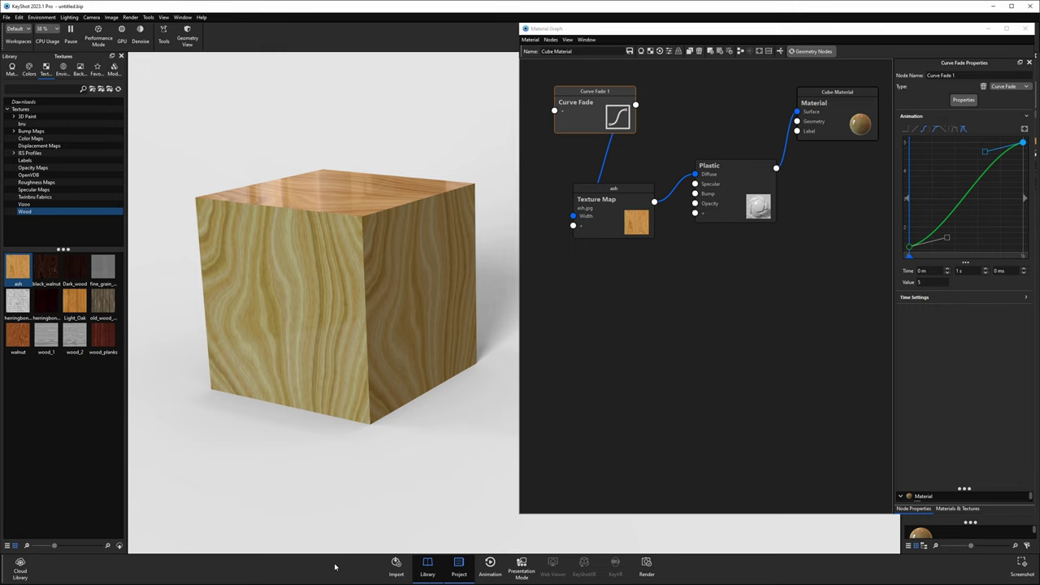
- Open the animation timeline, preview the fade, and drive the texture Height with Curve Fade instead
{"action": "key", "text": "a"}
{"action": "left_click_drag", "start_coordinate": [280, 440], "coordinate": [280, 487]}
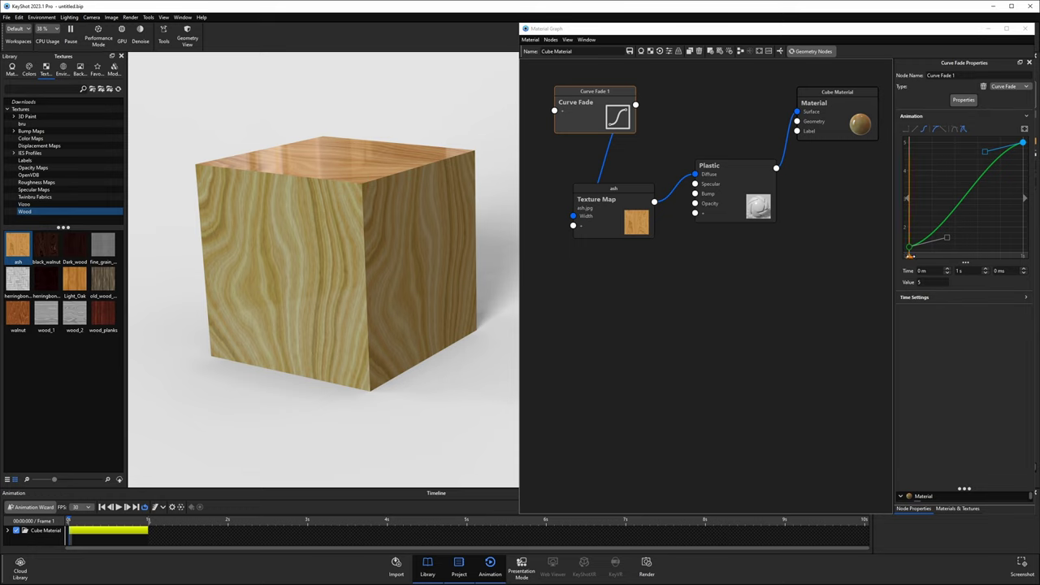
{"action": "mouse_move", "coordinate": [917, 255]}
{"action": "left_mouse_down"}
{"action": "mouse_move", "coordinate": [1020, 235]}
{"action": "mouse_move", "coordinate": [894, 236]}
{"action": "left_mouse_up"}
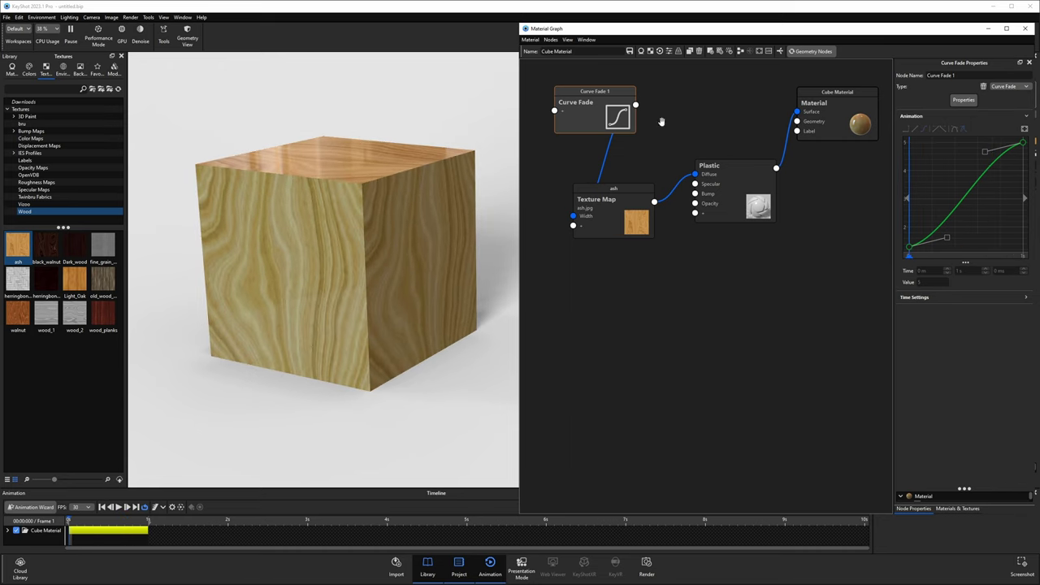
{"action": "left_click_drag", "start_coordinate": [602, 107], "coordinate": [615, 210]}
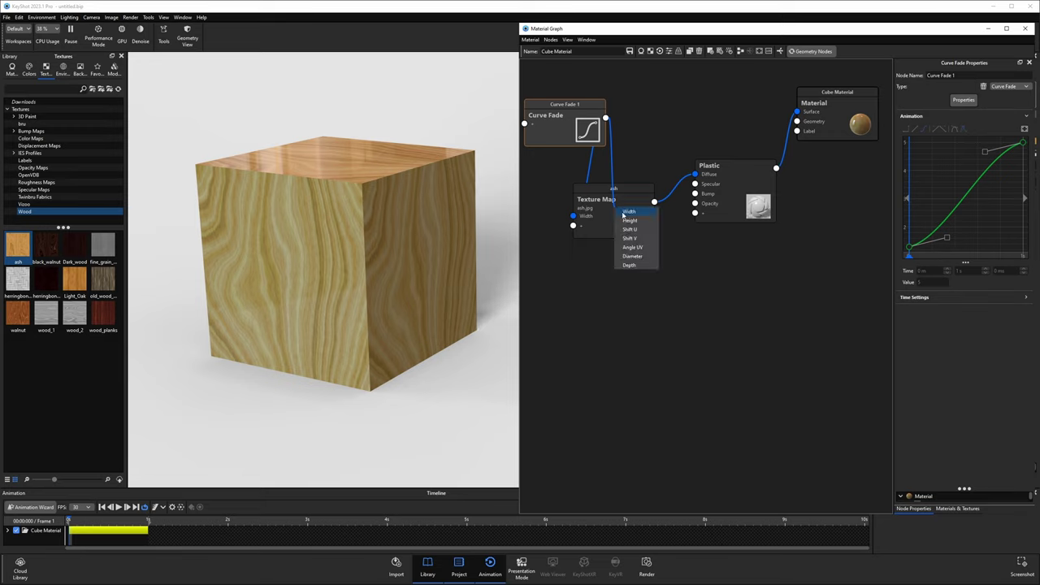
{"action": "left_click", "coordinate": [631, 221]}
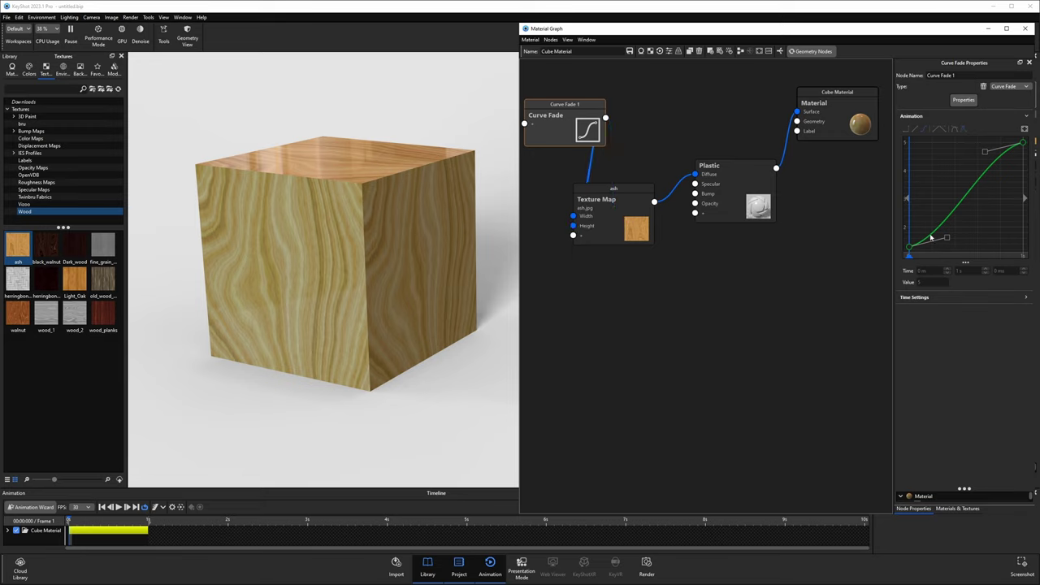
{"action": "left_click_drag", "start_coordinate": [909, 254], "coordinate": [950, 250]}
- Rearrange the nodes and drive the texture's Angle UV with Curve Fade
{"action": "left_click_drag", "start_coordinate": [623, 213], "coordinate": [655, 132]}
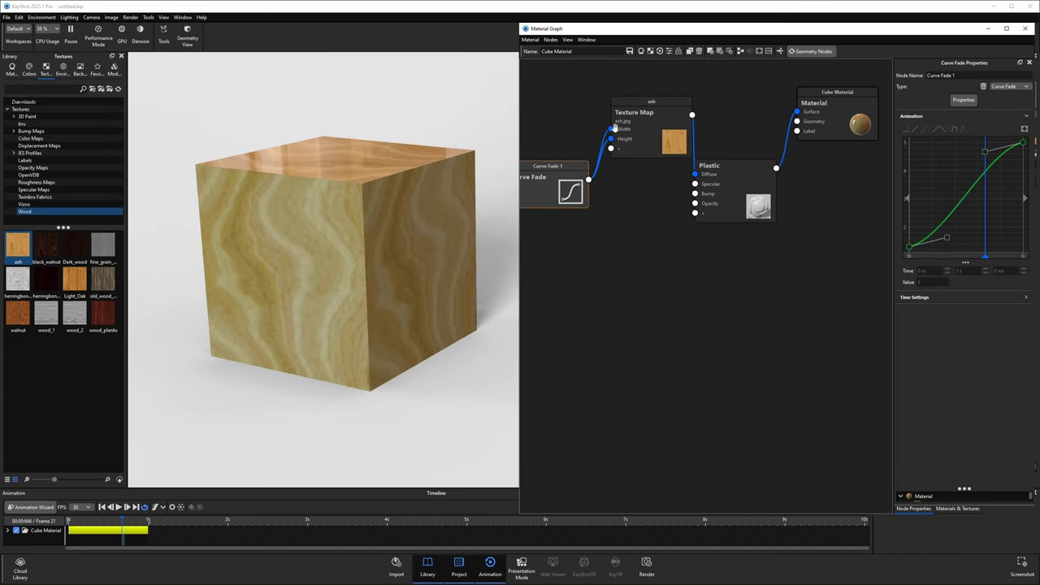
{"action": "left_click_drag", "start_coordinate": [591, 177], "coordinate": [648, 178]}
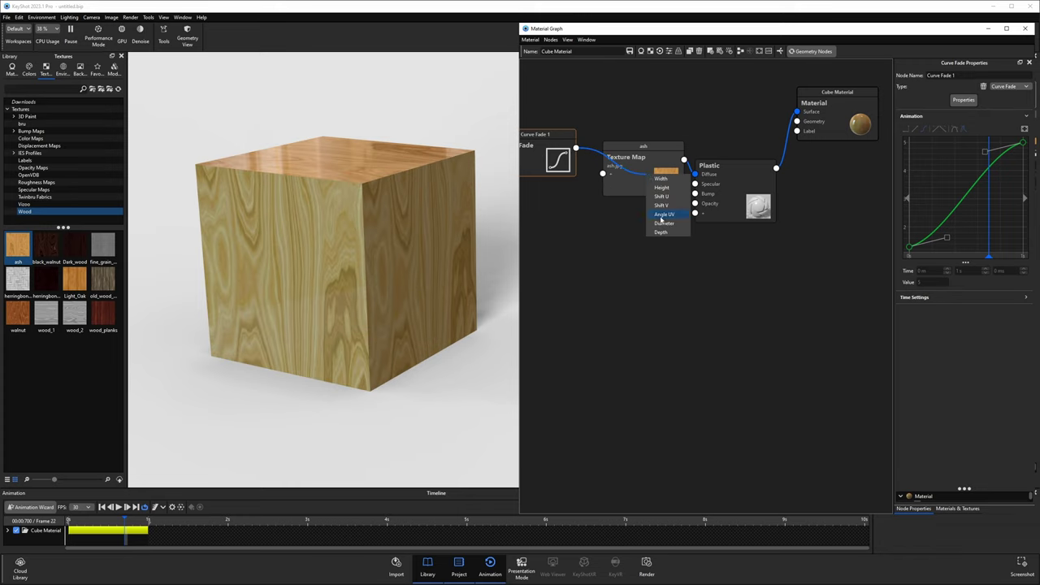
{"action": "left_click", "coordinate": [662, 215]}
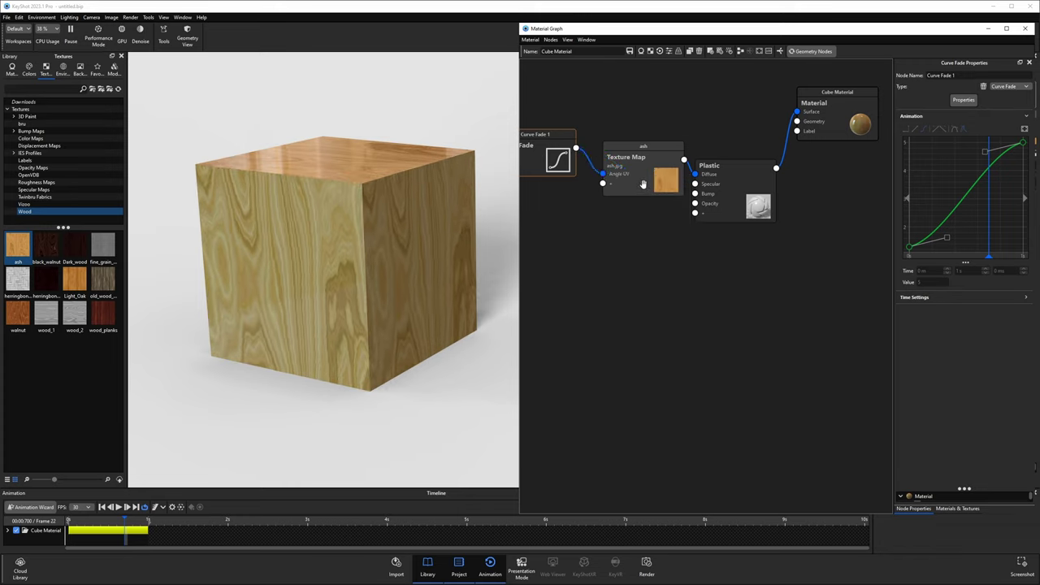
{"action": "left_click", "coordinate": [643, 186]}
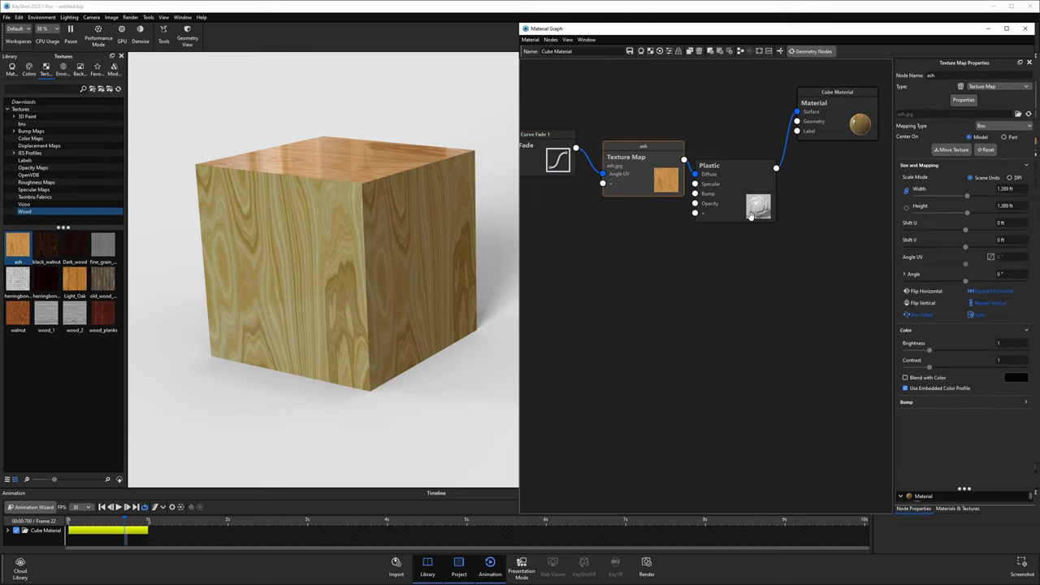
- Set the Curve Fade keyframes to run from 0 to 90
{"action": "left_click", "coordinate": [549, 158]}
{"action": "left_click", "coordinate": [918, 115]}
{"action": "left_click", "coordinate": [909, 247]}
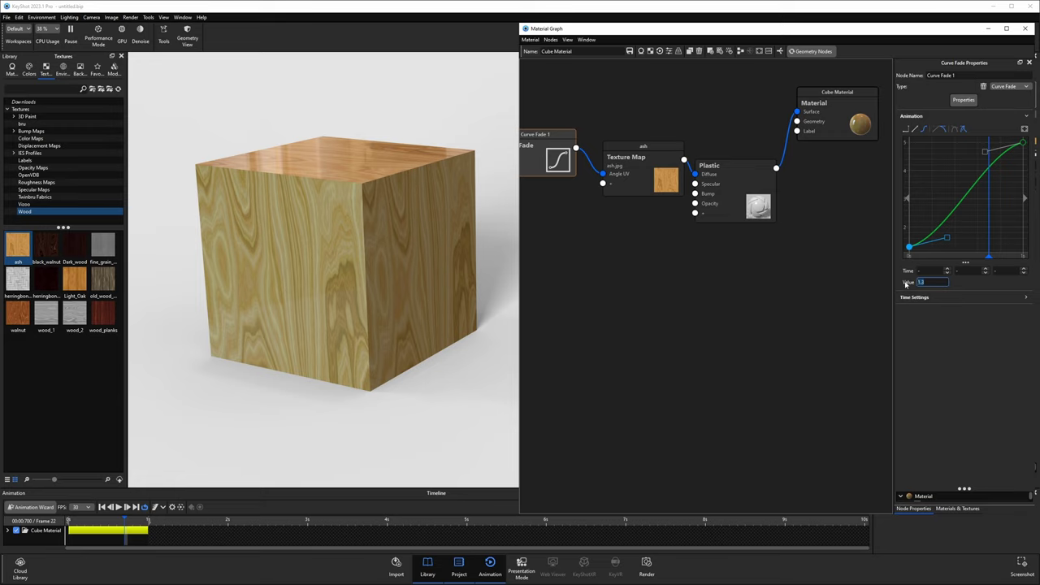
{"action": "type", "text": "0"}
{"action": "key", "text": "Return"}
{"action": "left_click", "coordinate": [1021, 143]}
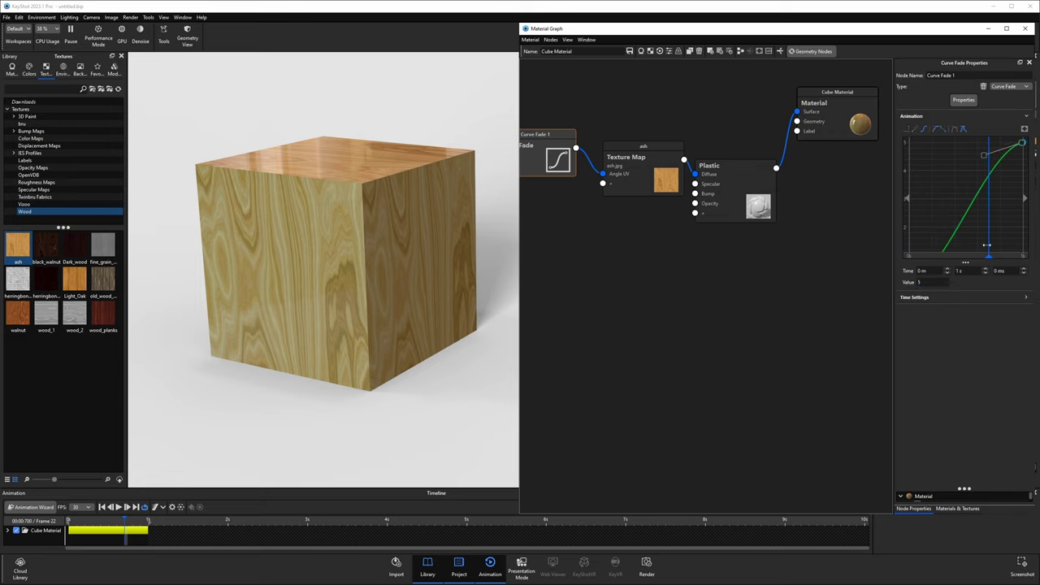
{"action": "double_click", "coordinate": [926, 281]}
{"action": "type", "text": "90"}
{"action": "key", "text": "Return"}
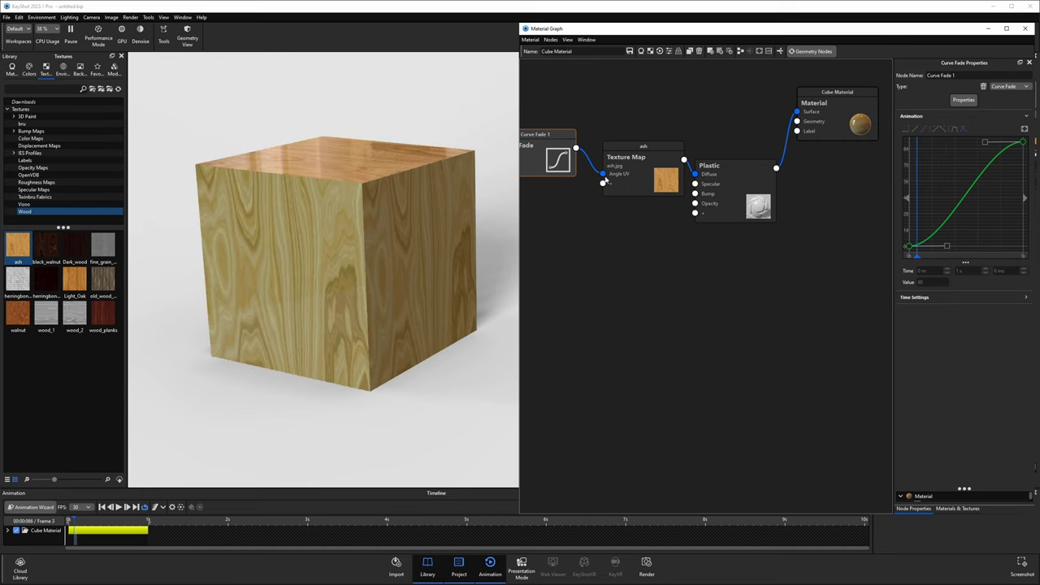
- Reconnect Curve Fade to another texture input and switch the texture to Cylinder mapping
{"action": "left_click_drag", "start_coordinate": [602, 173], "coordinate": [674, 210]}
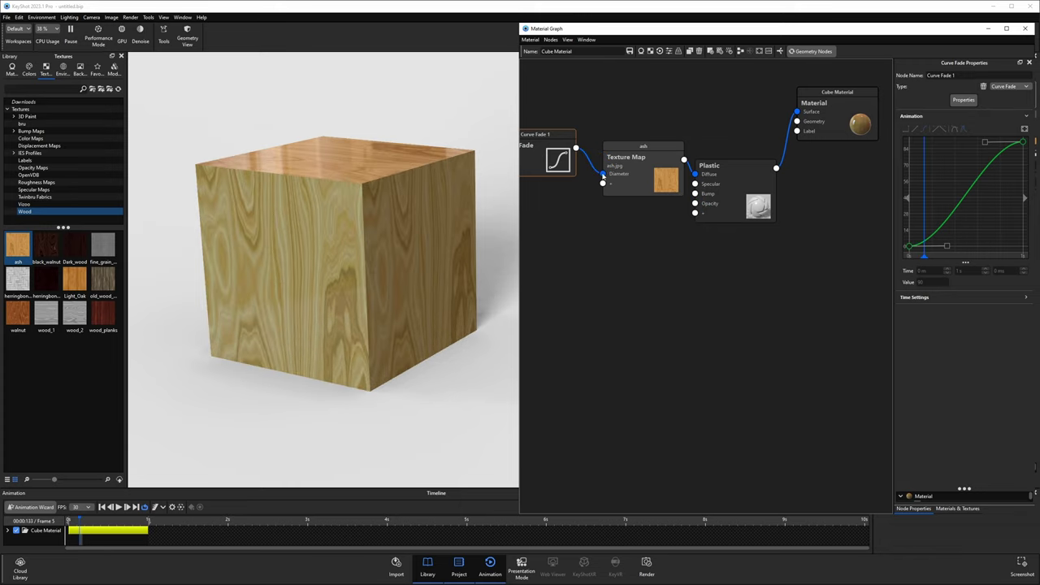
{"action": "left_click", "coordinate": [639, 154]}
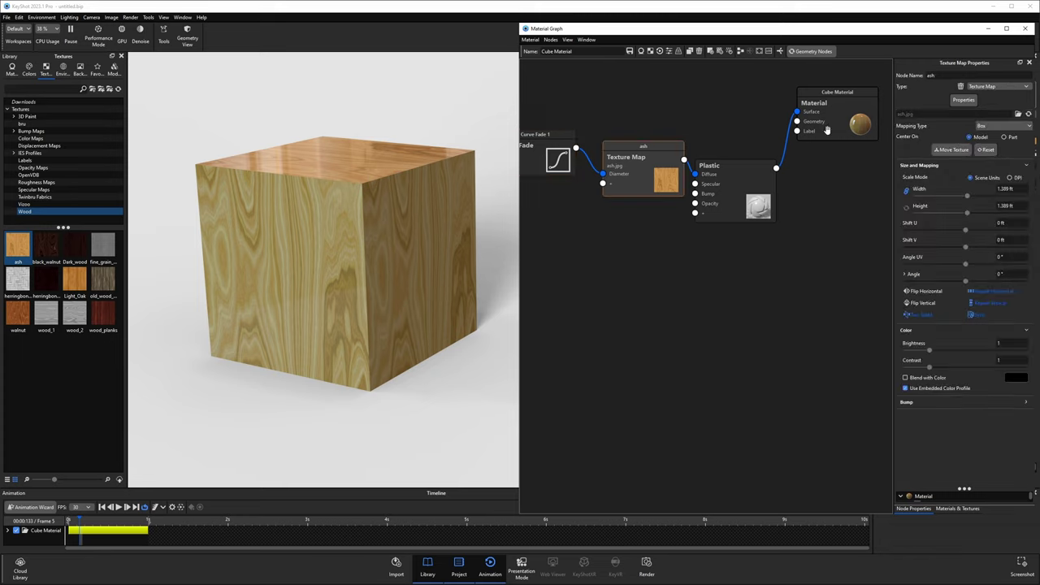
{"action": "left_click", "coordinate": [989, 127]}
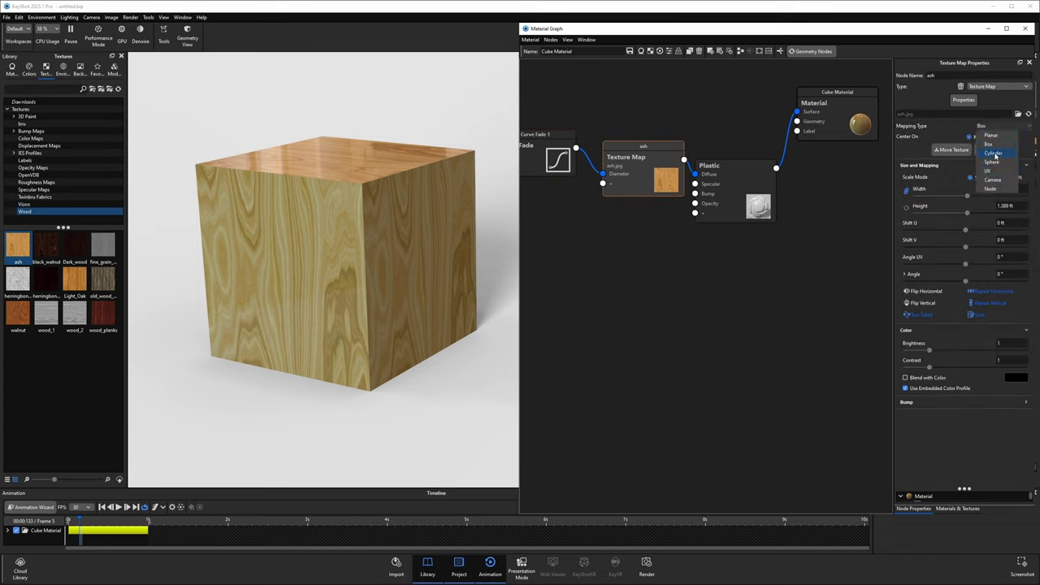
{"action": "left_click", "coordinate": [993, 154]}
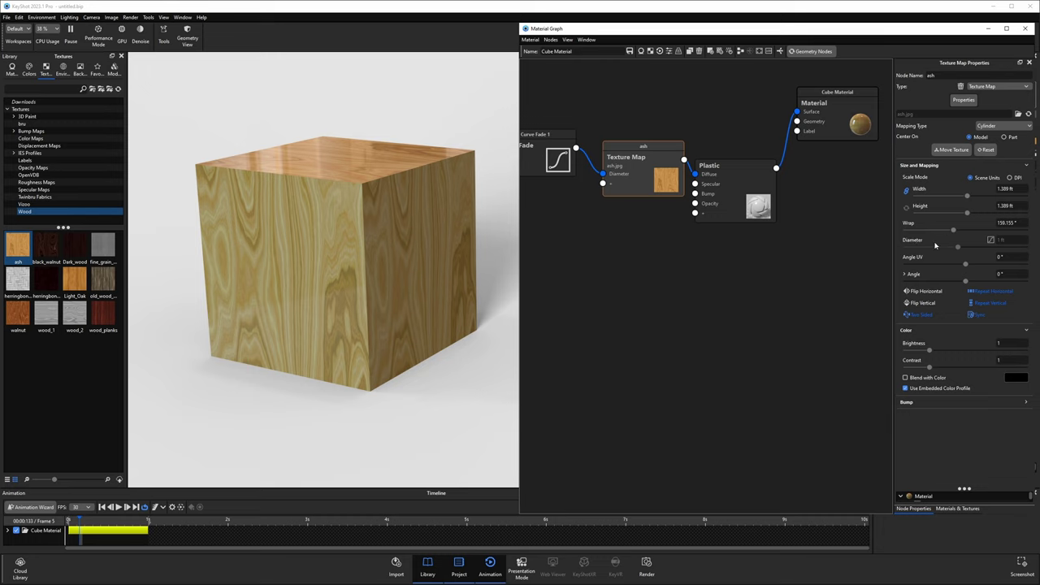
{"action": "left_click_drag", "start_coordinate": [537, 151], "coordinate": [570, 119]}
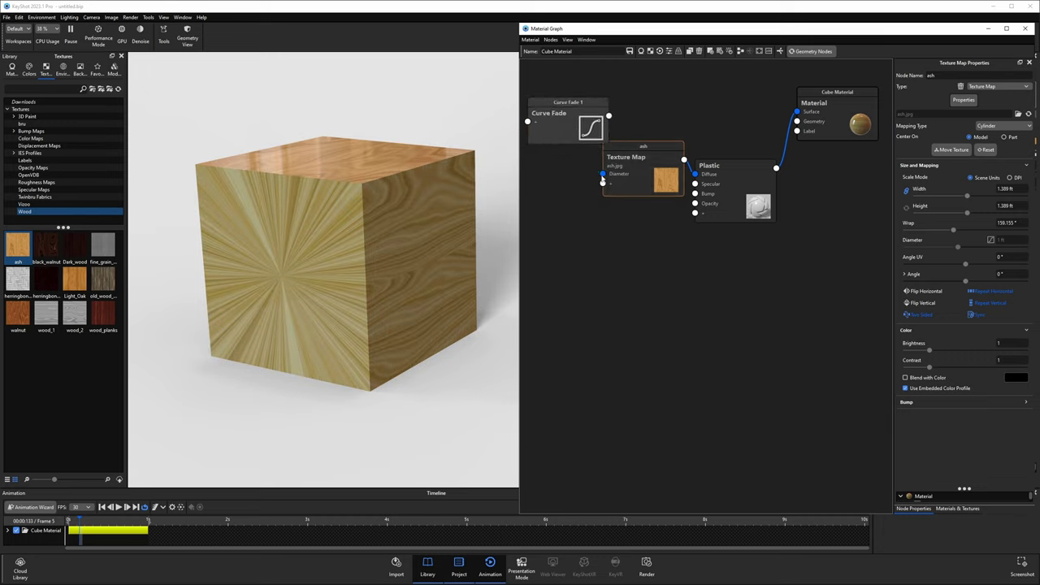
- Replace the Texture Map with a Wood (Advanced) node feeding the Plastic diffuse
{"action": "right_click", "coordinate": [618, 164]}
{"action": "left_click", "coordinate": [643, 172]}
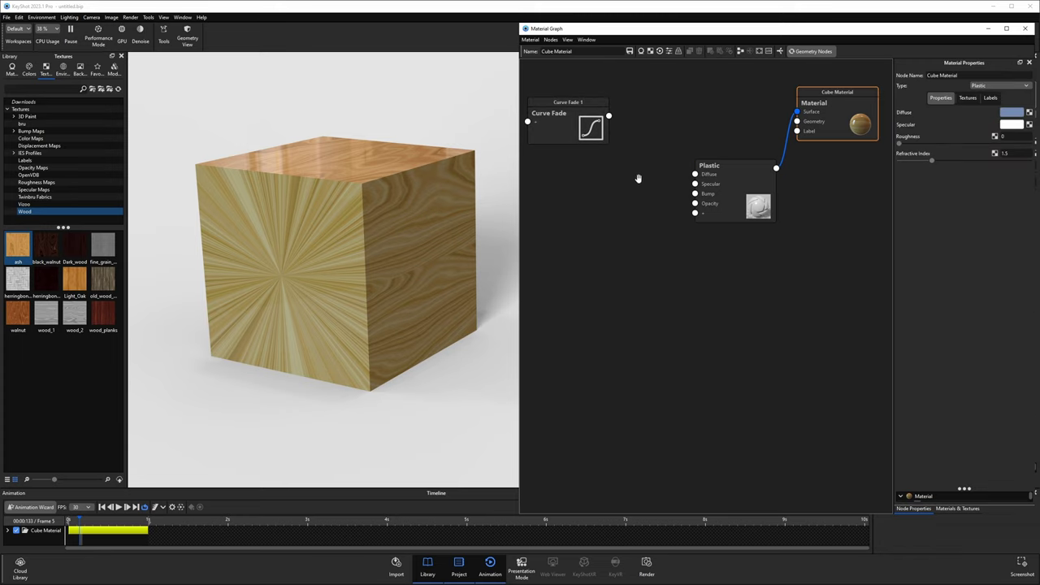
{"action": "right_click", "coordinate": [615, 196]}
{"action": "mouse_move", "coordinate": [627, 217]}
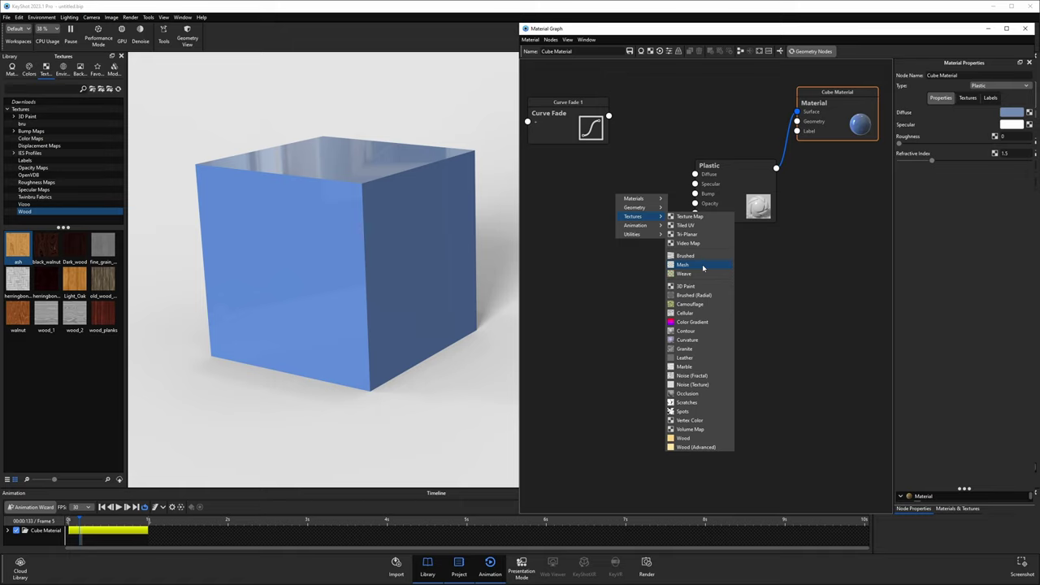
{"action": "left_click", "coordinate": [707, 446]}
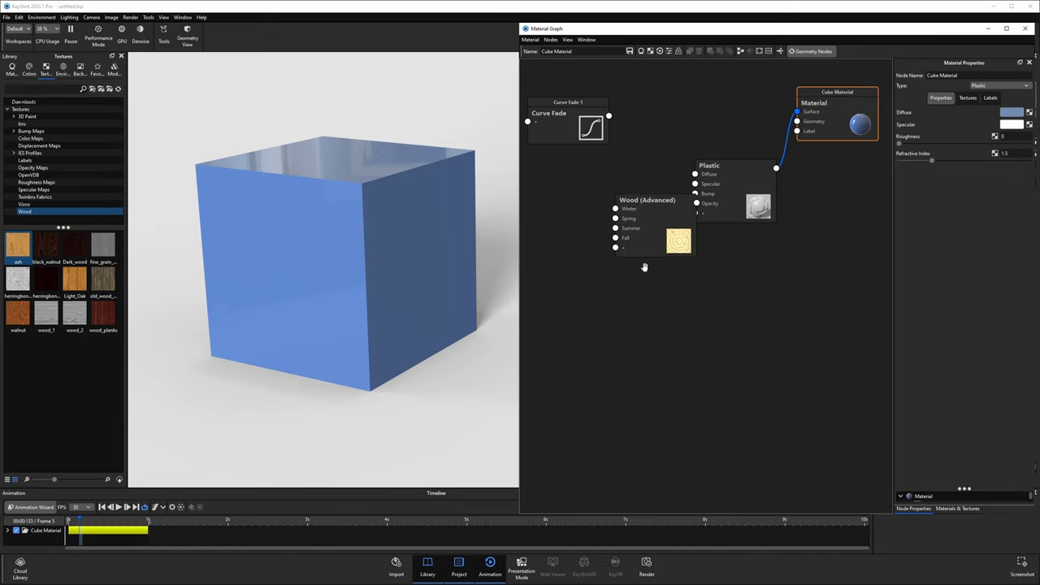
{"action": "left_click_drag", "start_coordinate": [674, 208], "coordinate": [695, 174]}
{"action": "left_click", "coordinate": [627, 234]}
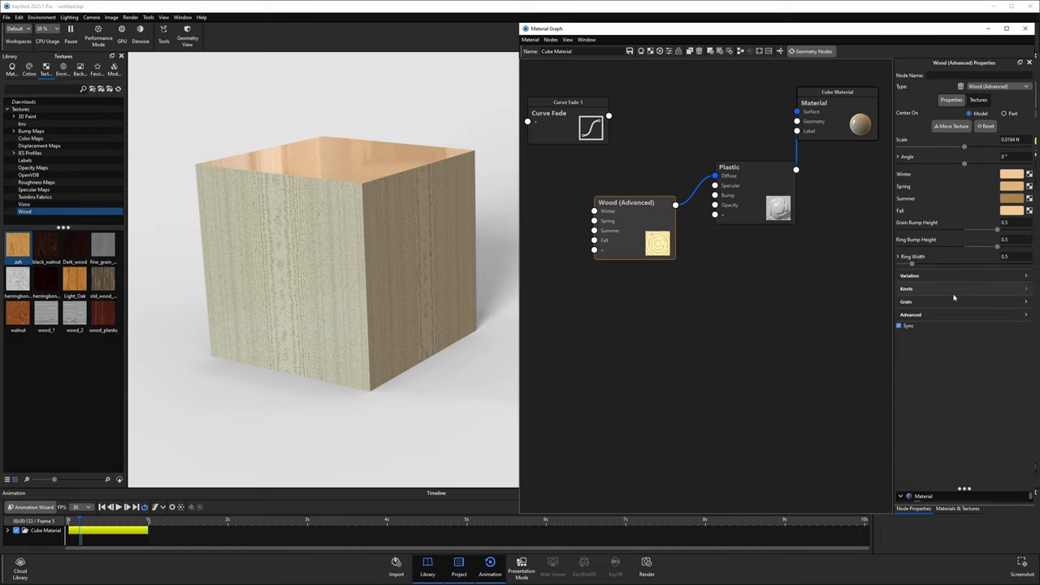
- Try linking Curve Fade to the wood node's inputs, then cancel and reposition the nodes
{"action": "left_click_drag", "start_coordinate": [608, 116], "coordinate": [637, 228]}
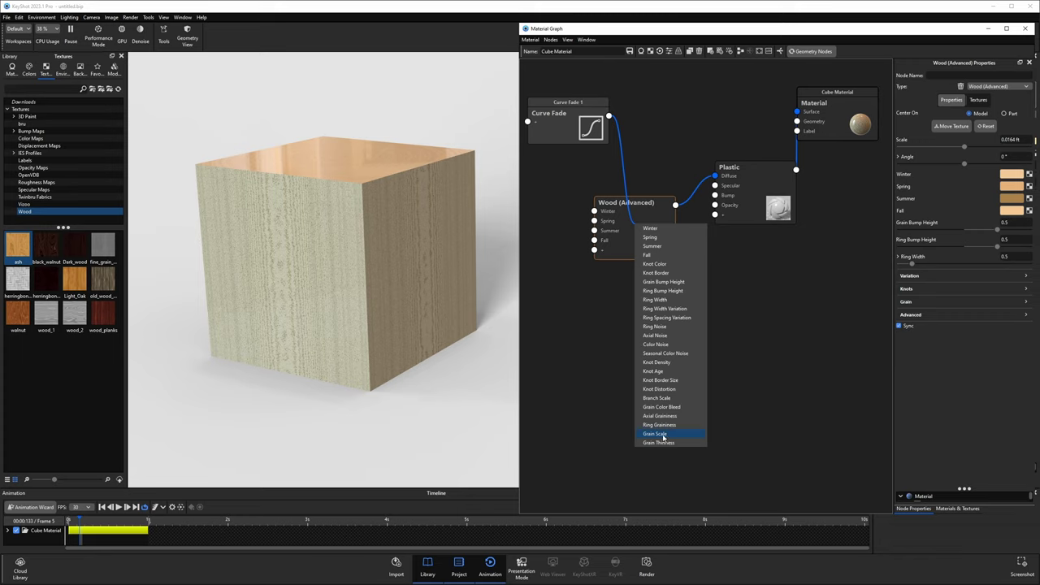
{"action": "left_click", "coordinate": [553, 122]}
{"action": "left_click_drag", "start_coordinate": [553, 122], "coordinate": [566, 148]}
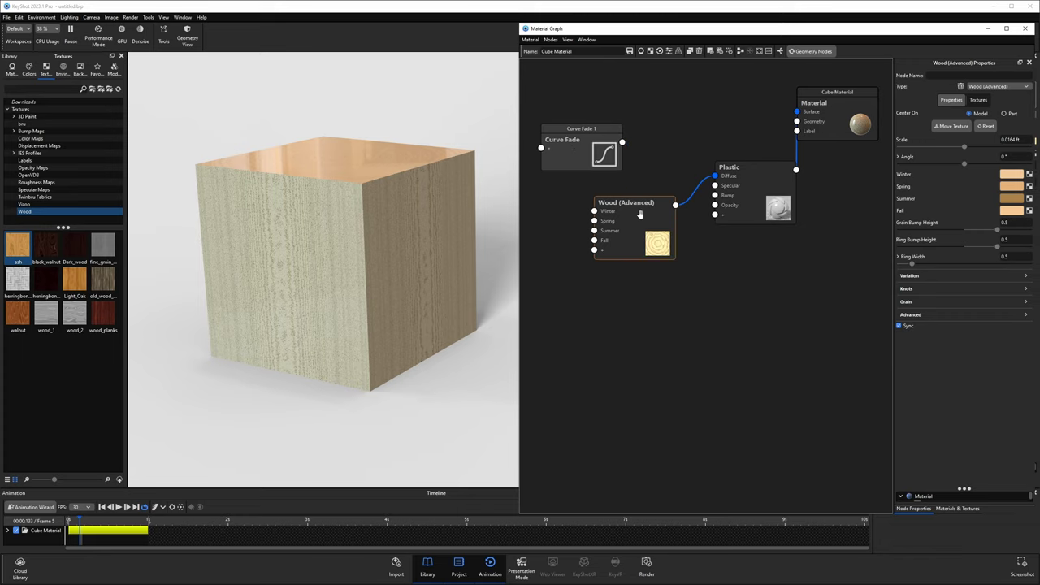
{"action": "left_click_drag", "start_coordinate": [639, 215], "coordinate": [653, 201]}
{"action": "left_click_drag", "start_coordinate": [621, 142], "coordinate": [656, 220]}
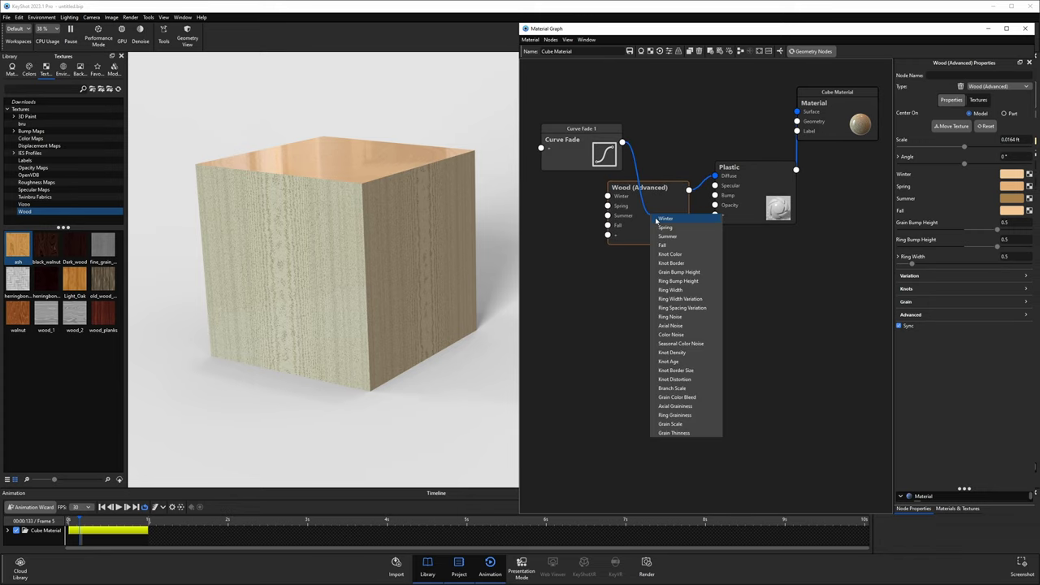
{"action": "left_click", "coordinate": [609, 264]}
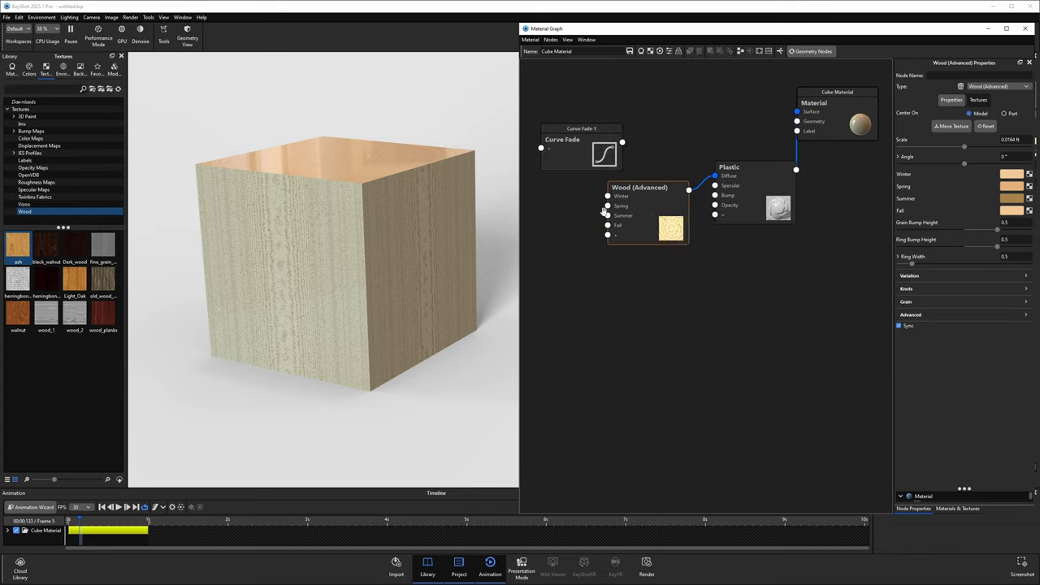
{"action": "mouse_move", "coordinate": [581, 140]}
{"action": "left_mouse_down"}
{"action": "mouse_move", "coordinate": [588, 123]}
{"action": "mouse_move", "coordinate": [587, 136]}
{"action": "left_mouse_up"}
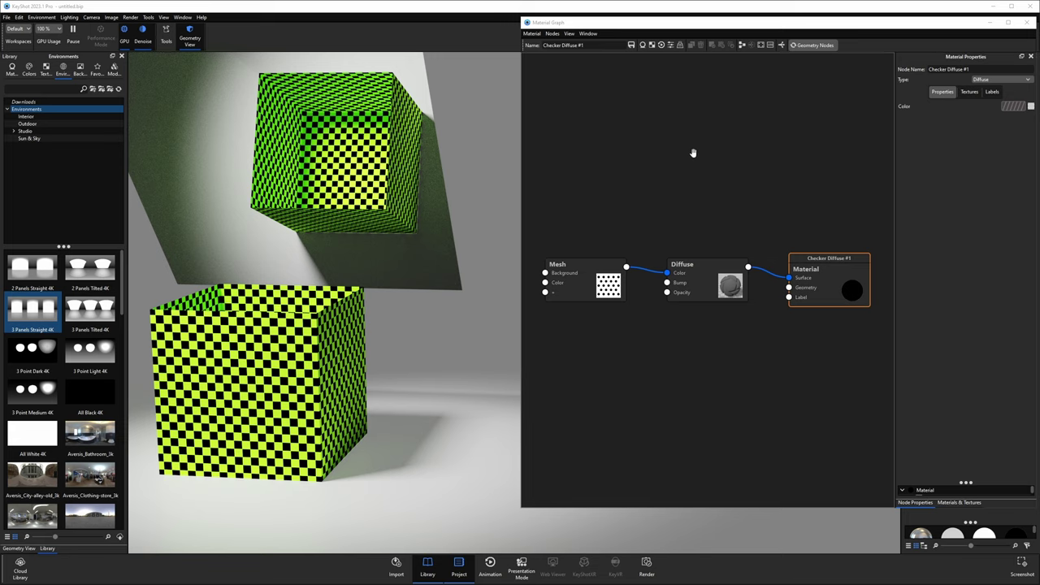
- Open the General page of the application preferences
{"action": "left_click", "coordinate": [19, 17]}
{"action": "left_click", "coordinate": [34, 95]}
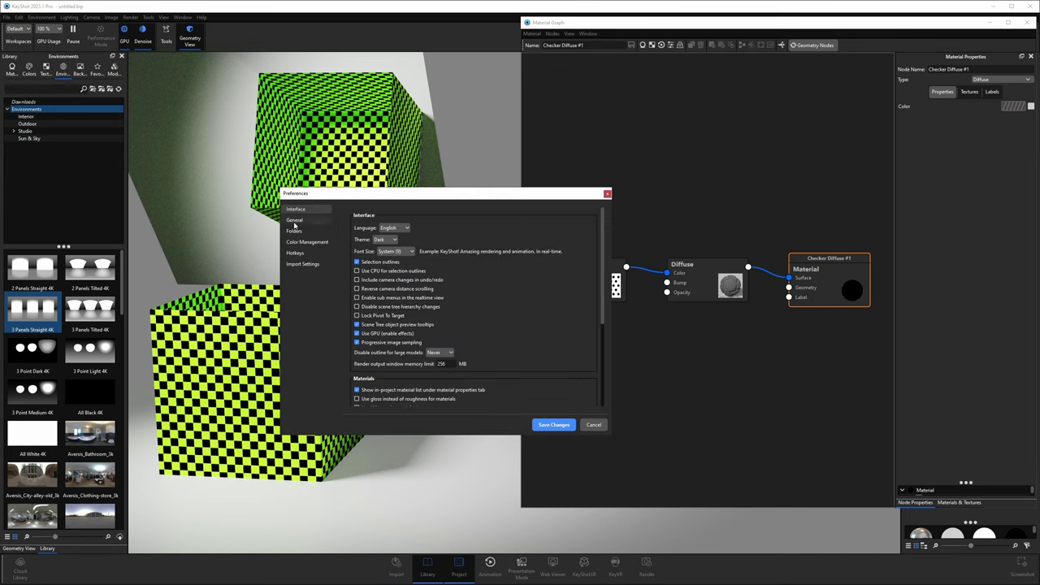
{"action": "left_click", "coordinate": [322, 223]}
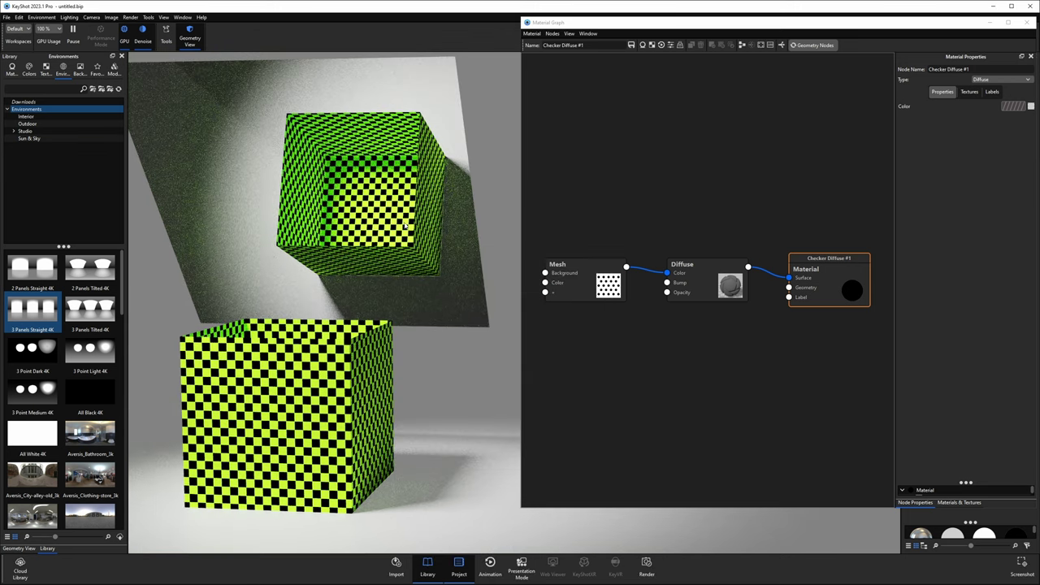
{"action": "scroll", "coordinate": [404, 225], "scroll_direction": "down", "scroll_amount": 10}
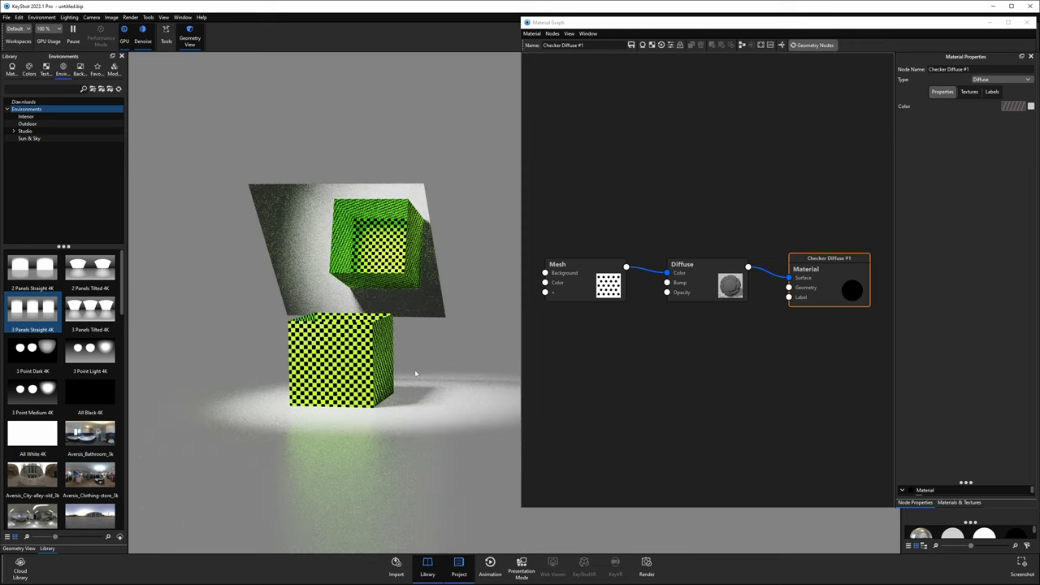
- Orbit and dolly the camera closer to the two checker cubes
{"action": "left_click_drag", "start_coordinate": [357, 341], "coordinate": [368, 379]}
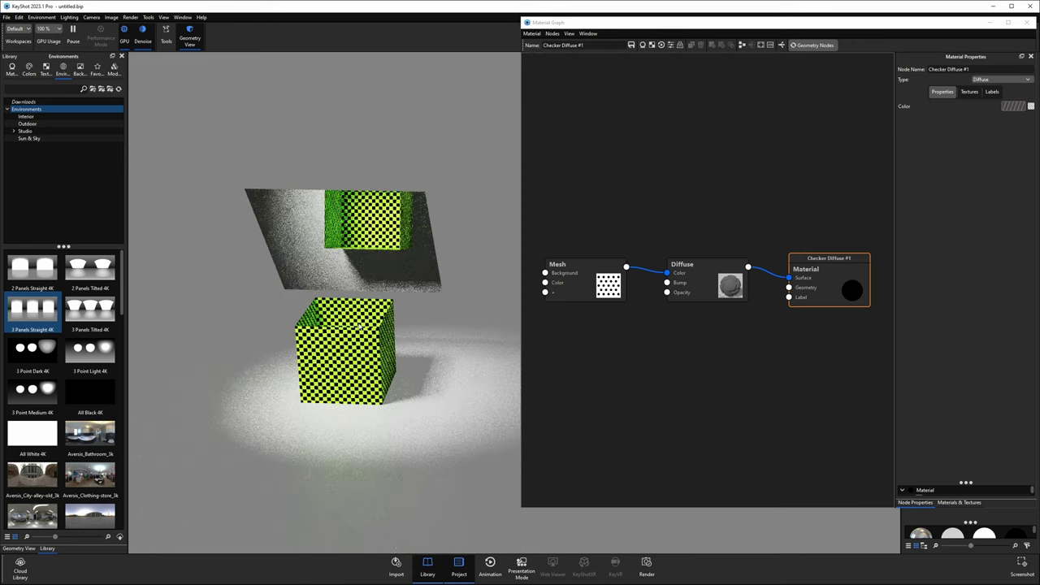
{"action": "left_click_drag", "start_coordinate": [373, 319], "coordinate": [374, 304]}
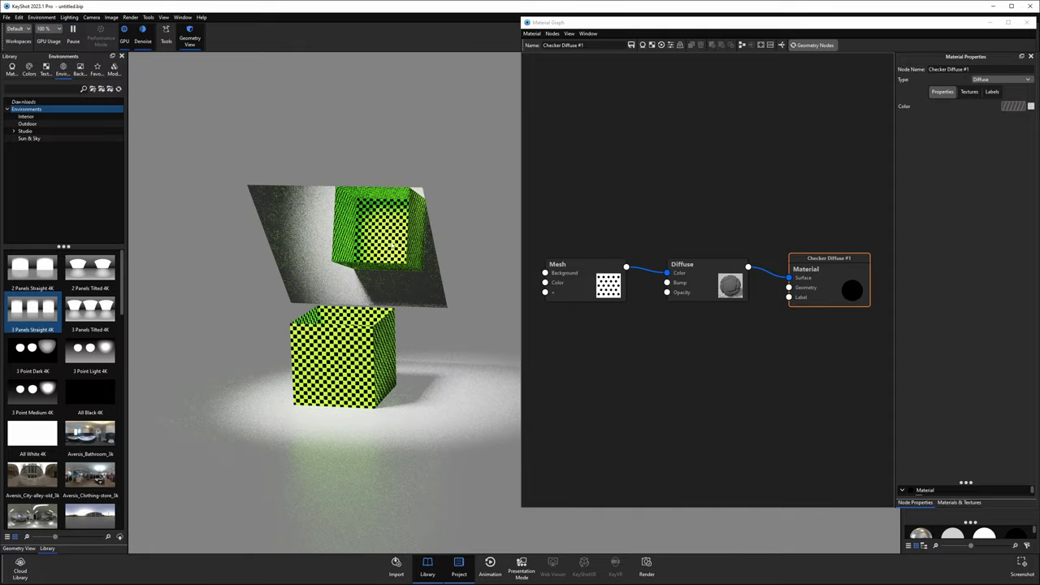
{"action": "left_click_drag", "start_coordinate": [451, 333], "coordinate": [528, 255]}
- Add a Utilities > Ray Mask node, wire it into Diffuse Opacity, and place it below Mesh
{"action": "right_click", "coordinate": [593, 126]}
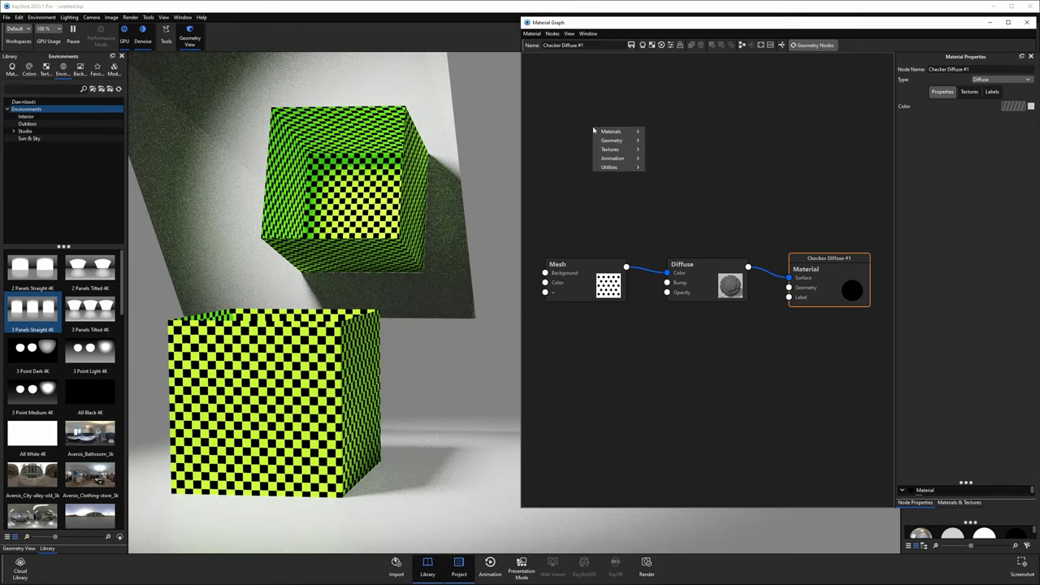
{"action": "mouse_move", "coordinate": [611, 167]}
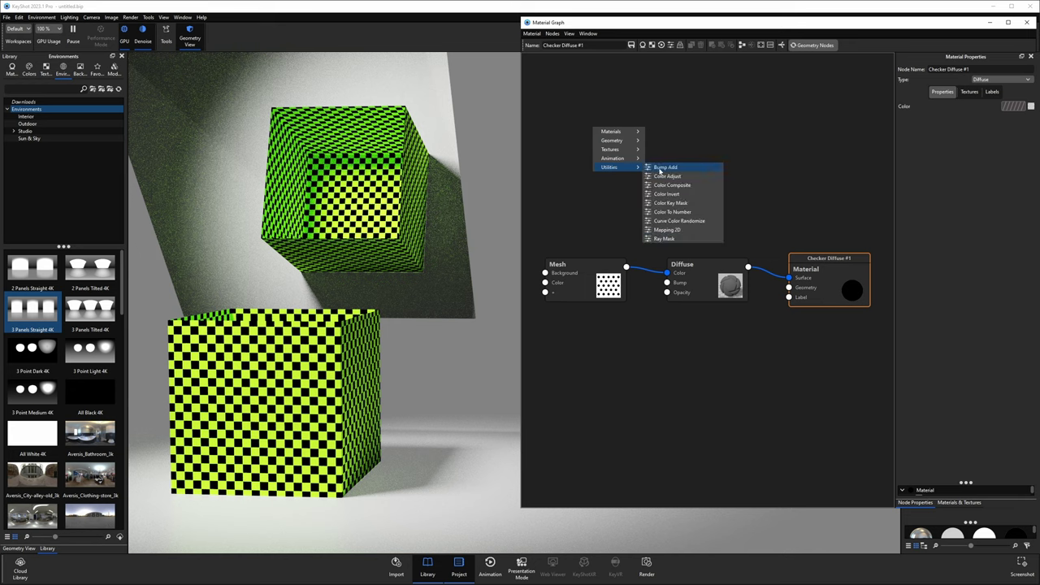
{"action": "left_click", "coordinate": [663, 238]}
{"action": "left_click_drag", "start_coordinate": [618, 140], "coordinate": [580, 169]}
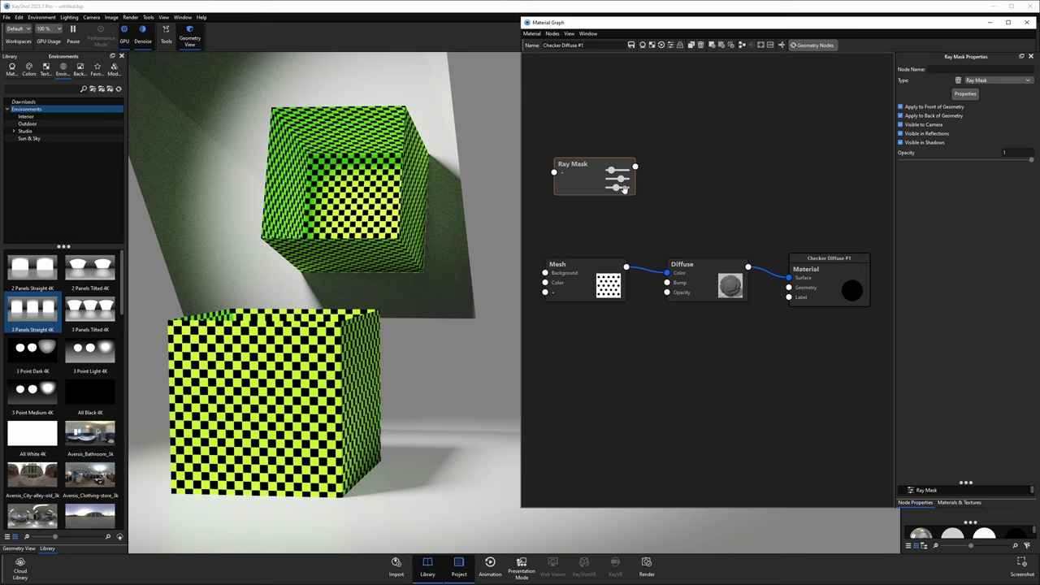
{"action": "left_click_drag", "start_coordinate": [634, 166], "coordinate": [667, 292]}
{"action": "left_click_drag", "start_coordinate": [584, 171], "coordinate": [574, 329]}
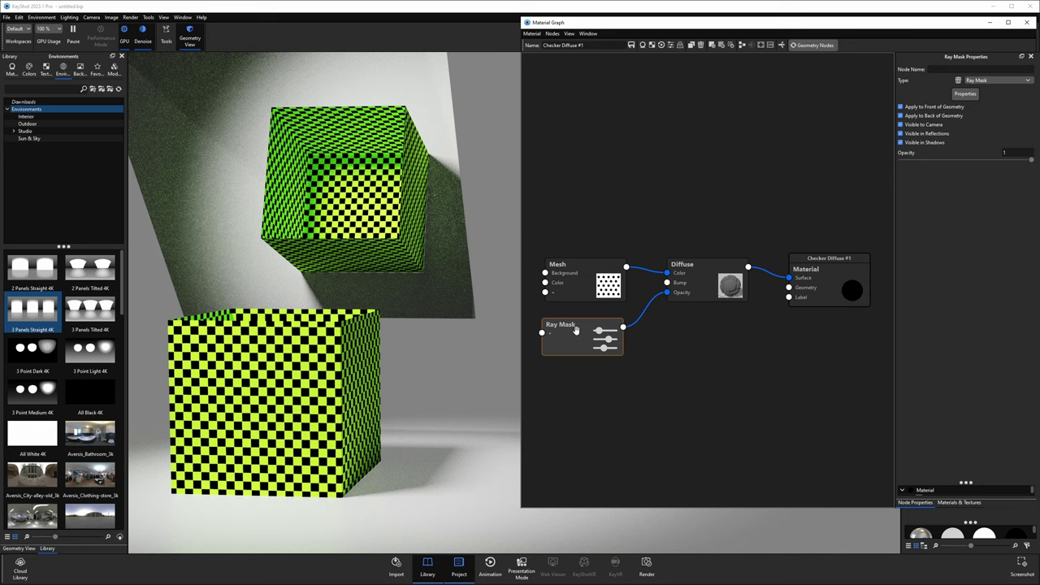
{"action": "left_click", "coordinate": [900, 106]}
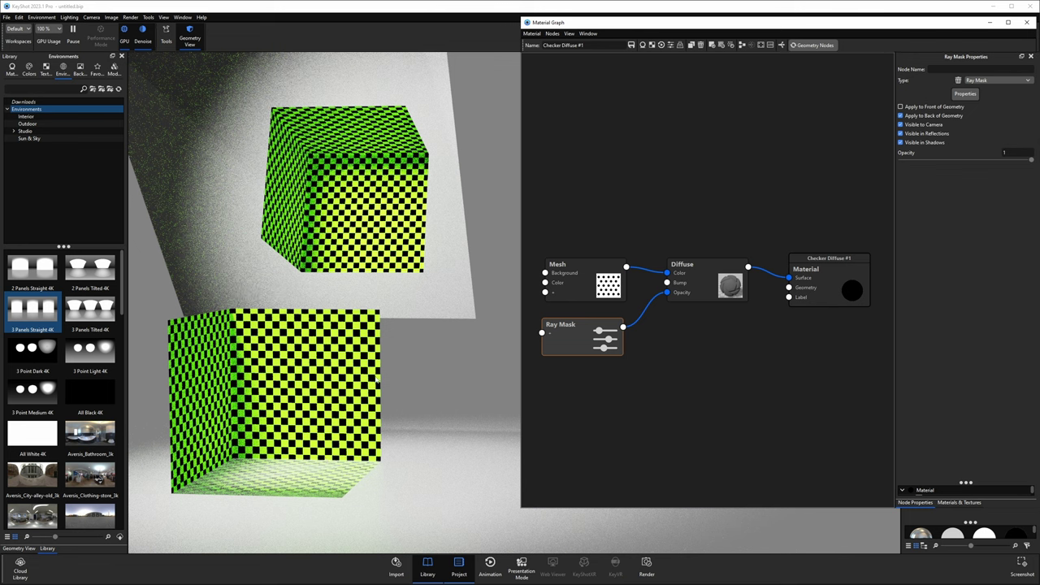
{"action": "left_click", "coordinate": [900, 107]}
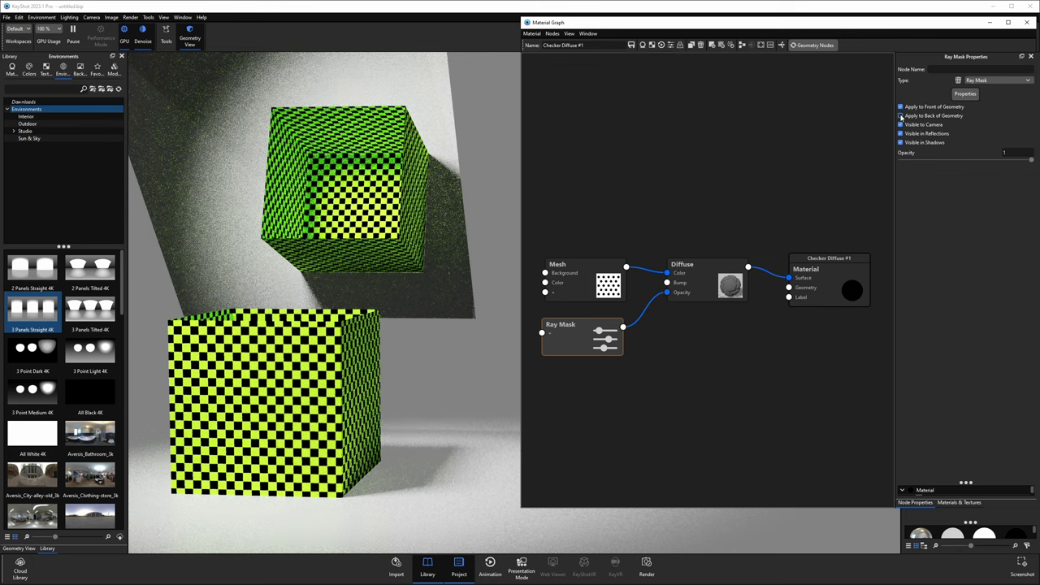
{"action": "left_click", "coordinate": [901, 116]}
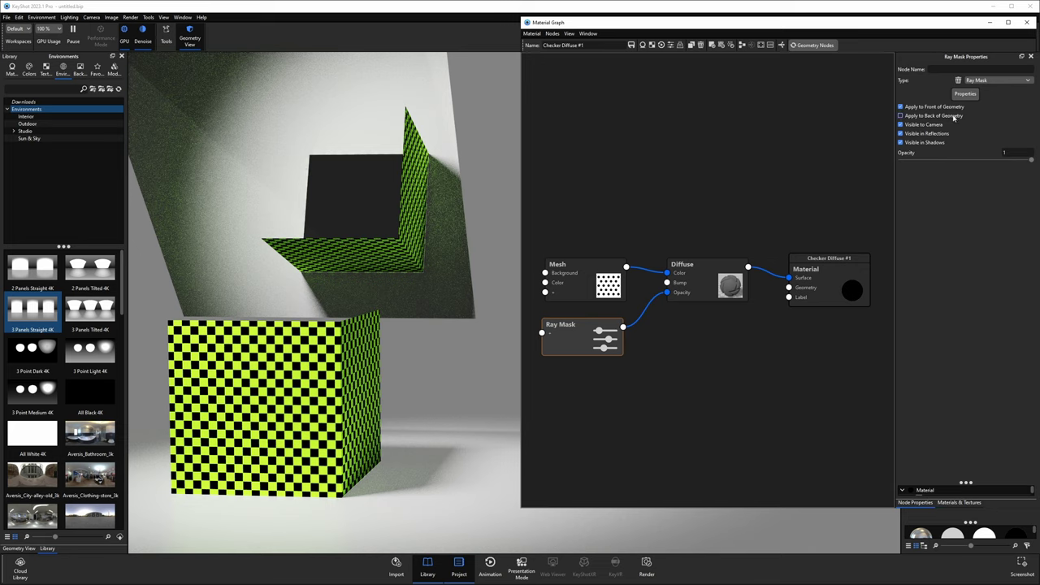
{"action": "left_click", "coordinate": [900, 115]}
{"action": "left_click", "coordinate": [900, 125]}
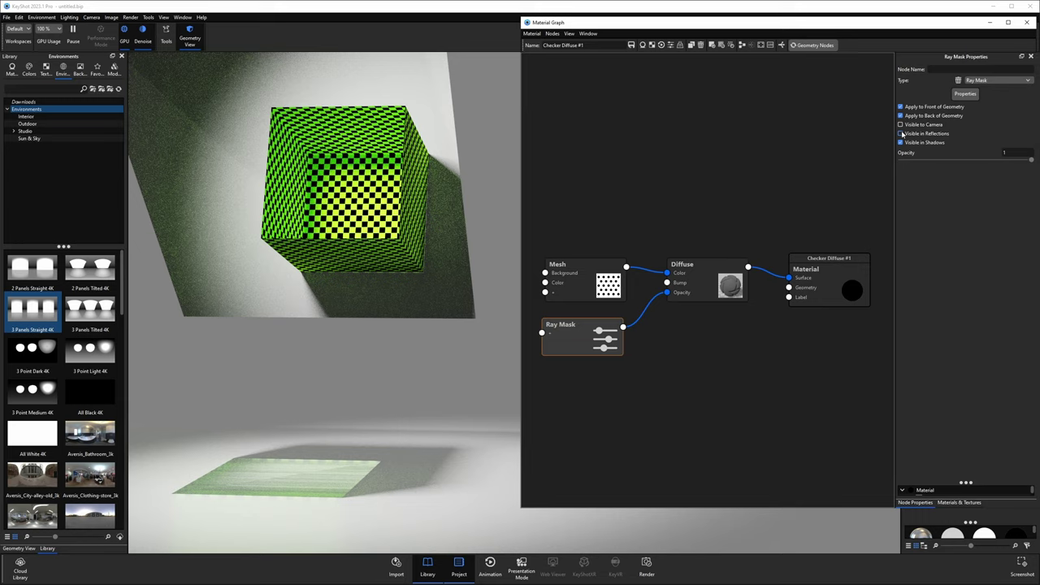
{"action": "left_click", "coordinate": [901, 133]}
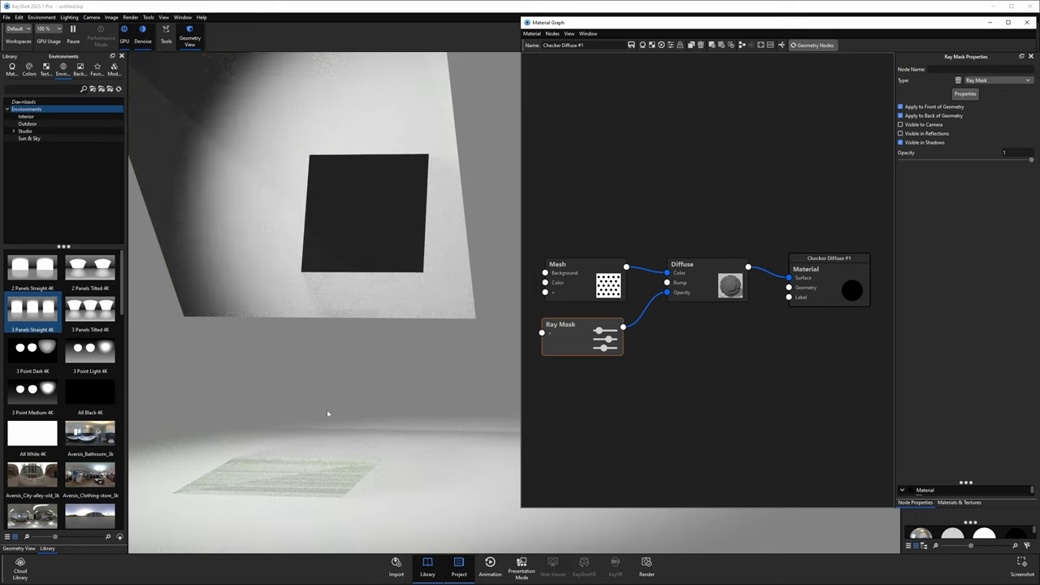
{"action": "left_click", "coordinate": [901, 142]}
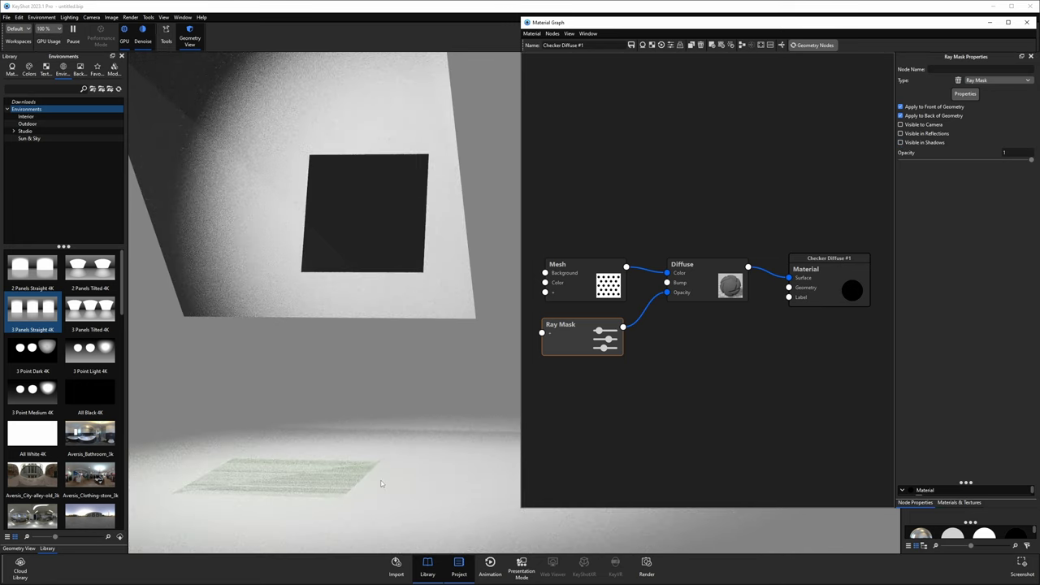
{"action": "left_click", "coordinate": [900, 133]}
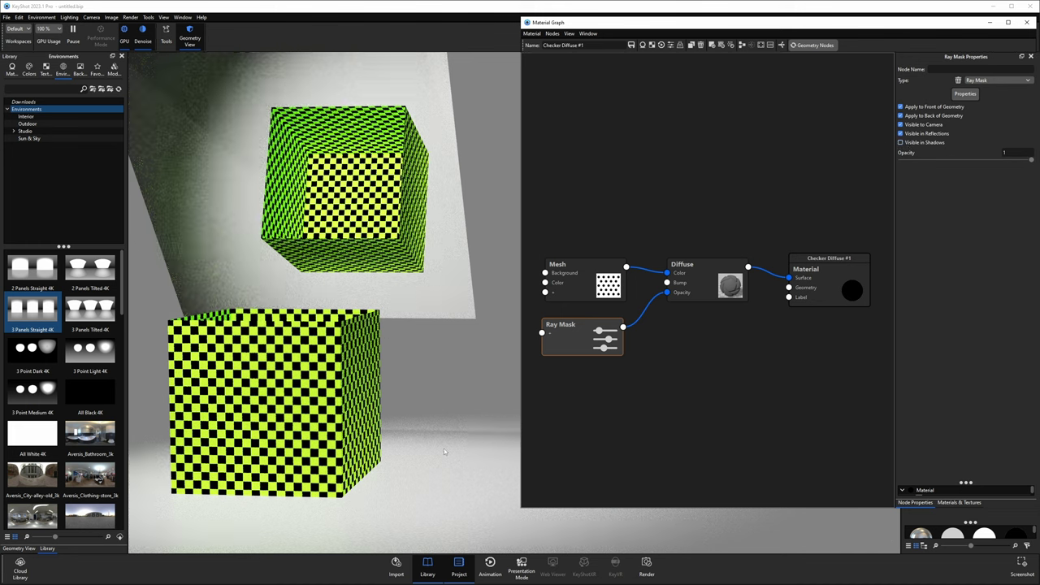
{"action": "left_click", "coordinate": [901, 143]}
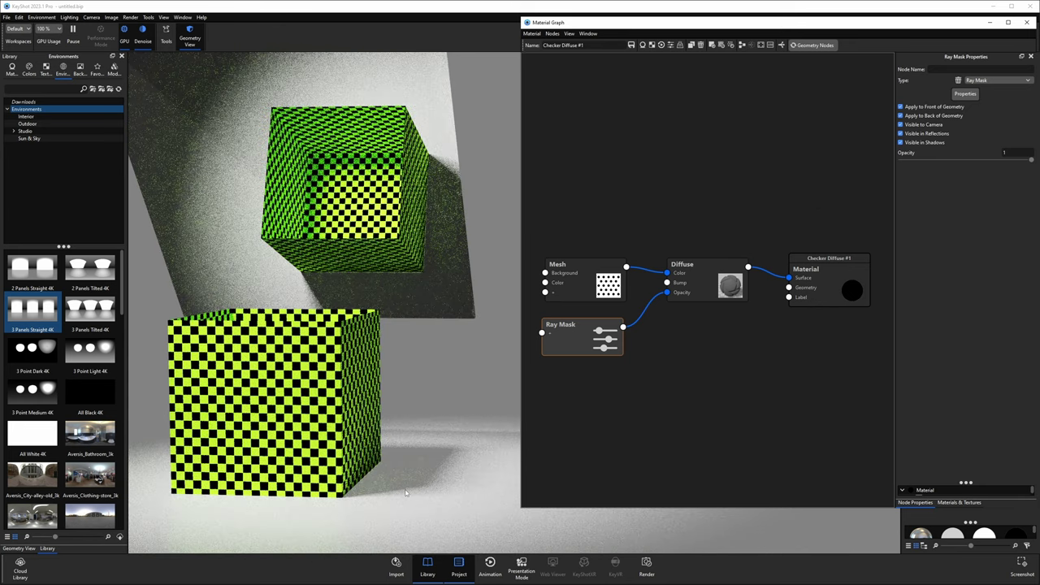
{"action": "left_click", "coordinate": [911, 143]}
{"action": "left_click", "coordinate": [911, 143]}
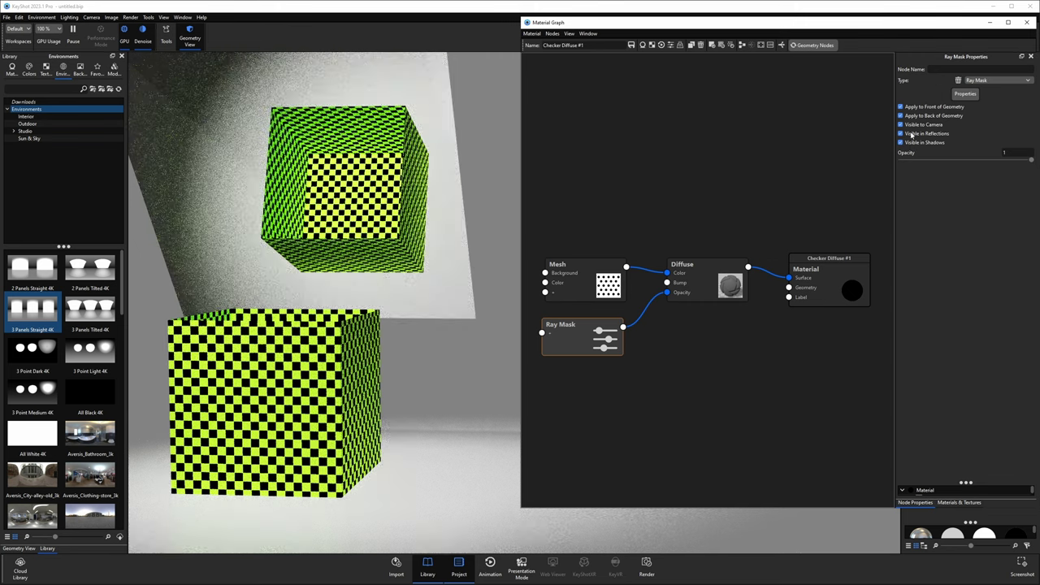
{"action": "left_click", "coordinate": [911, 134]}
{"action": "left_click", "coordinate": [911, 134]}
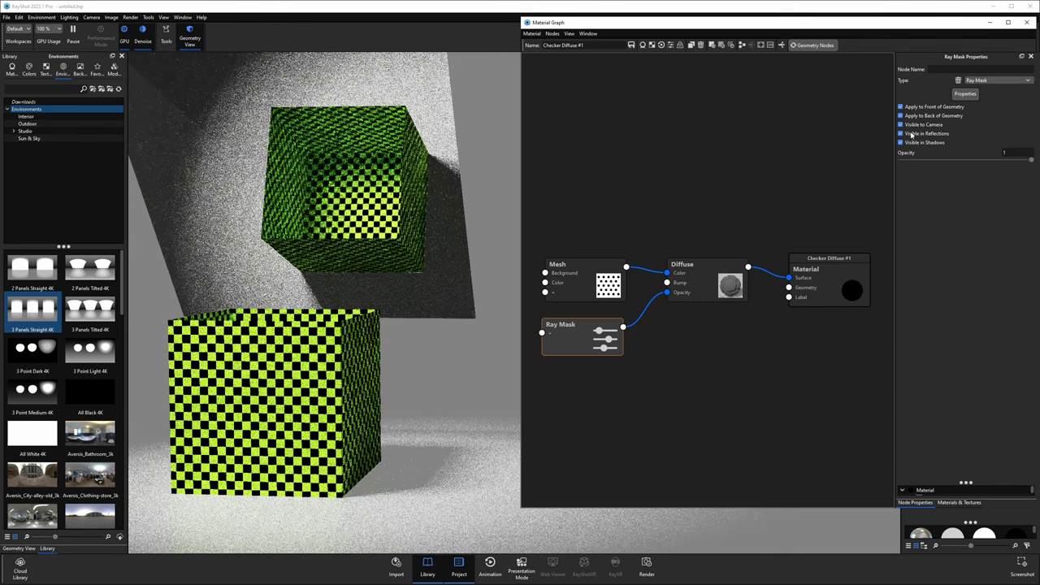
{"action": "left_click", "coordinate": [910, 125]}
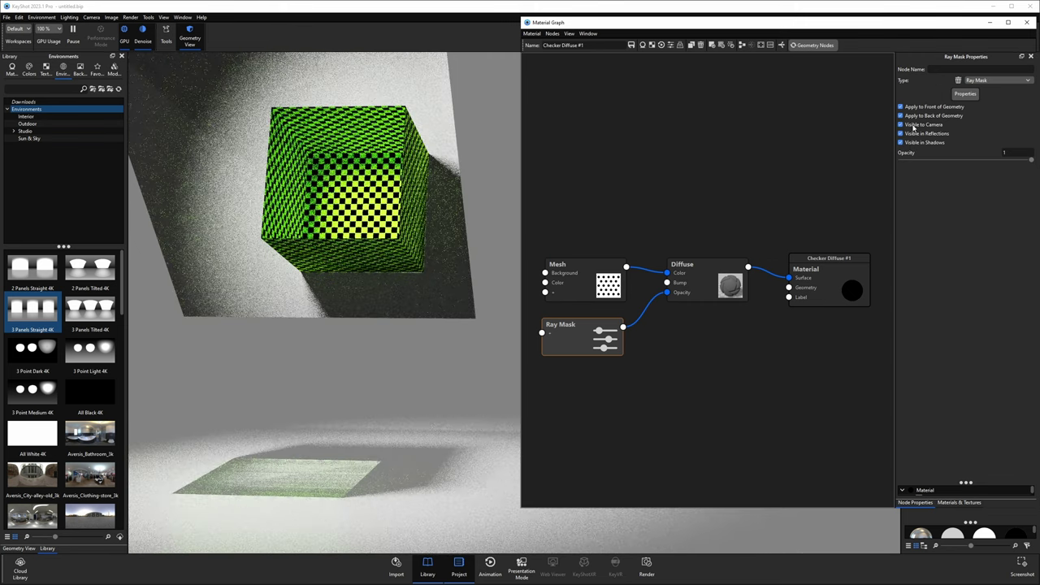
{"action": "left_click", "coordinate": [912, 125]}
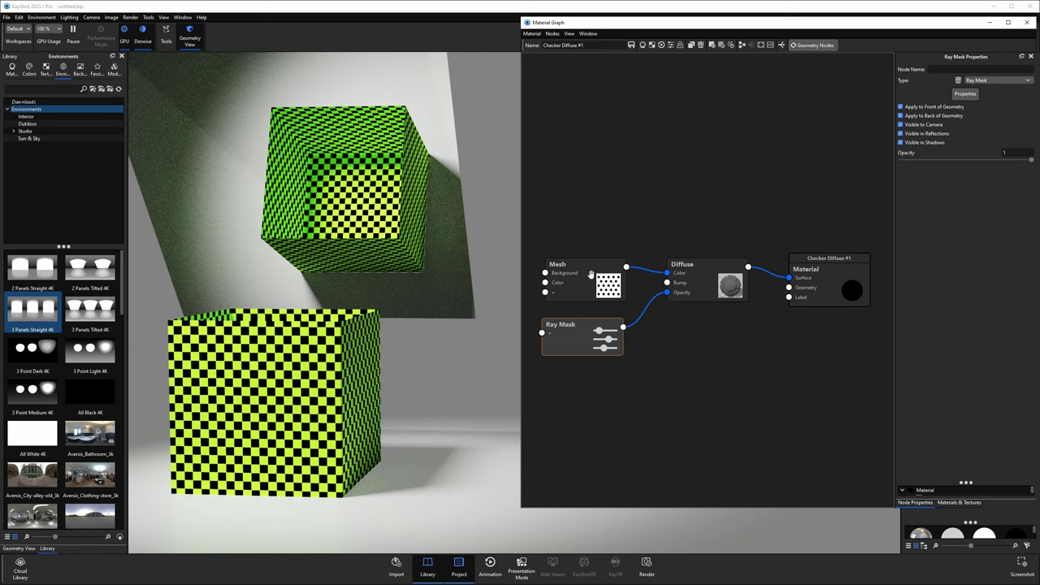
{"action": "mouse_move", "coordinate": [1031, 161]}
{"action": "left_mouse_down"}
{"action": "mouse_move", "coordinate": [916, 166]}
{"action": "mouse_move", "coordinate": [1035, 172]}
{"action": "left_mouse_up"}
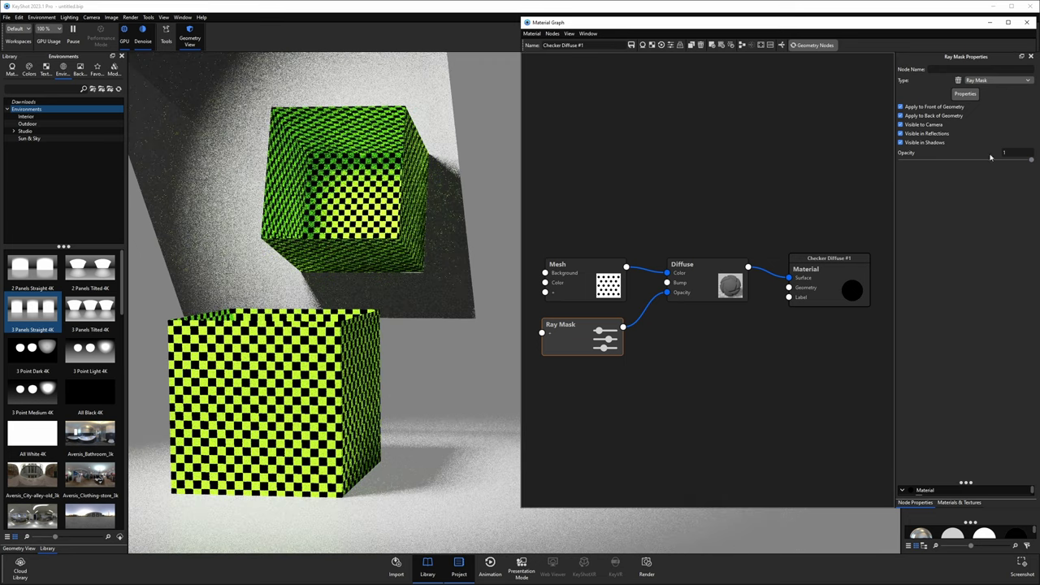
- Add an Animation > Curve Fade node and connect its output to the Ray Mask's Opacity
{"action": "right_click", "coordinate": [588, 152]}
{"action": "mouse_move", "coordinate": [624, 243]}
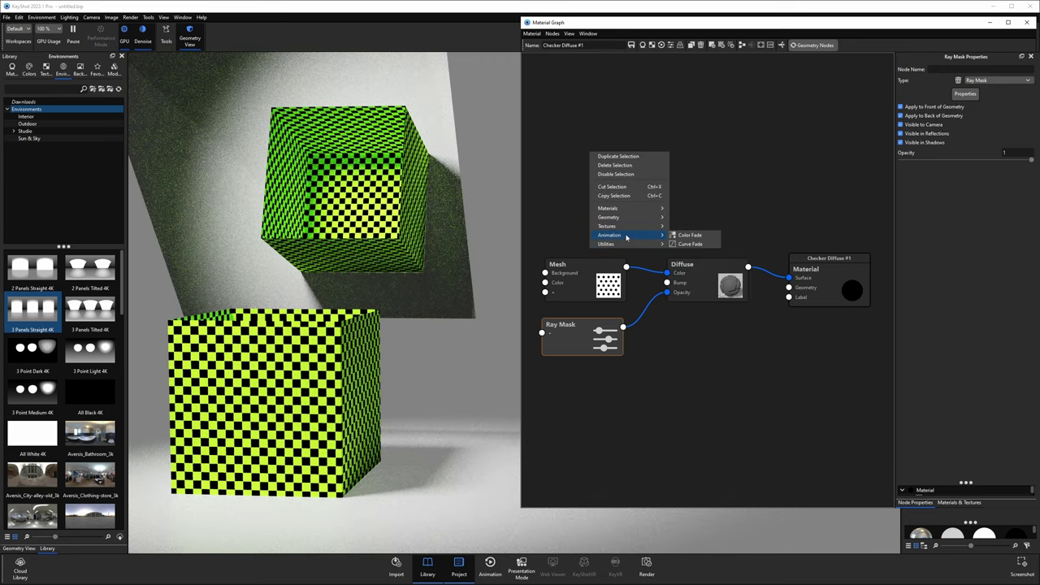
{"action": "left_click", "coordinate": [690, 244]}
{"action": "left_click_drag", "start_coordinate": [621, 167], "coordinate": [575, 342]}
{"action": "left_click", "coordinate": [585, 339]}
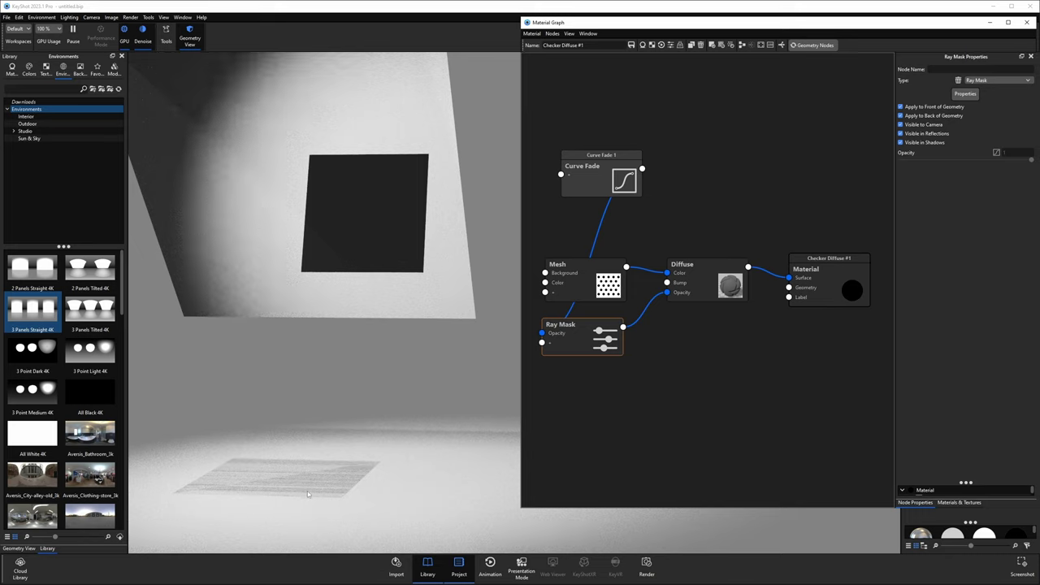
- Close the Material Graph and snap Cube_0 to the ground
{"action": "left_click", "coordinate": [1024, 22]}
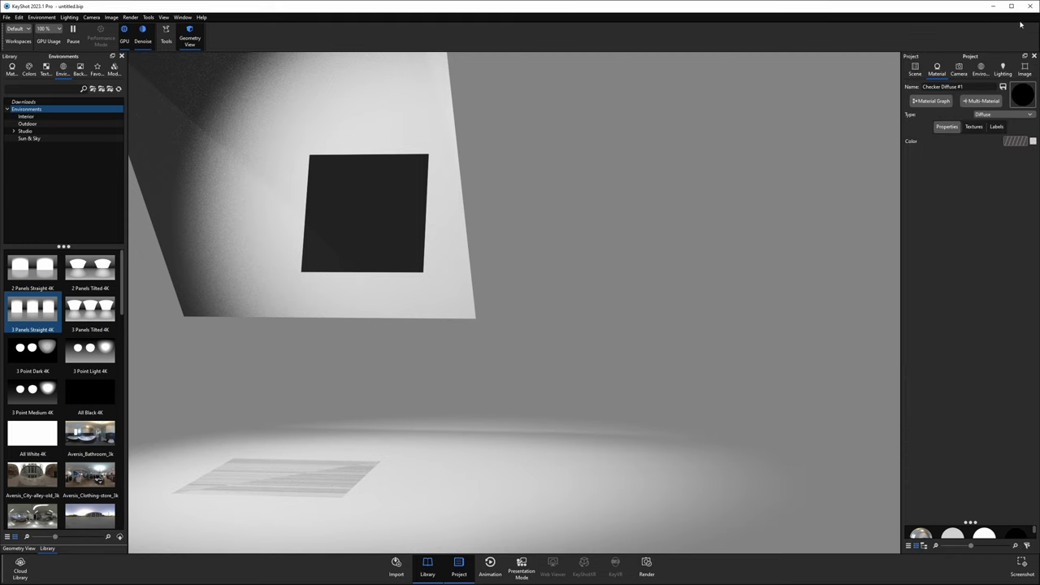
{"action": "left_click", "coordinate": [915, 68]}
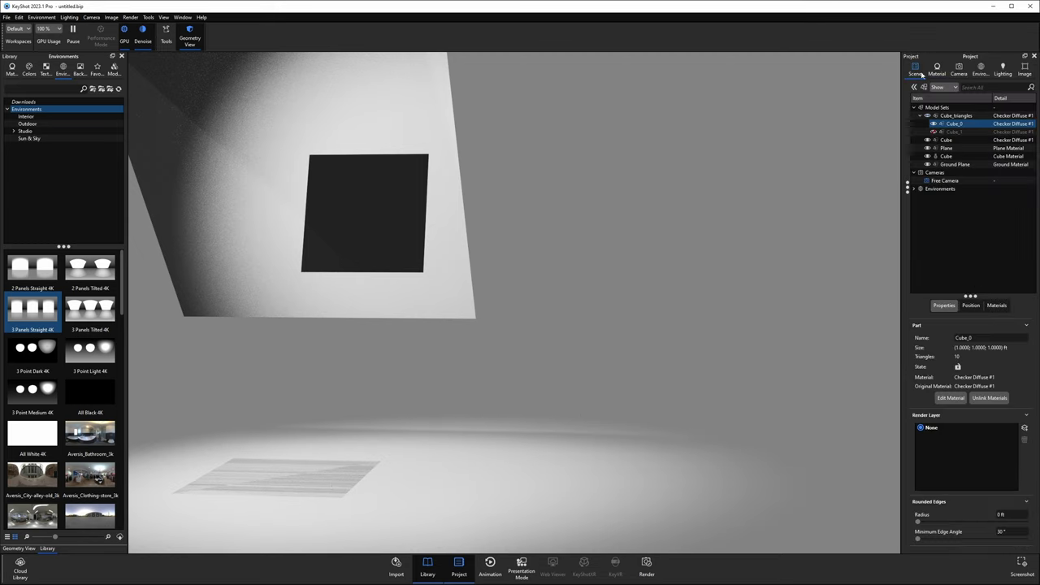
{"action": "left_click", "coordinate": [971, 306]}
{"action": "left_click", "coordinate": [946, 399]}
- Move Cube_0 up to a Y translation of 0.001 ft with the Move Tool
{"action": "left_click", "coordinate": [970, 324]}
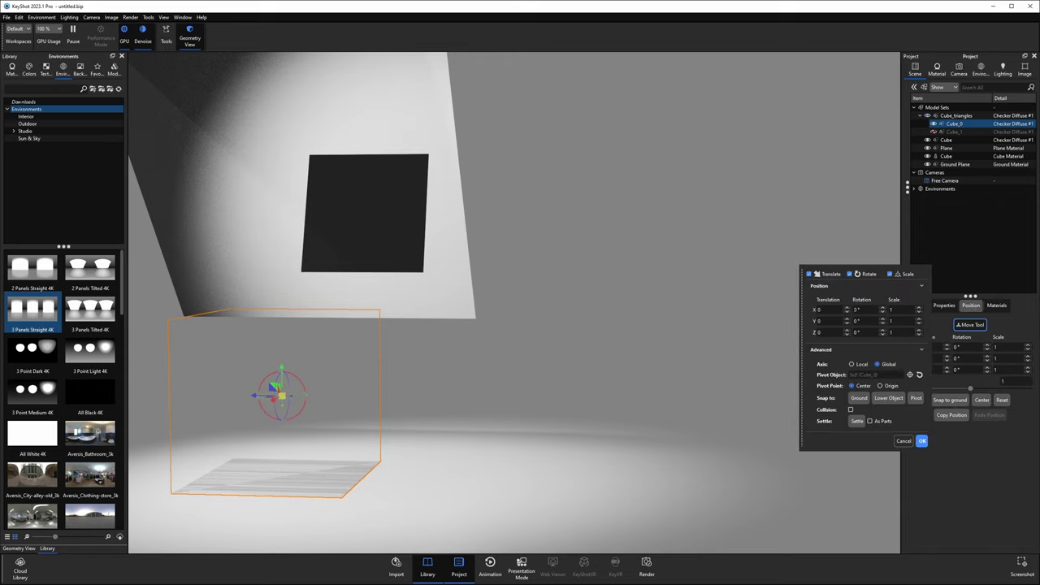
{"action": "left_click", "coordinate": [283, 367]}
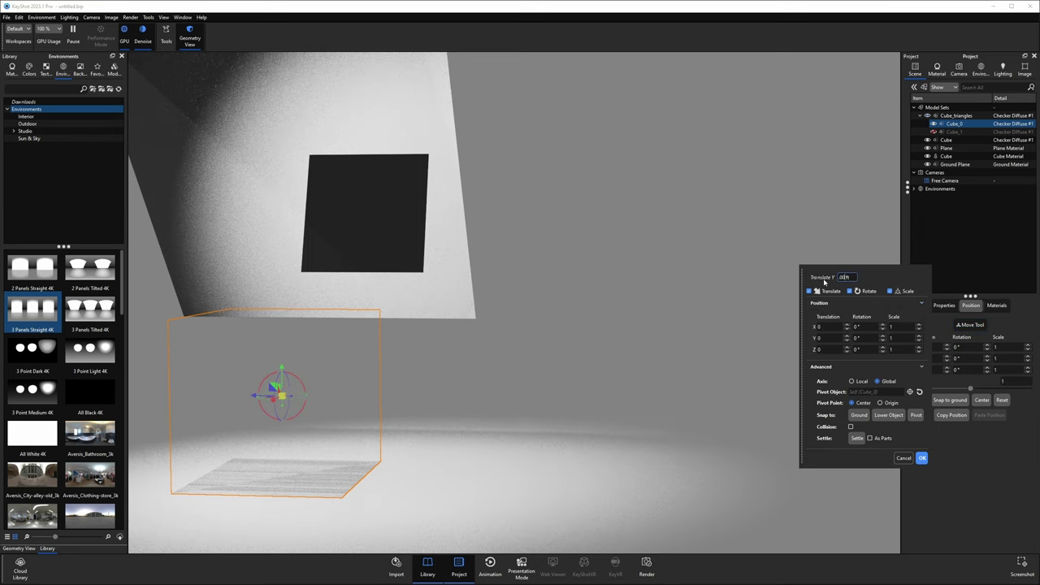
{"action": "key", "text": "Return"}
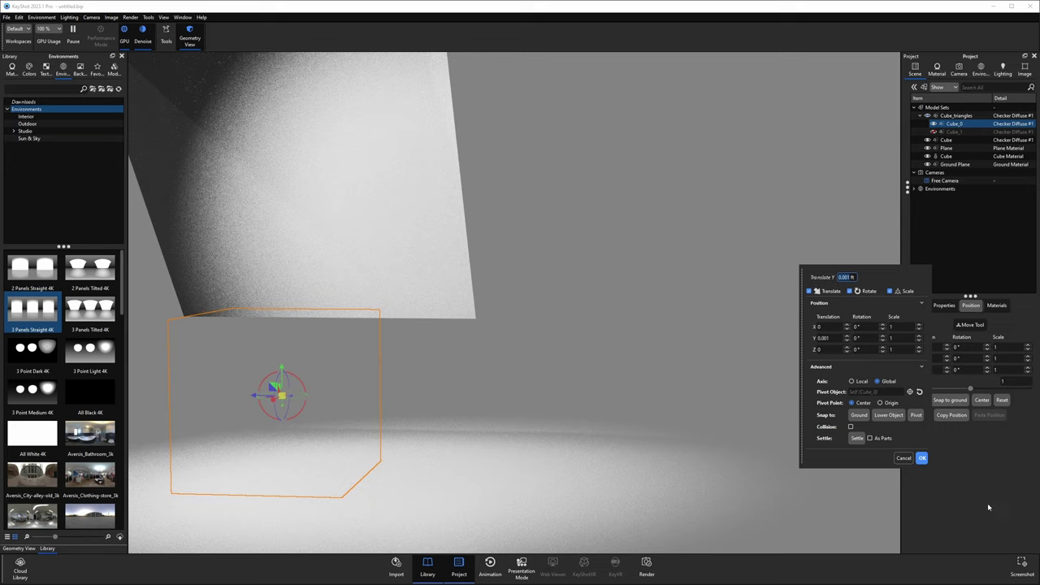
{"action": "left_click", "coordinate": [922, 458]}
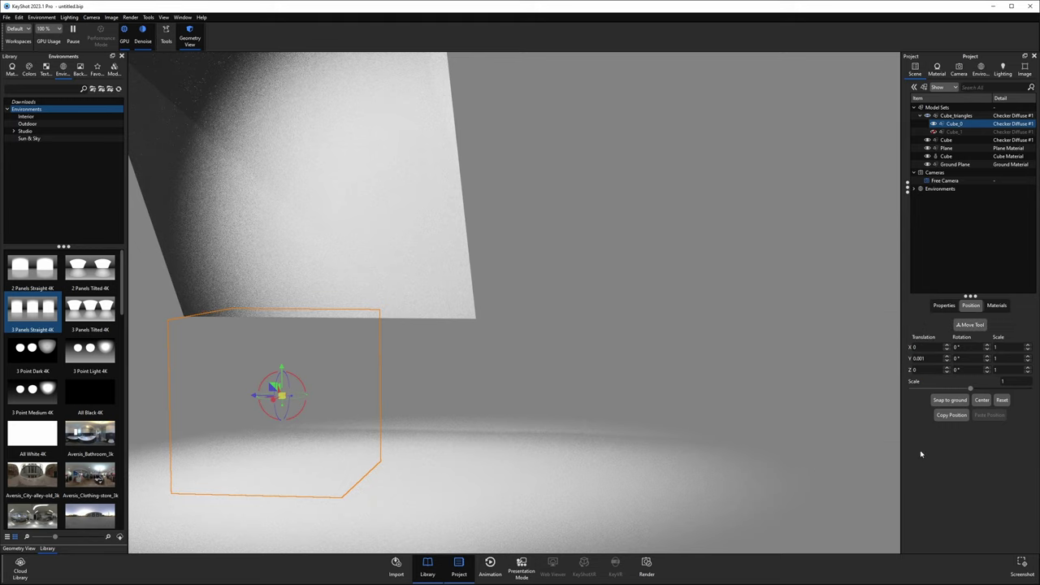
- Open Checker Diffuse #1's material graph and scrub the Curve Fade animation to its end
{"action": "left_click", "coordinate": [937, 69]}
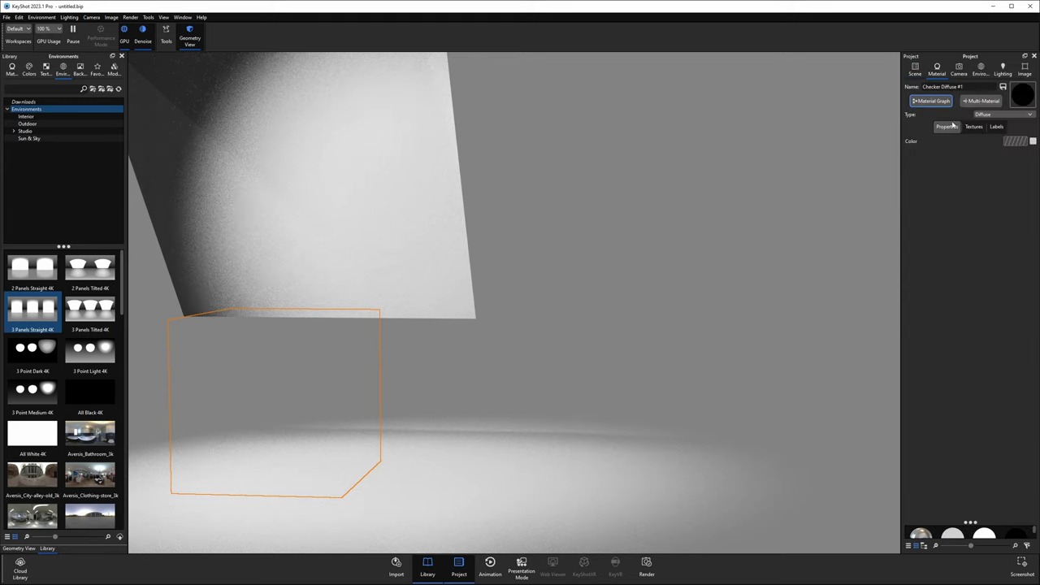
{"action": "left_click", "coordinate": [931, 103]}
{"action": "left_click", "coordinate": [593, 174]}
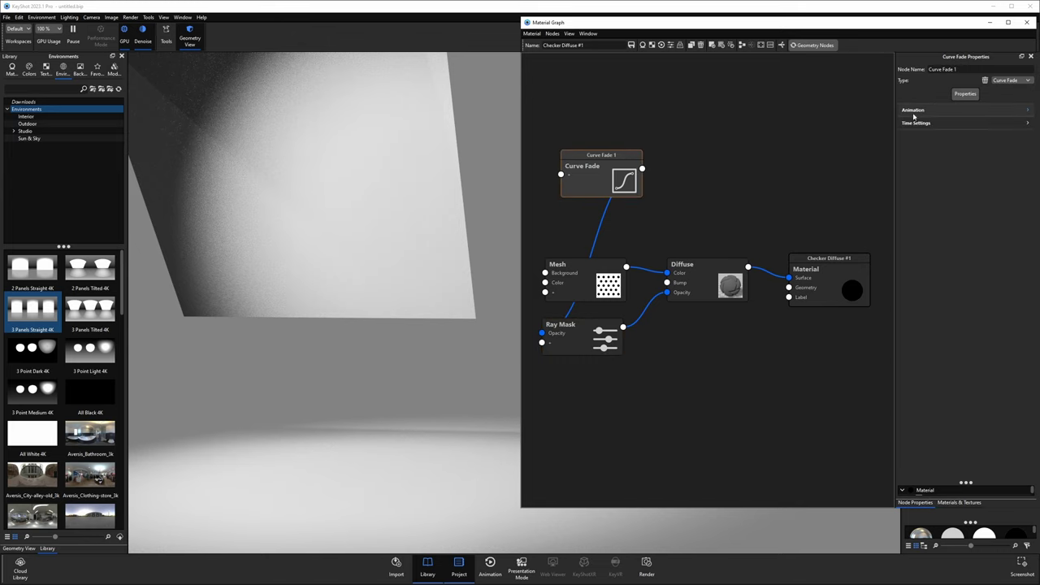
{"action": "left_click_drag", "start_coordinate": [911, 242], "coordinate": [987, 237]}
- Unlink Curve Fade from Ray Mask, delete the Curve Fade node, and nudge Ray Mask into place
{"action": "left_click_drag", "start_coordinate": [542, 332], "coordinate": [669, 207]}
{"action": "right_click", "coordinate": [624, 180]}
{"action": "left_click", "coordinate": [639, 180]}
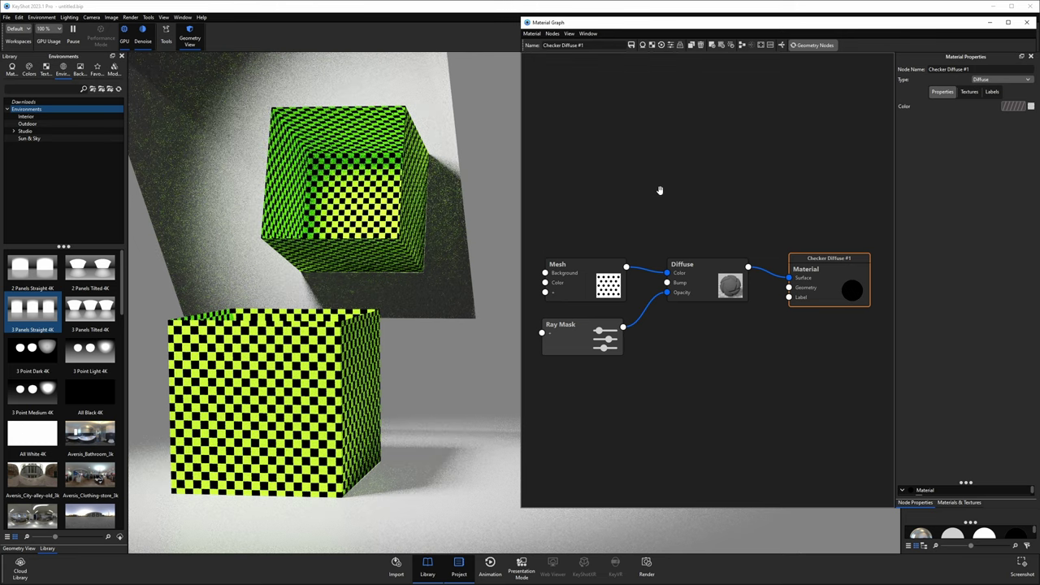
{"action": "left_click_drag", "start_coordinate": [580, 334], "coordinate": [591, 332]}
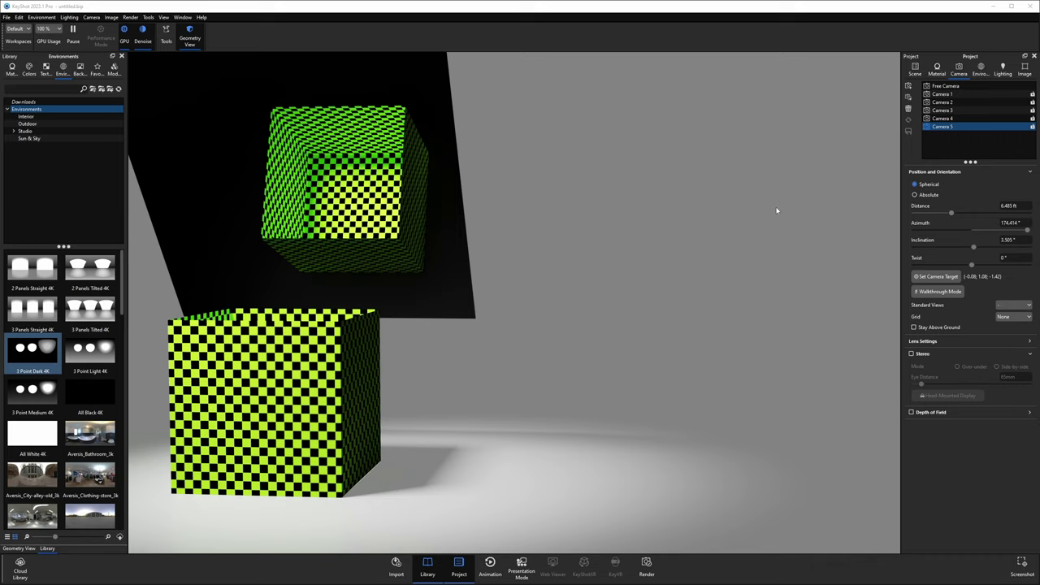
- Multi-select Cameras 2–5 and delete them, leaving only Camera 1
{"action": "left_click", "coordinate": [942, 95], "text": "ctrl"}
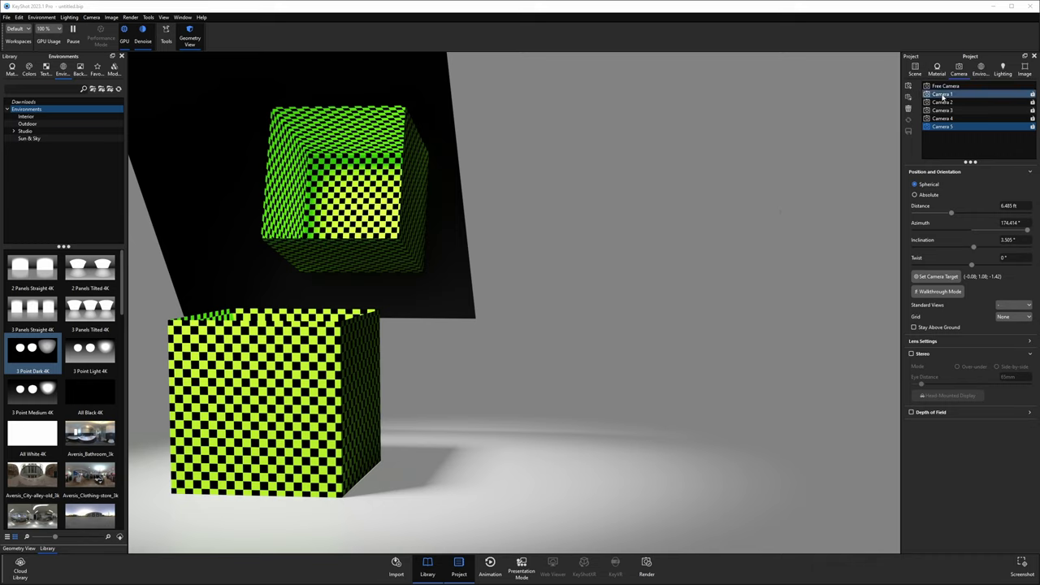
{"action": "left_click", "coordinate": [940, 103], "text": "shift"}
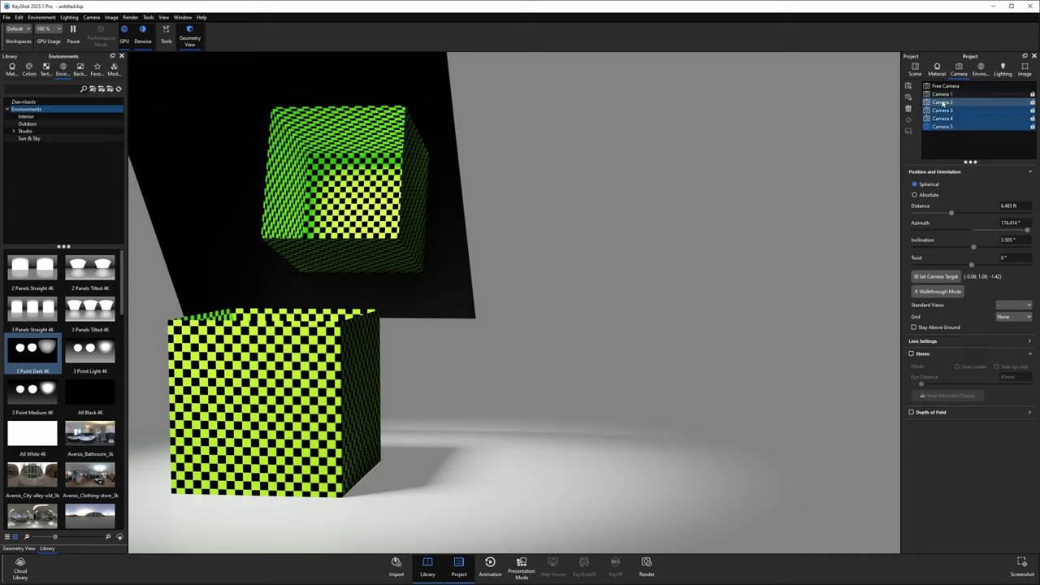
{"action": "right_click", "coordinate": [939, 105]}
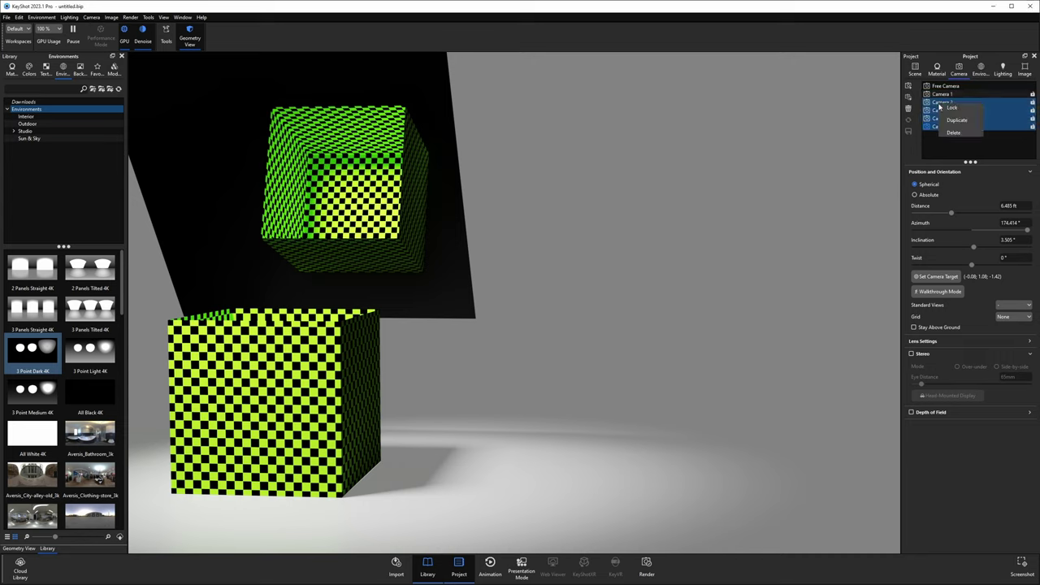
{"action": "left_click", "coordinate": [951, 134]}
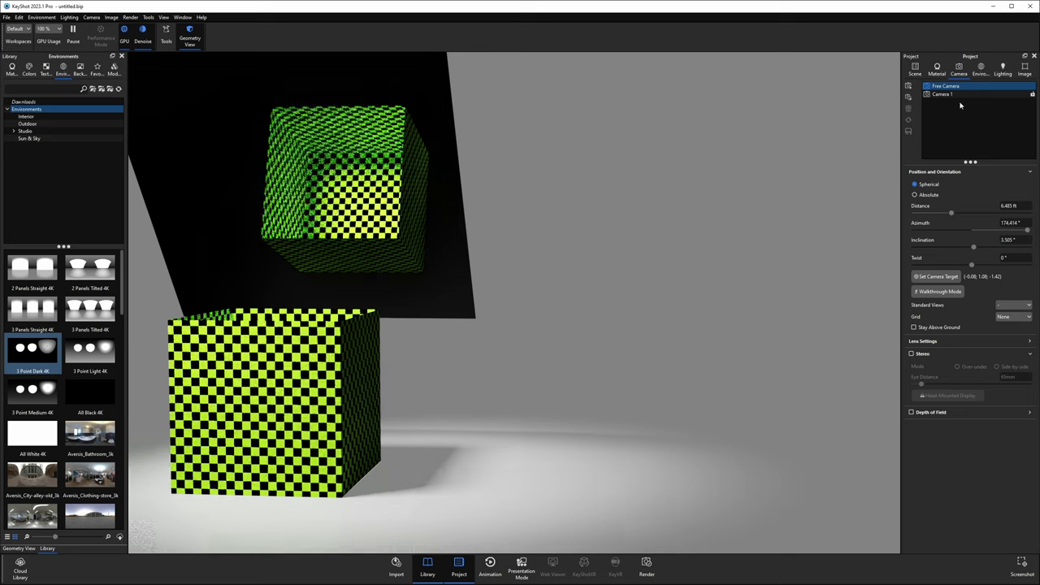
- Multi-select Image Styles 1–3 and delete them, keeping only the Default image style
{"action": "left_click", "coordinate": [981, 71]}
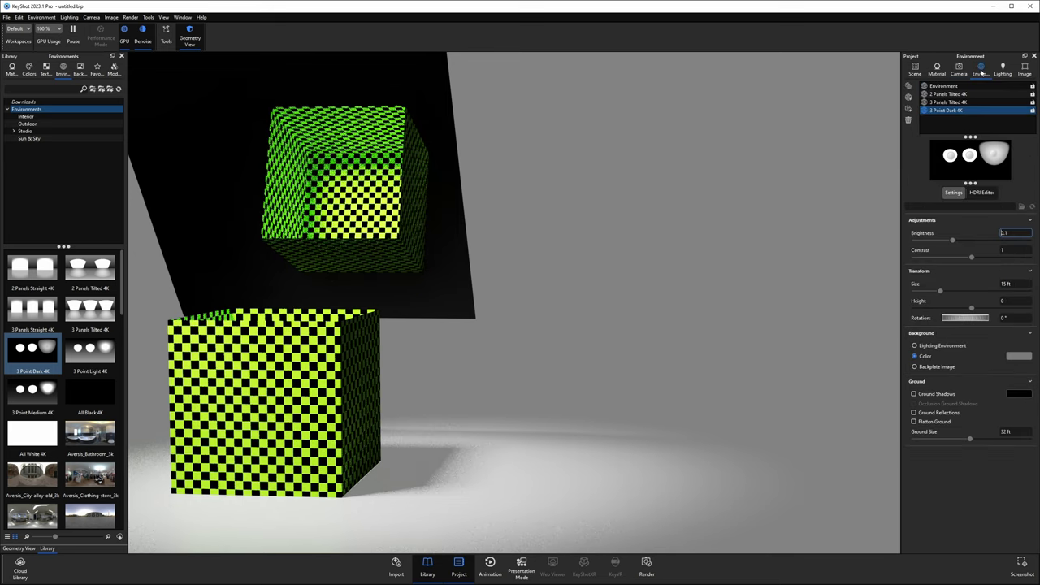
{"action": "left_click", "coordinate": [945, 95], "text": "ctrl"}
{"action": "left_click", "coordinate": [946, 96], "text": "shift"}
{"action": "right_click", "coordinate": [946, 96]}
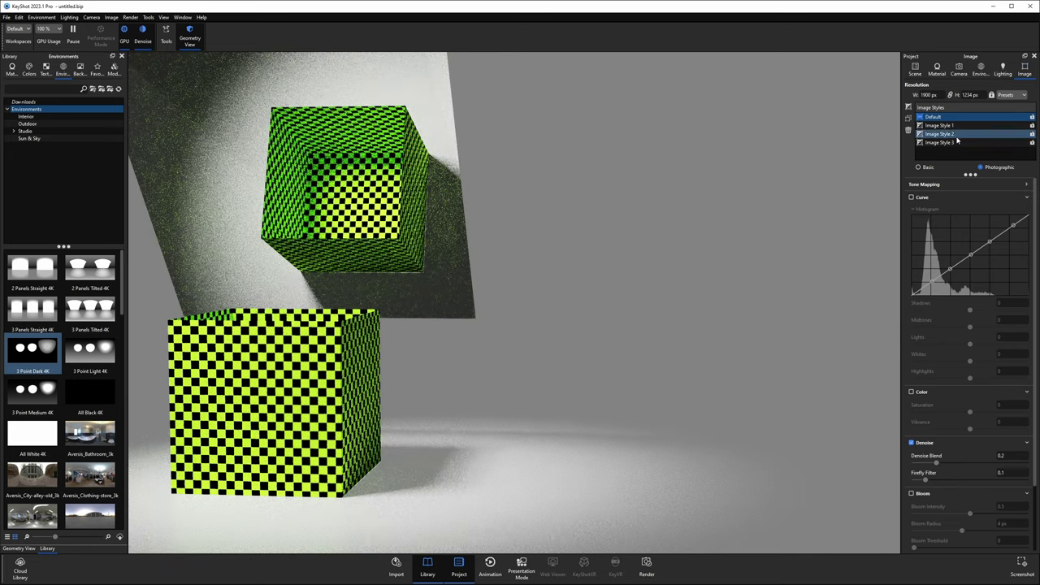
{"action": "left_click", "coordinate": [952, 125], "text": "shift"}
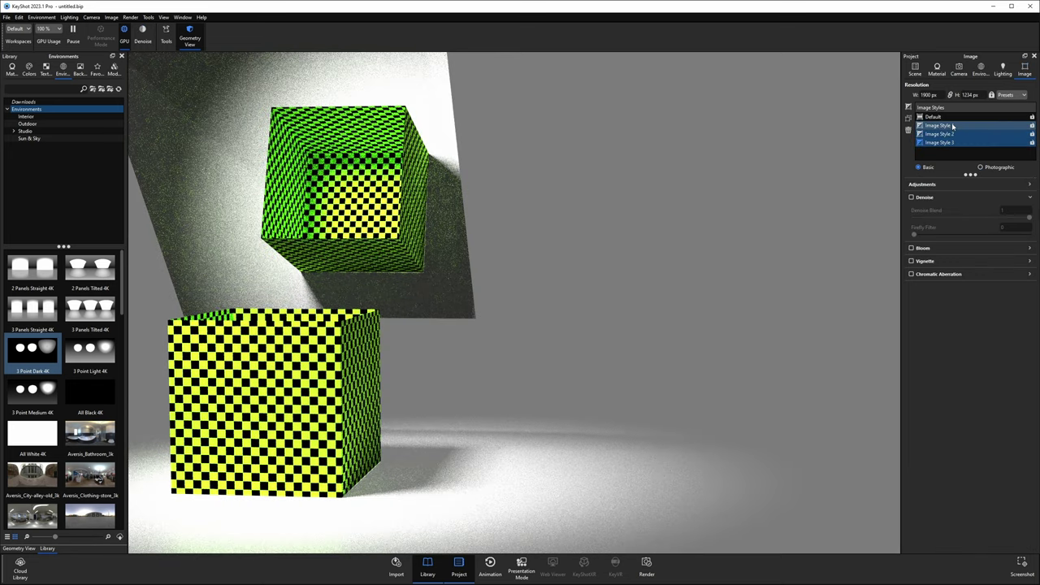
{"action": "right_click", "coordinate": [952, 126]}
{"action": "left_click", "coordinate": [965, 153]}
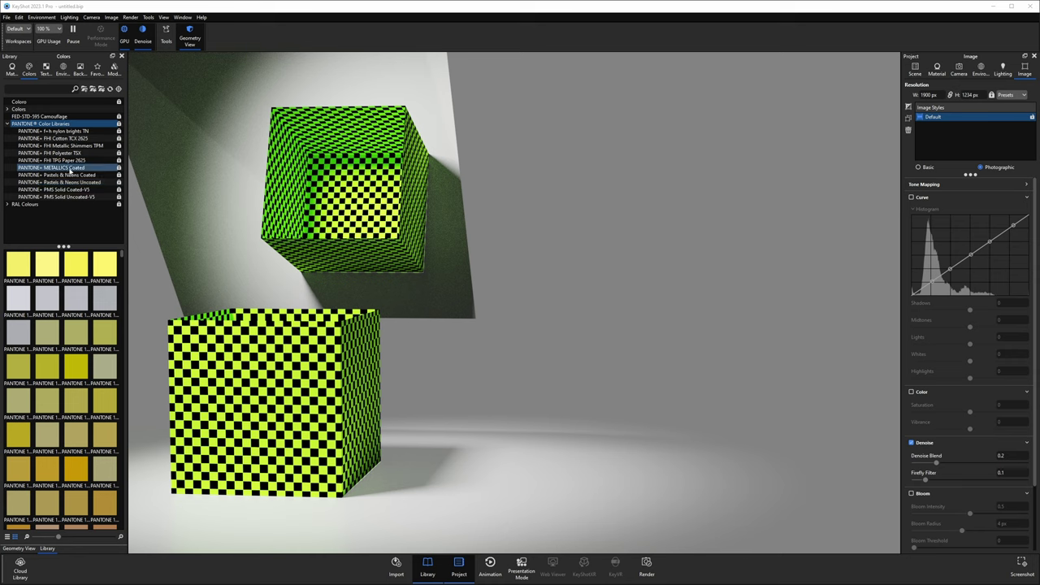
- Collapse the PANTONE Color Libraries, select Coloro, and enlarge the swatch area
{"action": "scroll", "coordinate": [86, 390], "scroll_direction": "down", "scroll_amount": 5}
{"action": "scroll", "coordinate": [87, 390], "scroll_direction": "down", "scroll_amount": 10}
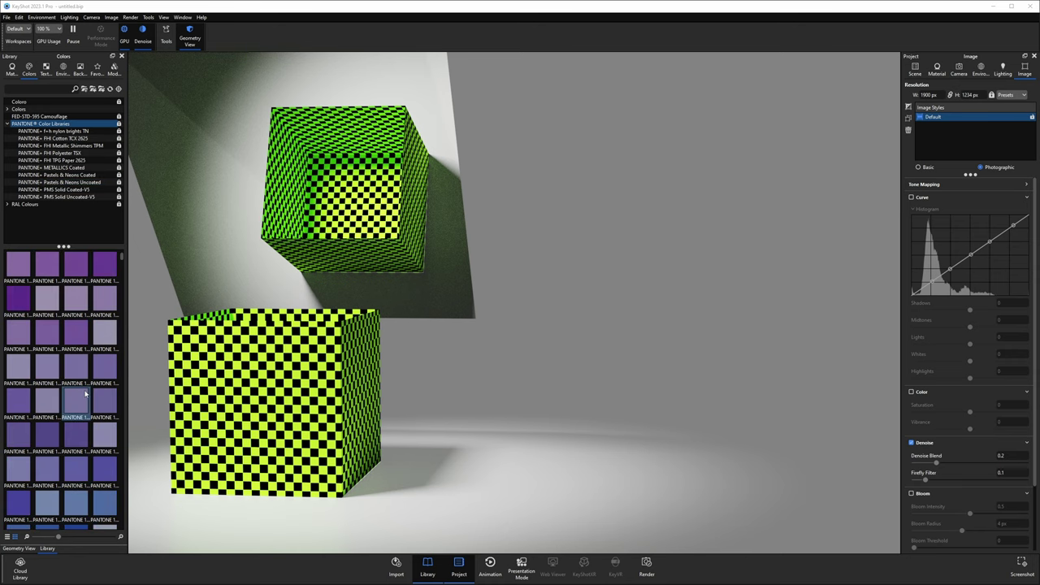
{"action": "left_click", "coordinate": [11, 123]}
{"action": "left_click", "coordinate": [17, 103]}
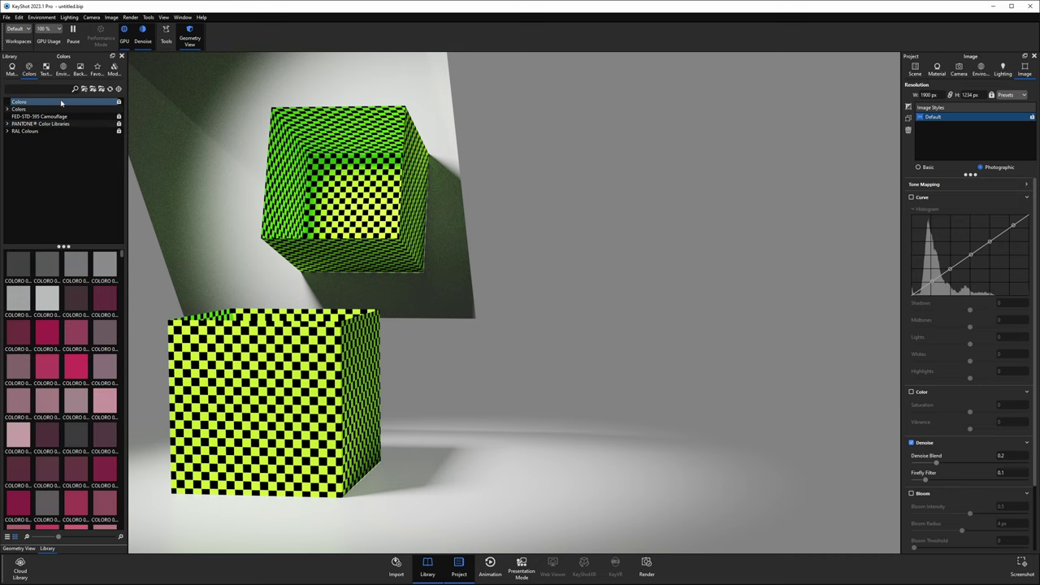
{"action": "left_click_drag", "start_coordinate": [68, 243], "coordinate": [65, 160]}
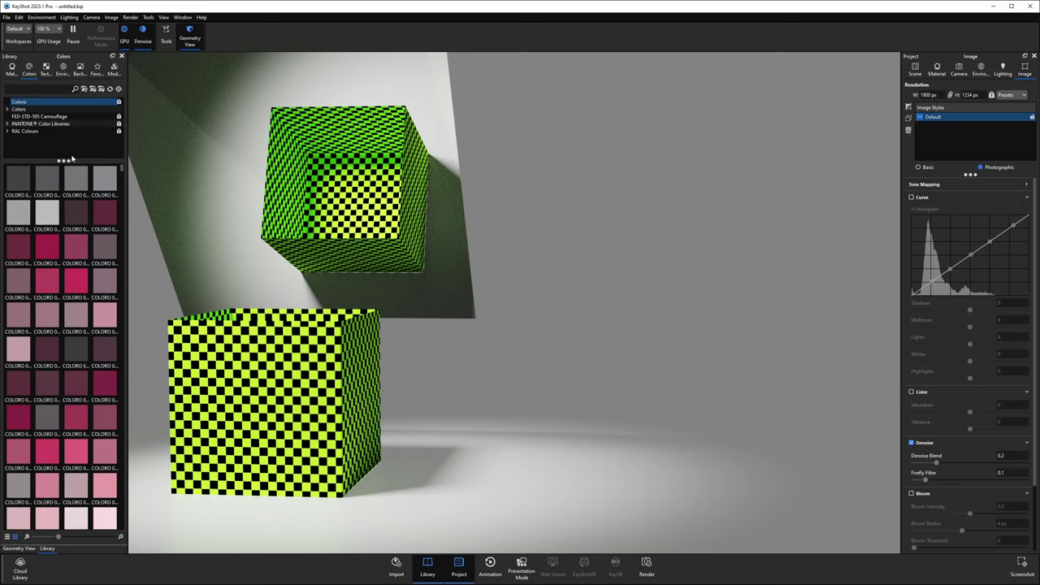
- Scroll down through the Coloro swatches and back up again
{"action": "scroll", "coordinate": [62, 259], "scroll_direction": "down", "scroll_amount": 15}
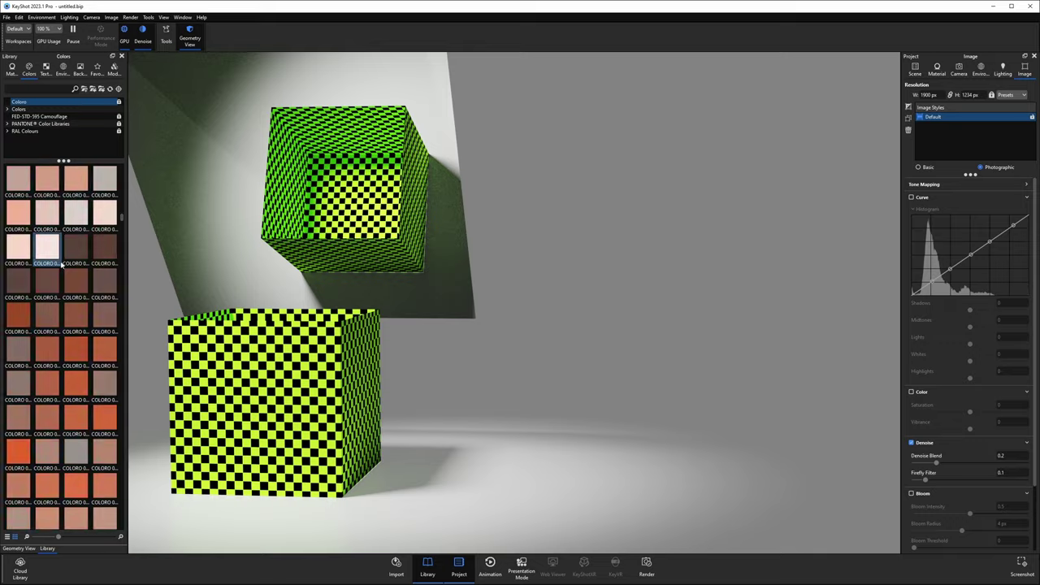
{"action": "scroll", "coordinate": [61, 266], "scroll_direction": "down", "scroll_amount": 15}
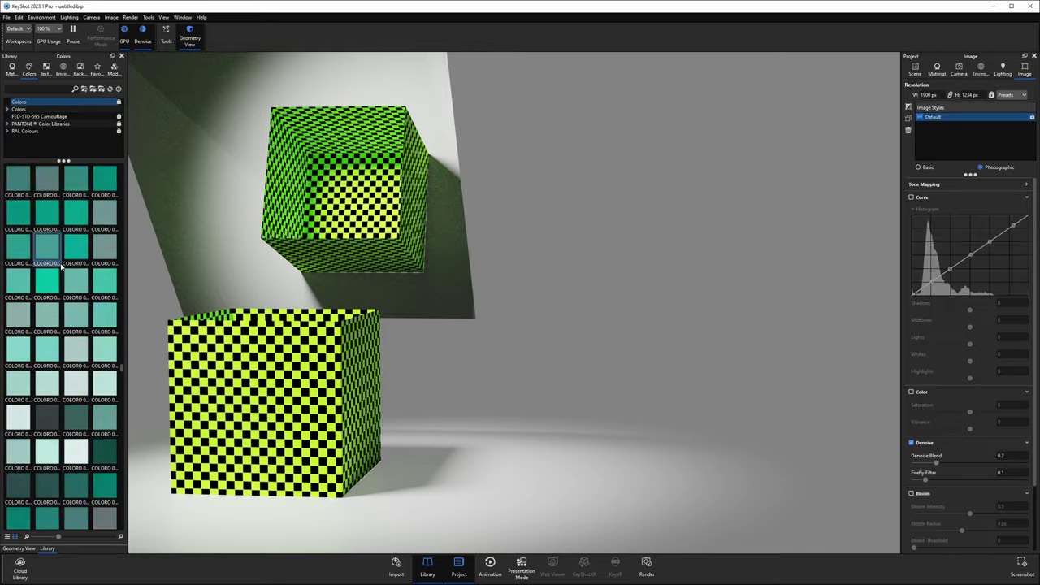
{"action": "scroll", "coordinate": [61, 266], "scroll_direction": "down", "scroll_amount": 8}
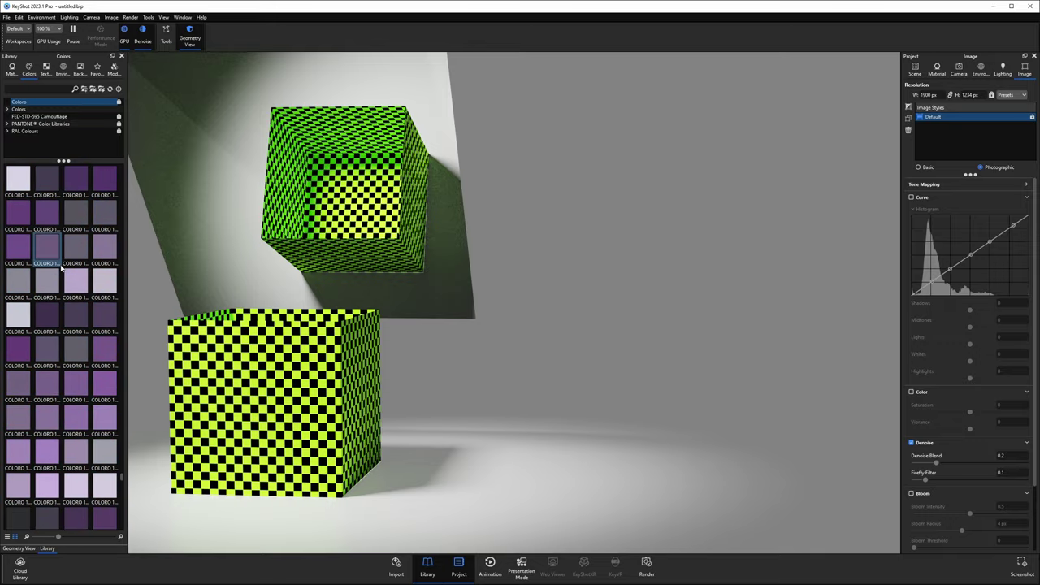
{"action": "mouse_move", "coordinate": [61, 266]}
{"action": "scroll", "coordinate": [61, 266], "scroll_direction": "down", "scroll_amount": 10}
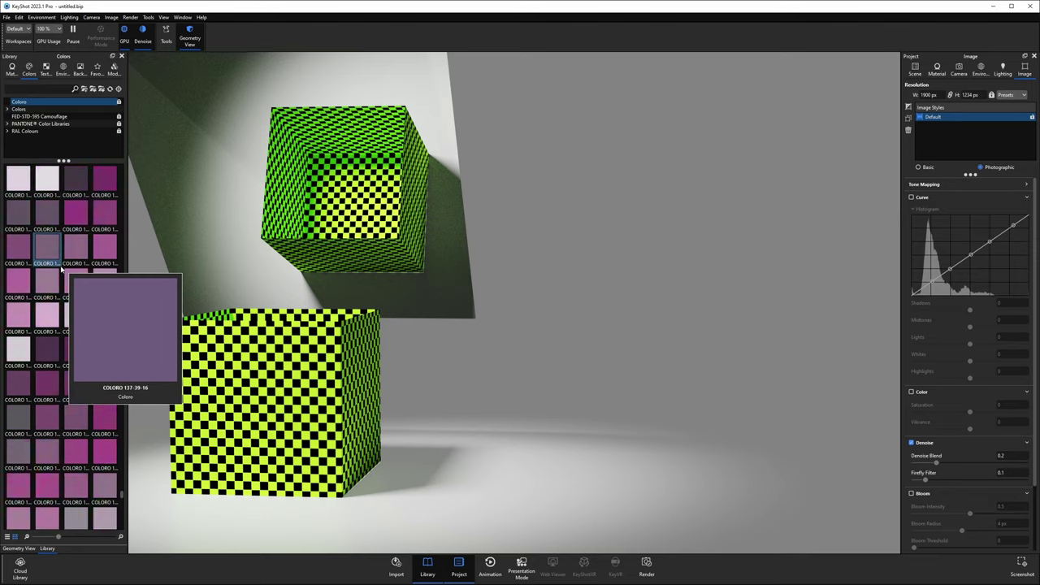
{"action": "scroll", "coordinate": [61, 265], "scroll_direction": "up", "scroll_amount": 10}
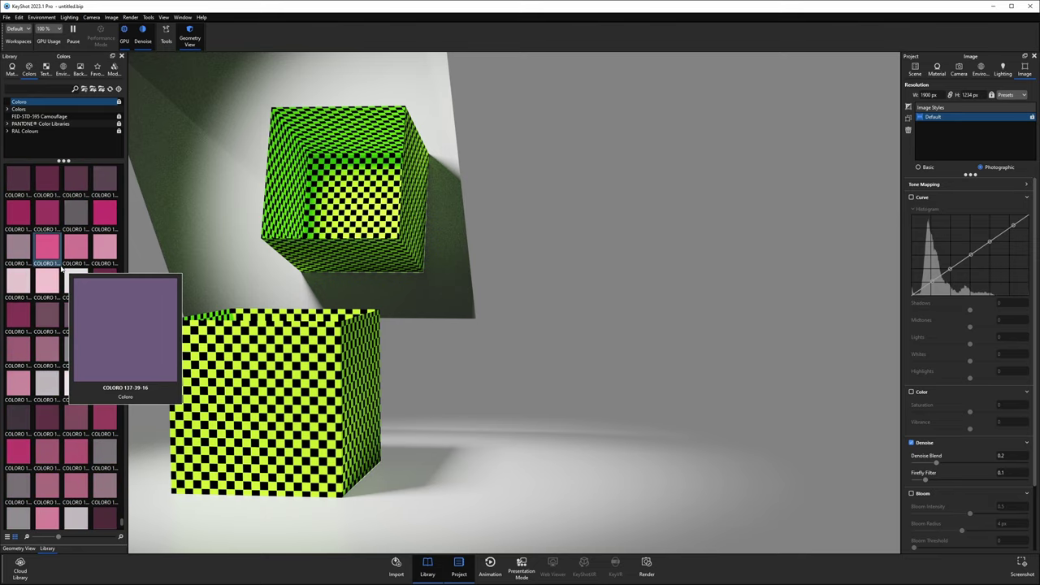
{"action": "scroll", "coordinate": [61, 265], "scroll_direction": "up", "scroll_amount": 15}
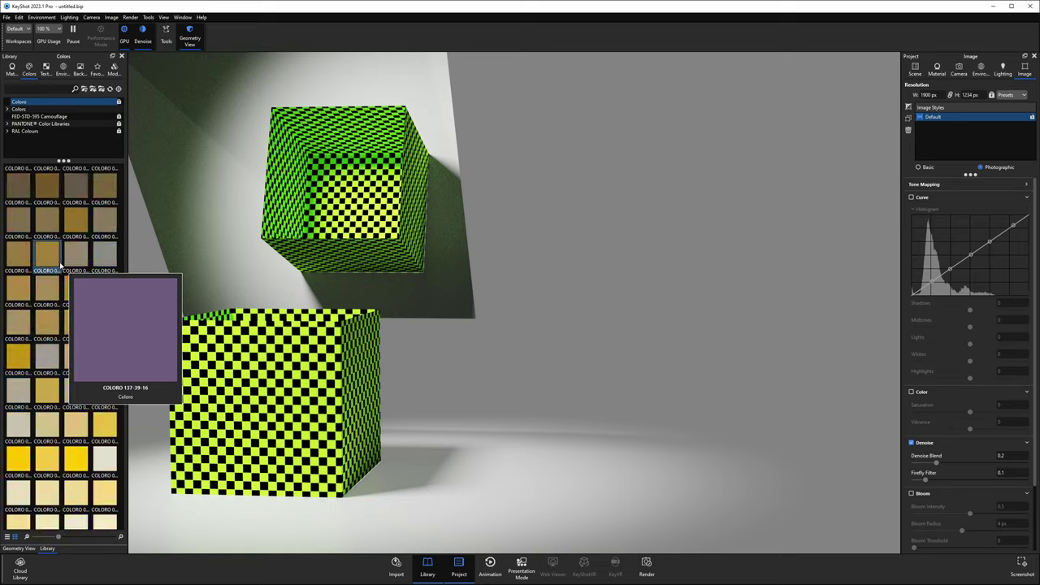